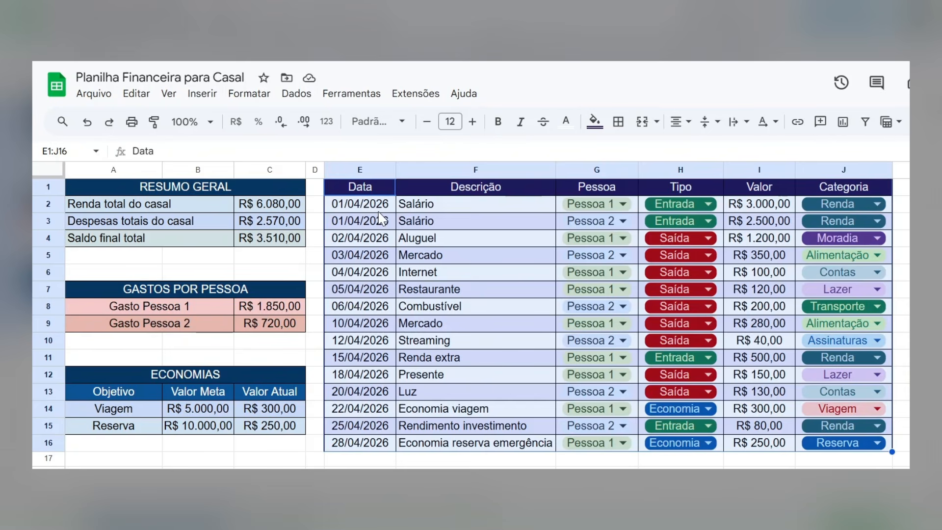
Examine the transaction table's columns and the summary, per-person spending and savings sections of the finished spreadsheet.
click(378, 209)
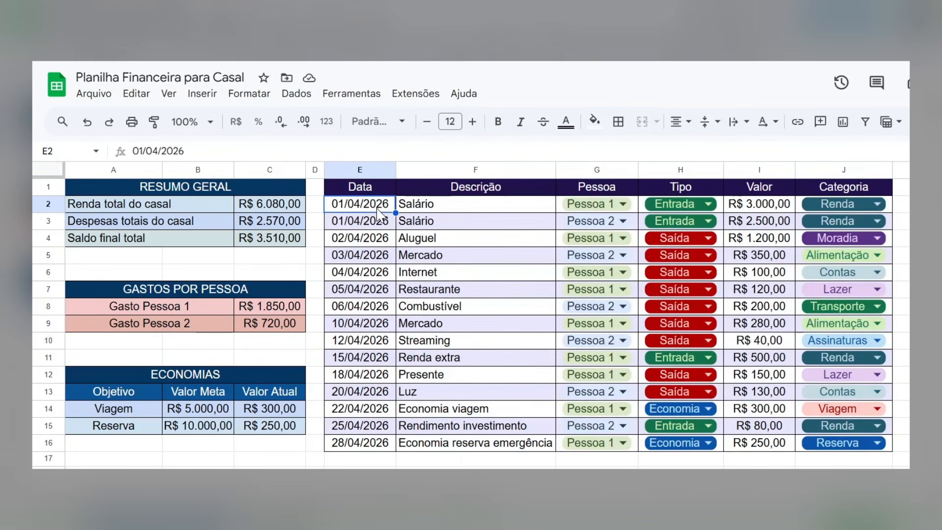
click(432, 210)
click(636, 210)
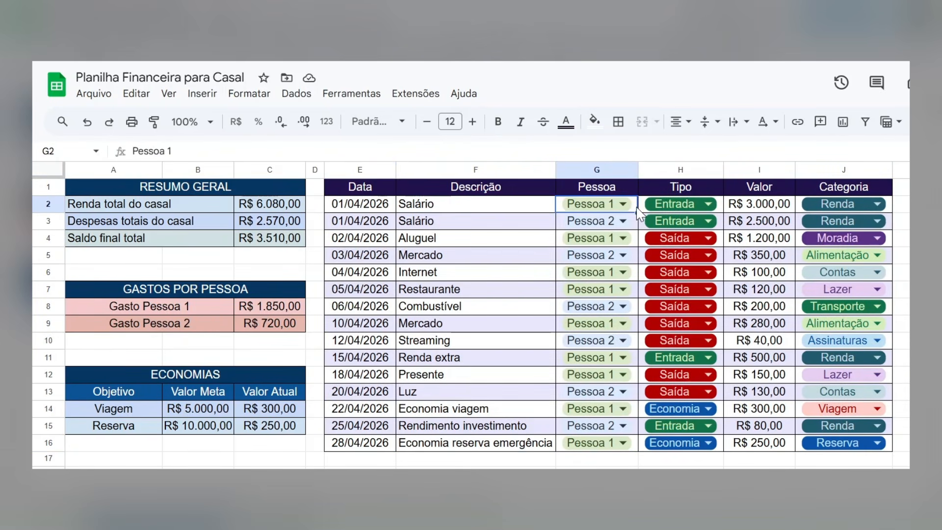
click(722, 209)
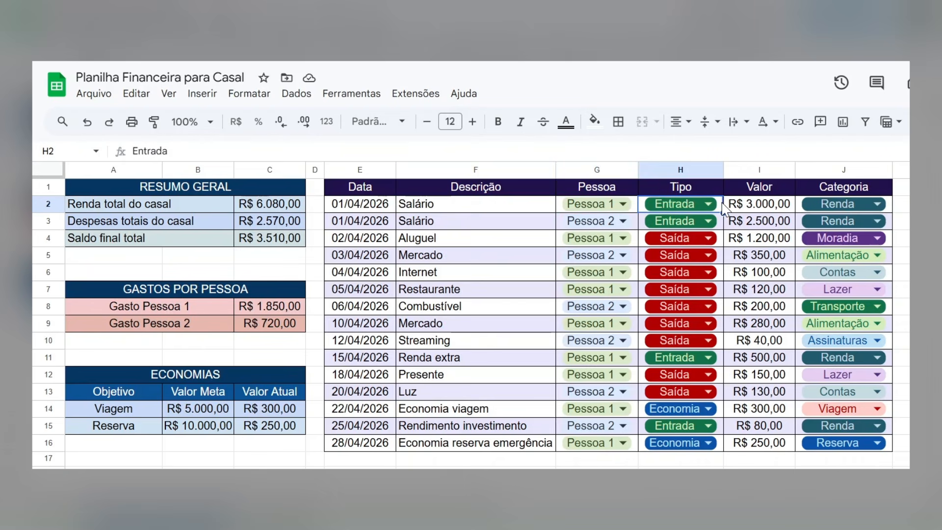
click(741, 206)
click(890, 205)
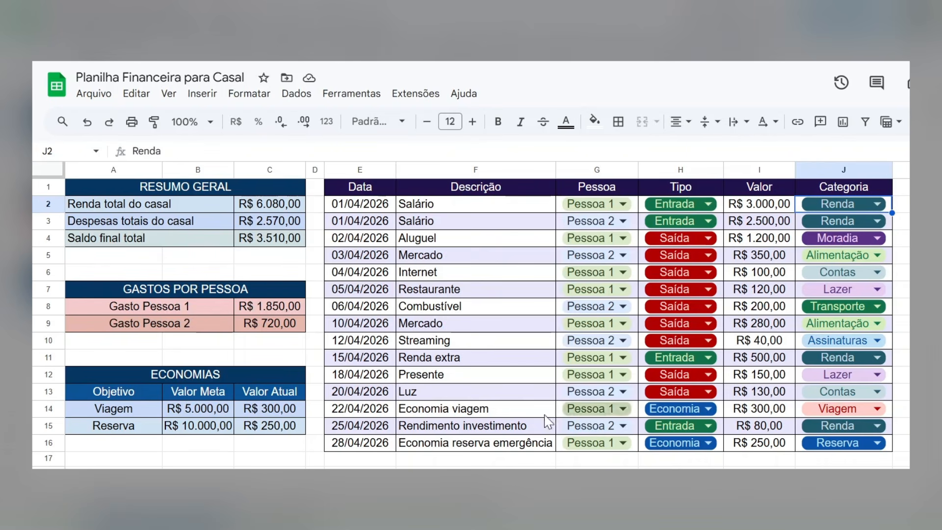
click(147, 294)
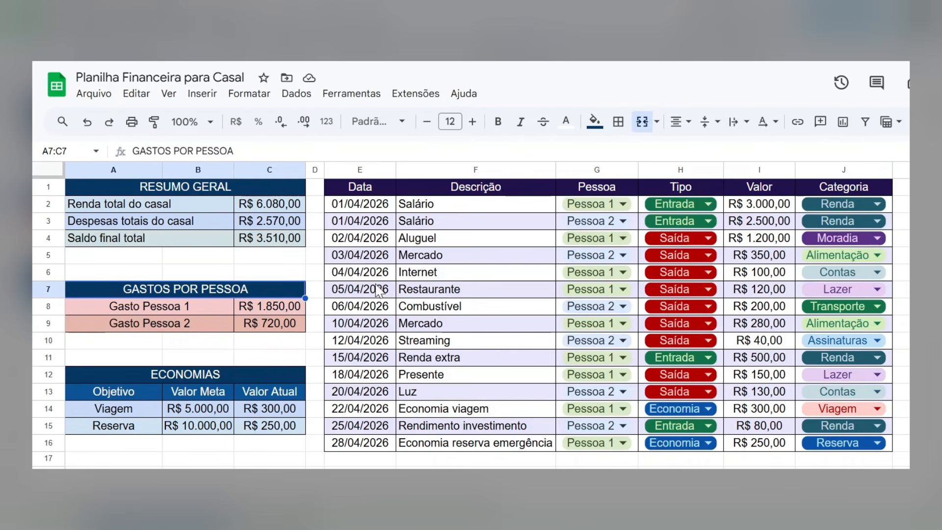
click(183, 328)
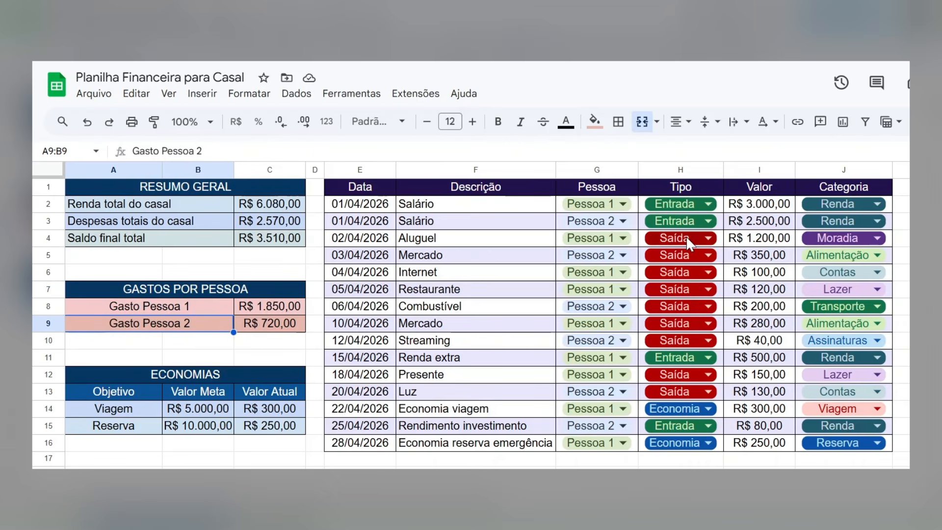
click(163, 374)
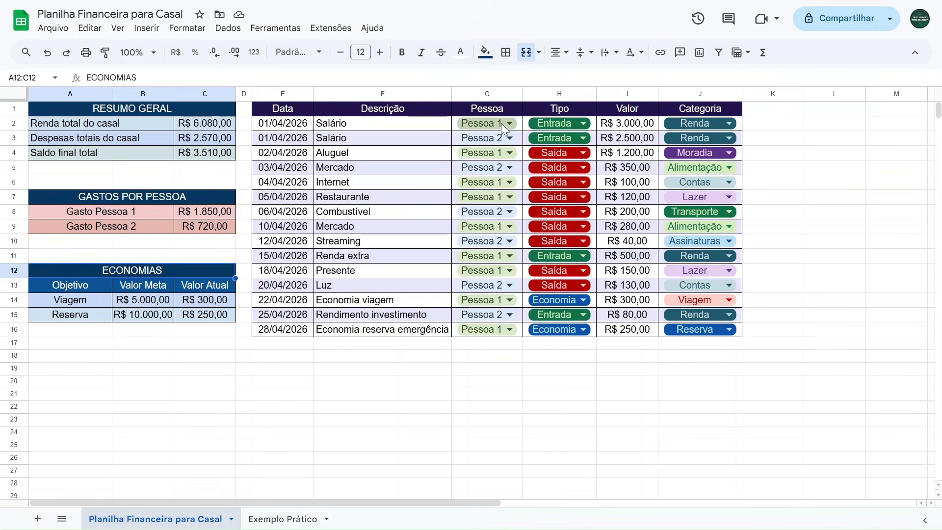
Set the first Salário value to 5000 and undo the change.
click(611, 126)
text(5000)
key(Return)
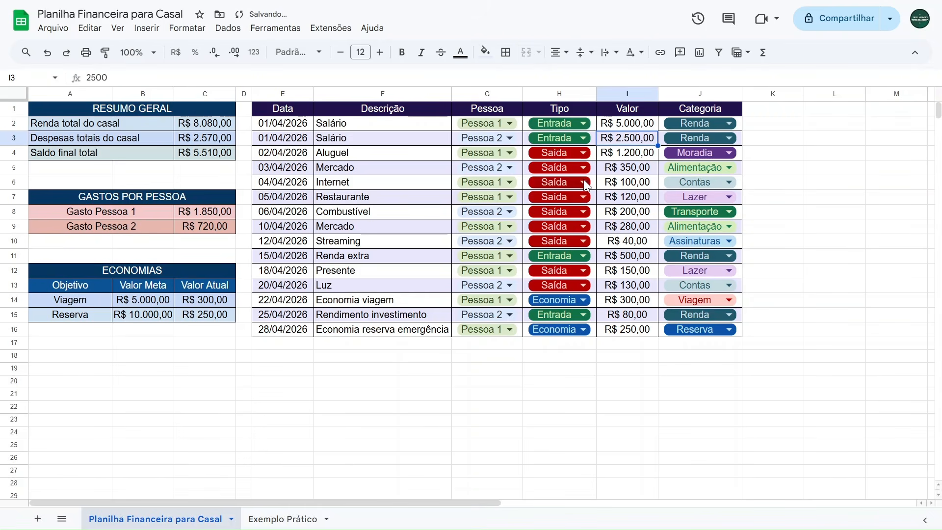
key(ctrl+z)
Switch the Mercado row's person to Pessoa 1 and undo the change.
click(502, 167)
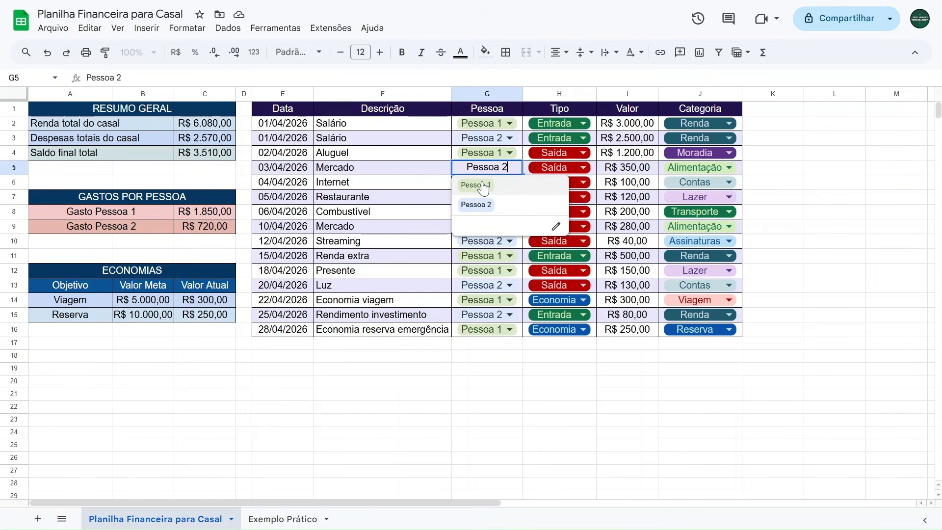
click(484, 186)
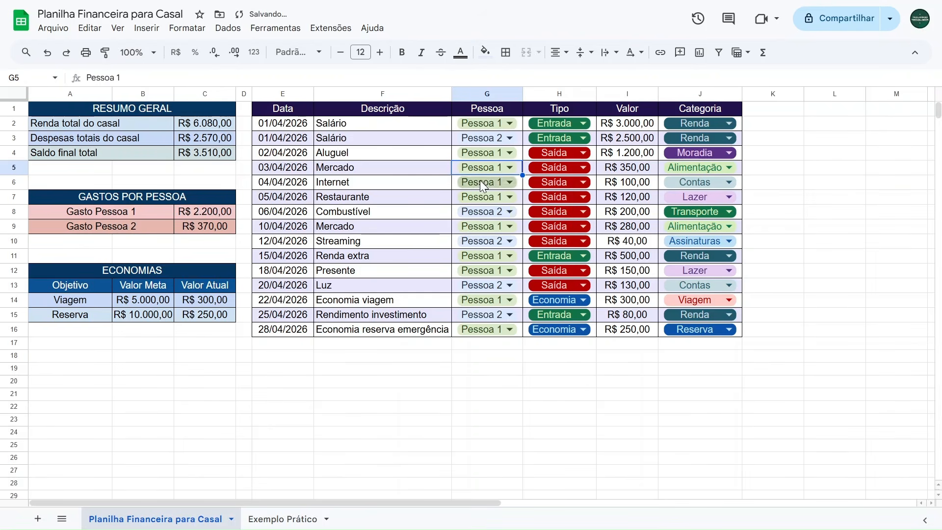
key(ctrl+z)
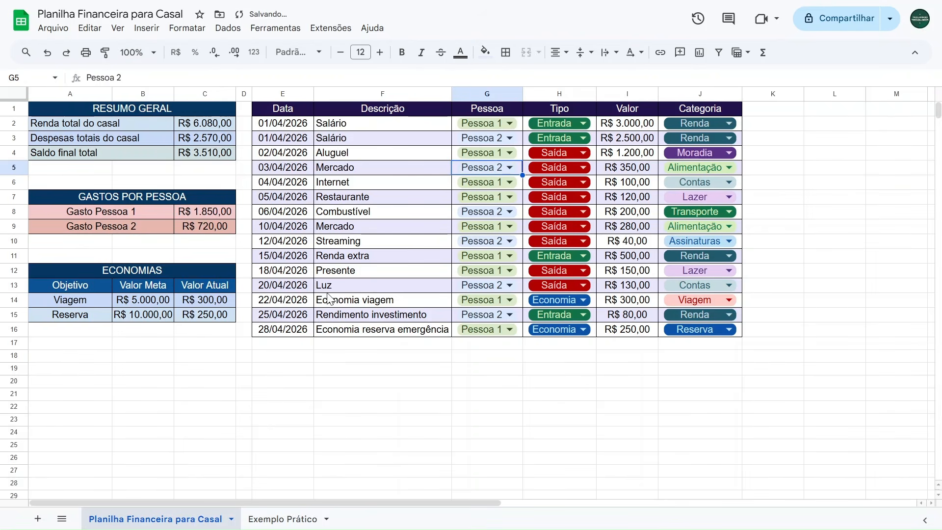
Set the Economia viagem value to 500 and undo the change.
click(616, 303)
text(500)
key(Return)
key(ctrl+z)
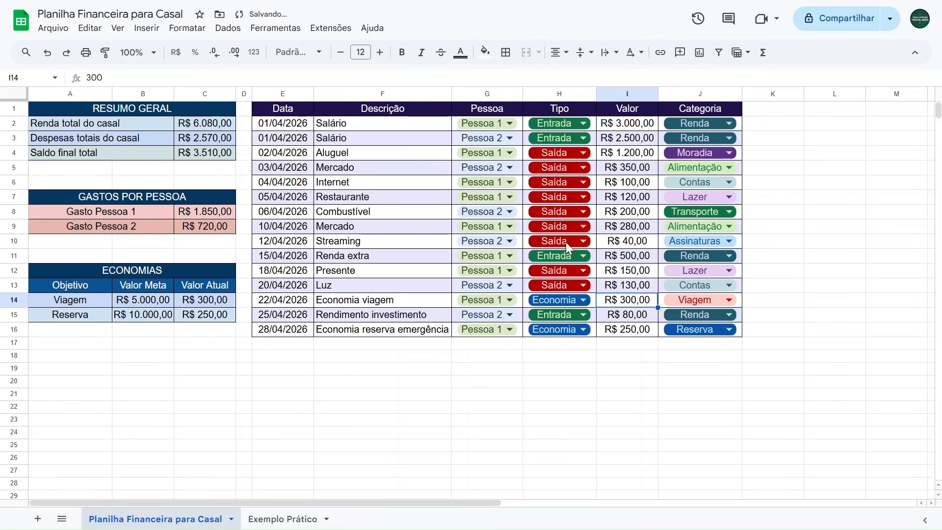
Switch to the Exemplo Prático sheet.
click(72, 255)
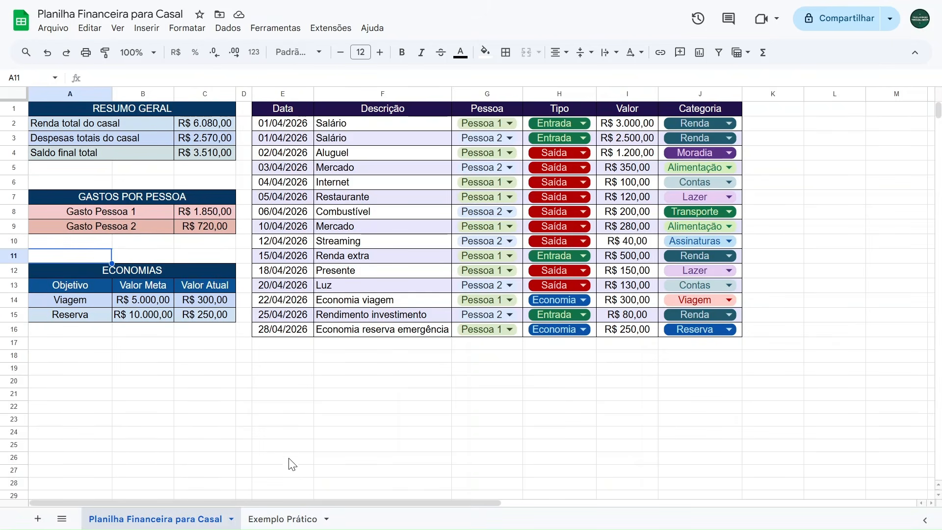
click(270, 521)
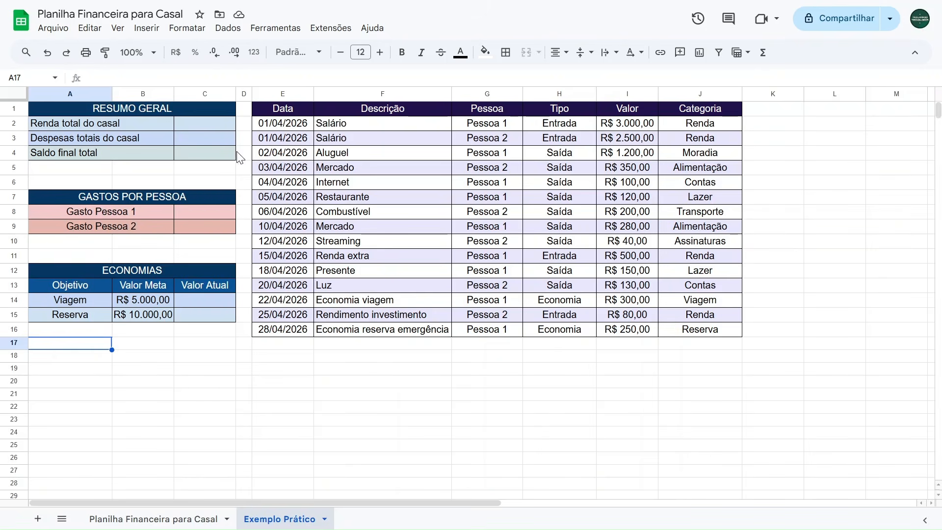
Review the practice table's header cells and the Pessoa, Tipo and Categoria columns.
click(284, 107)
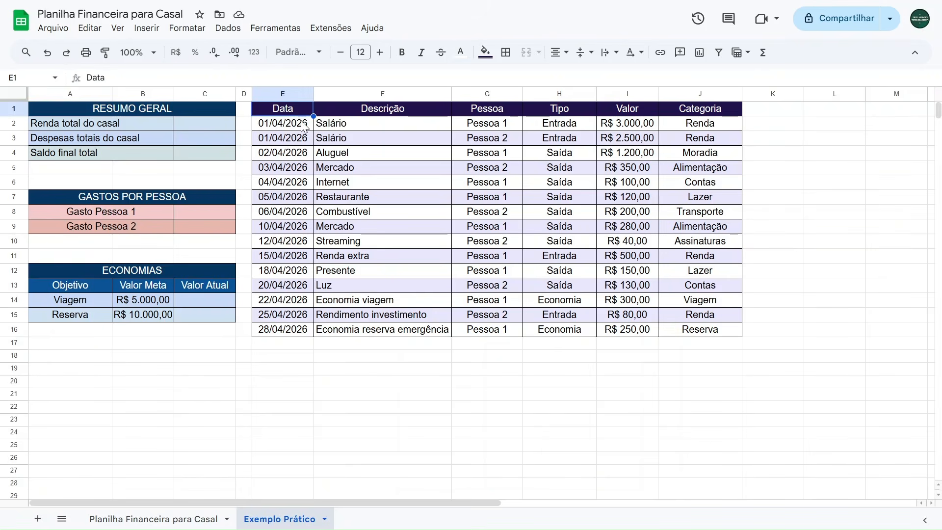
click(376, 112)
click(485, 113)
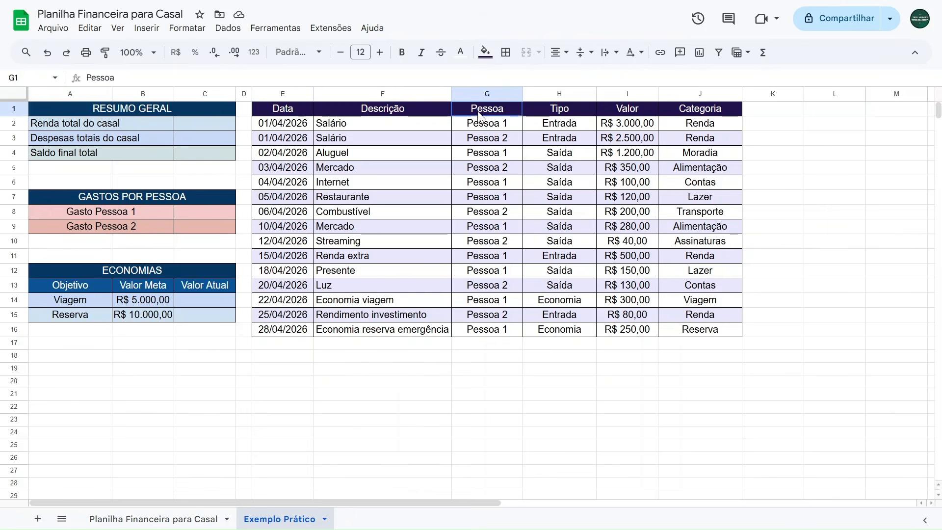
click(562, 113)
click(627, 114)
click(692, 113)
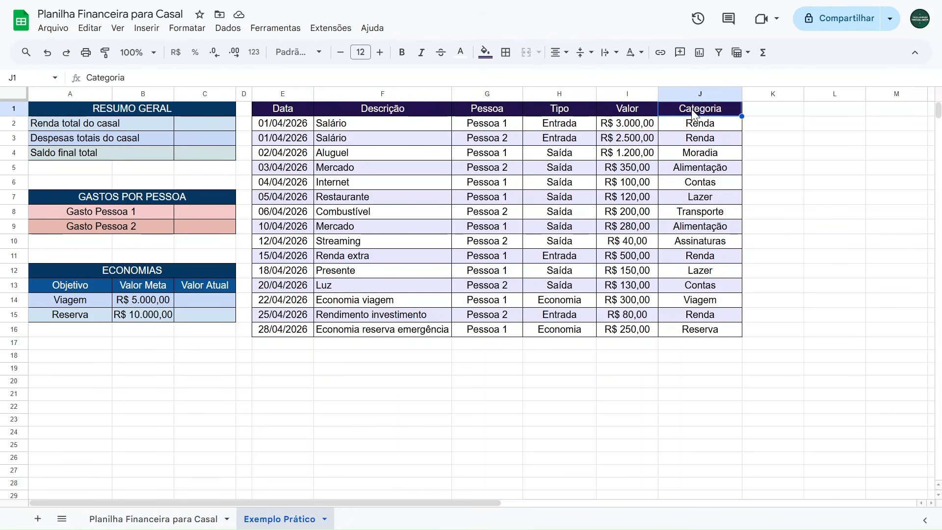
drag(487, 126, 487, 329)
drag(559, 123, 562, 331)
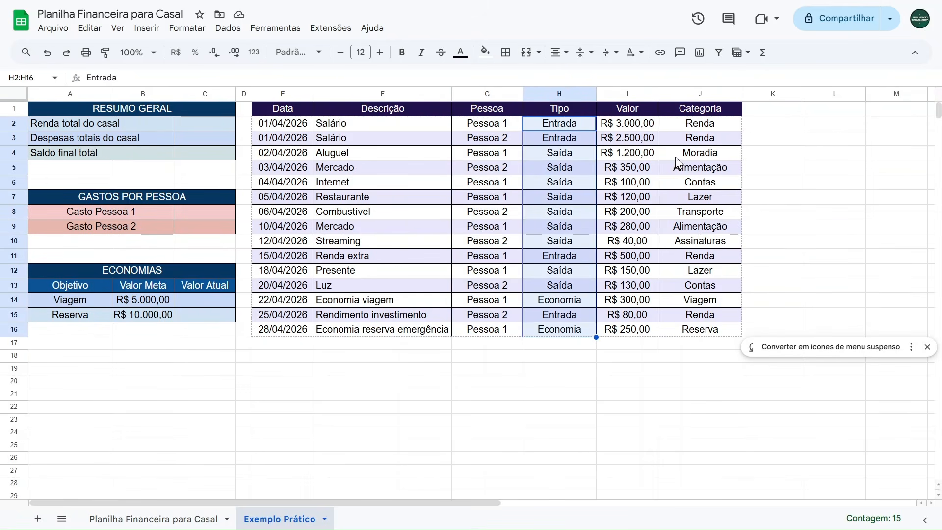
drag(695, 125, 688, 332)
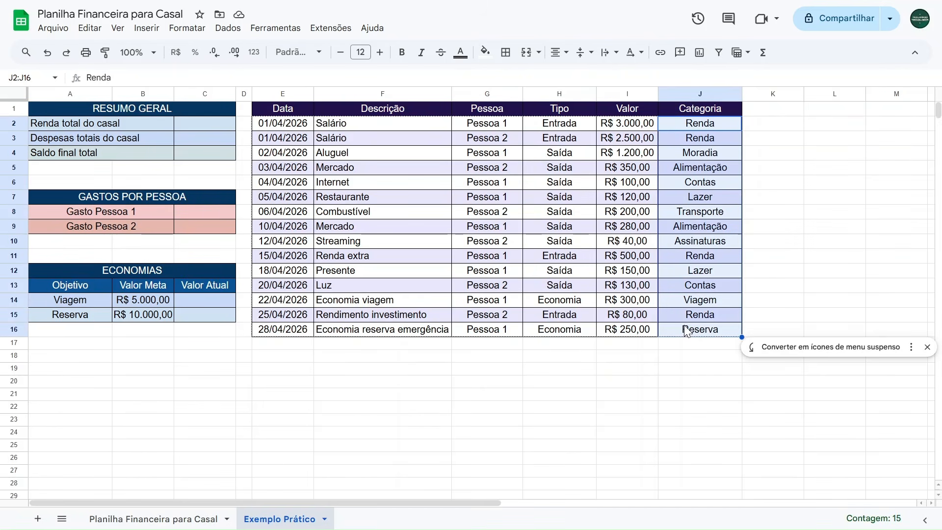
Re-enter Pessoa 1 and Pessoa 2 in the first two Pessoa cells.
click(509, 127)
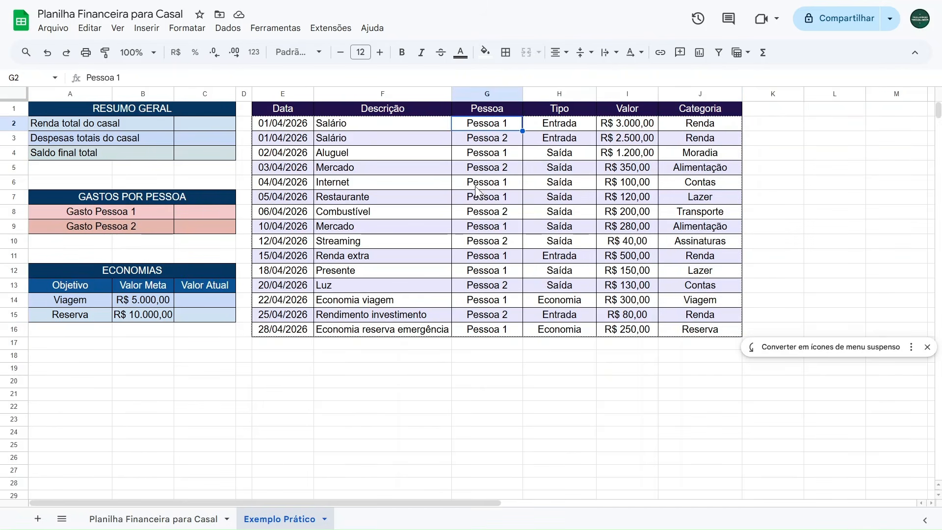
text(Pessoa 1)
key(Return)
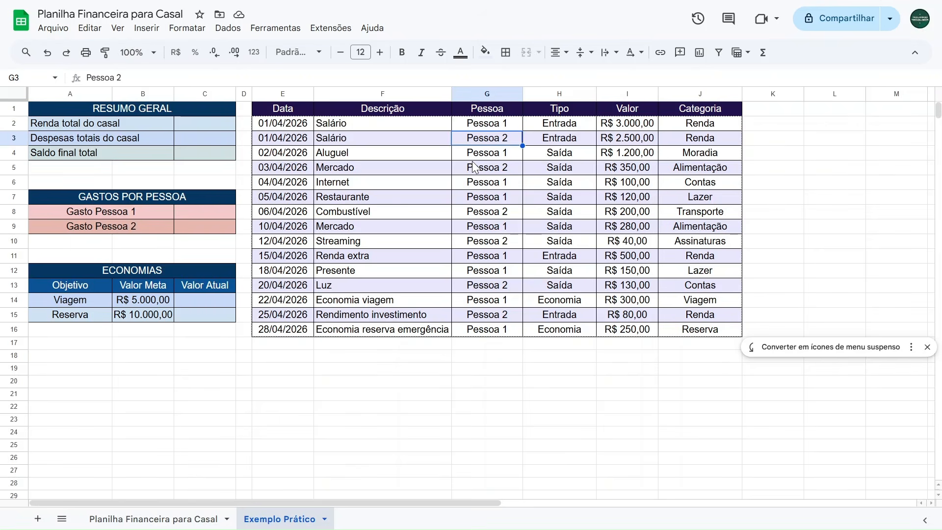
text(Pessoa 2)
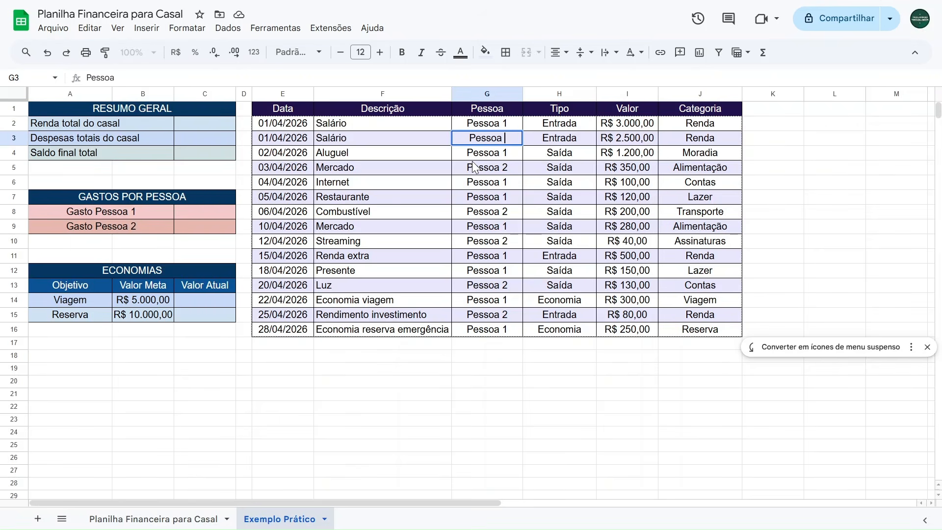
key(Return)
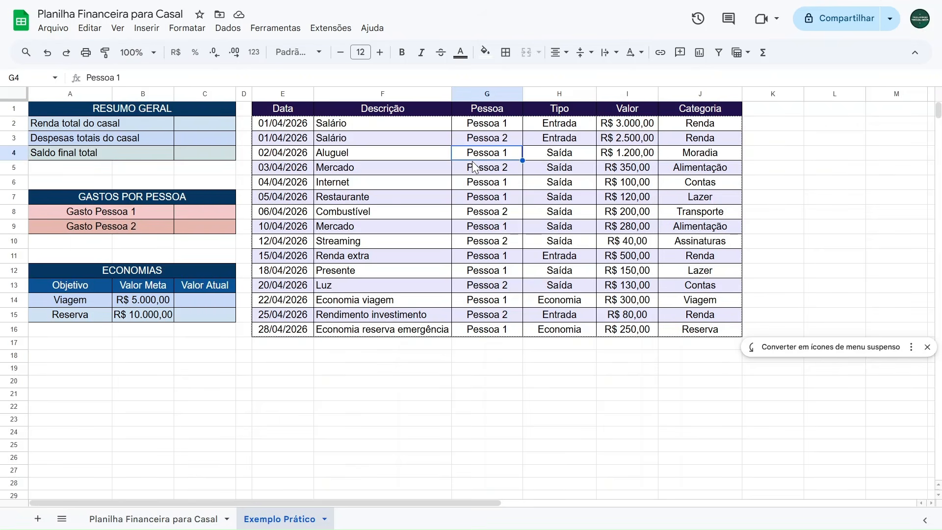
Dismiss the dropdown suggestion and clear all entries in the Pessoa column G2:G16.
click(926, 348)
drag(485, 128, 485, 327)
key(ctrl+c)
key(Delete)
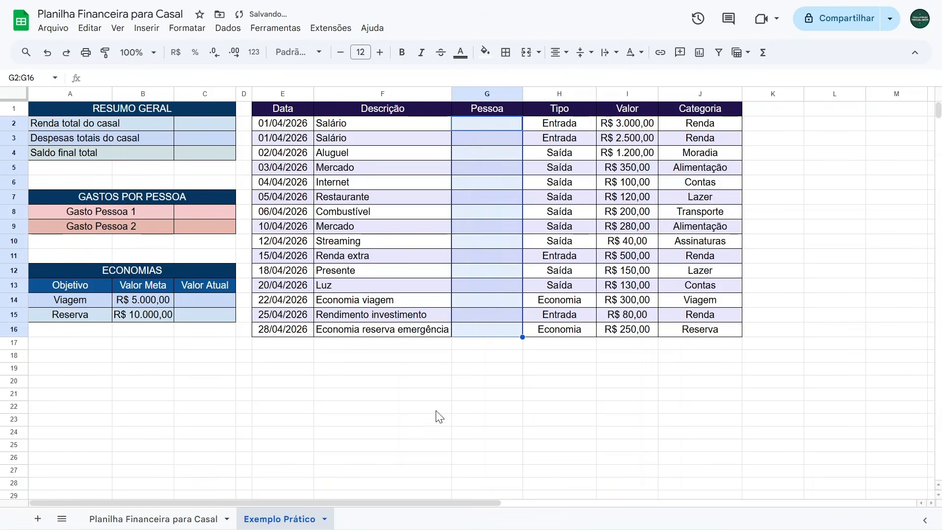
Insert a dropdown list in G2:G16 with the options Pessoa 1 and Pessoa 2.
click(435, 408)
drag(483, 123, 473, 330)
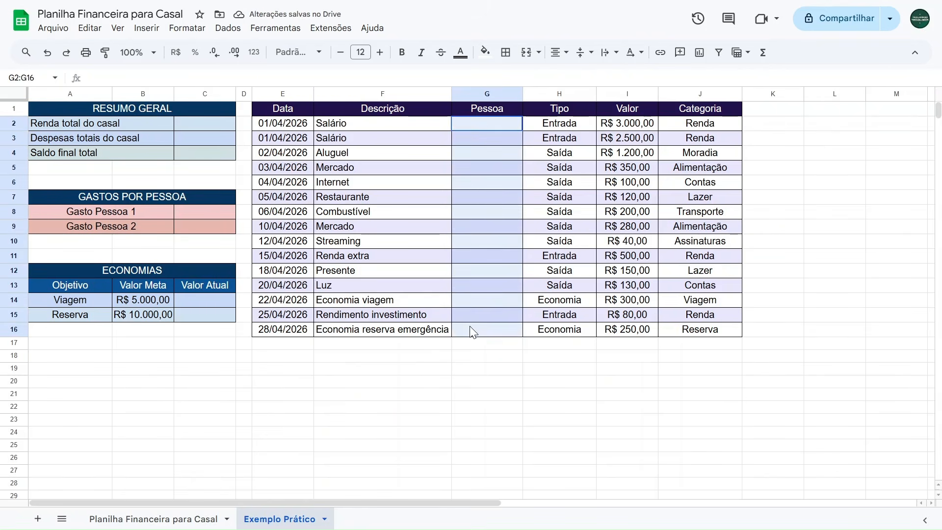
click(147, 28)
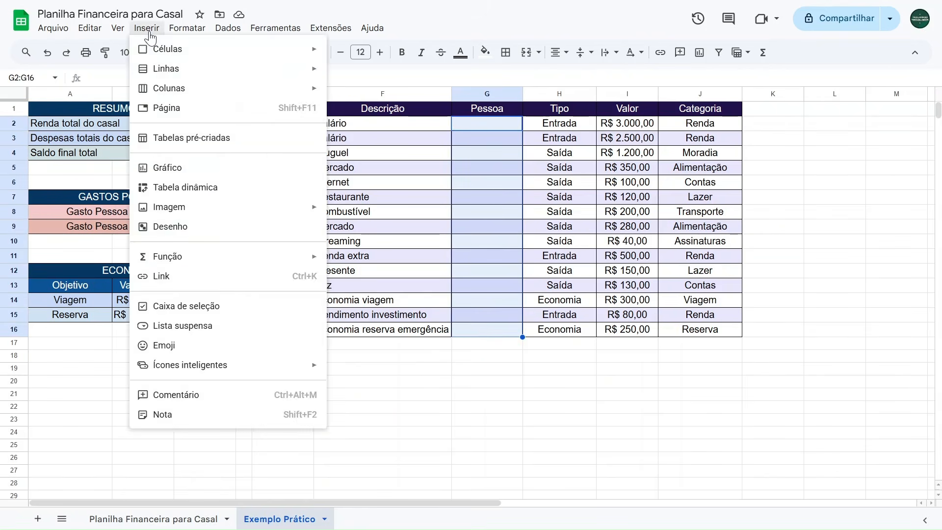
click(184, 327)
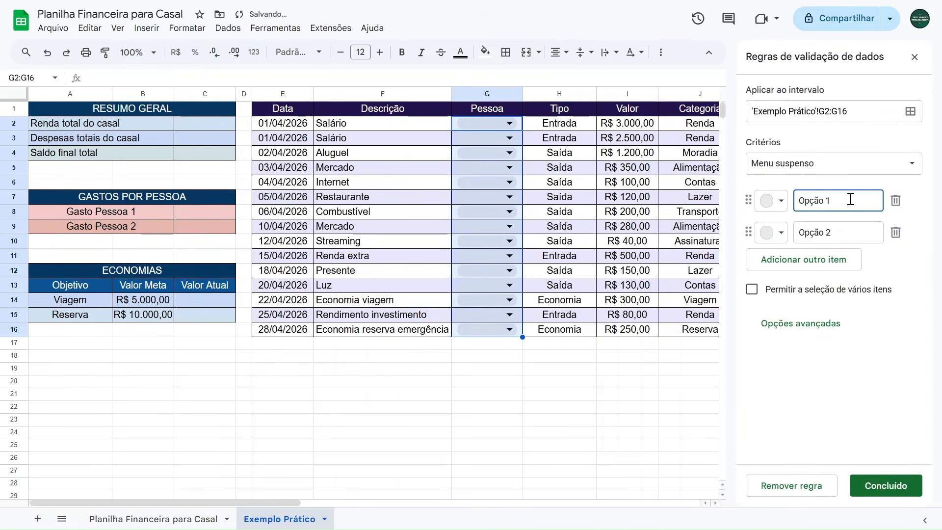
drag(850, 199, 804, 202)
text(Fe)
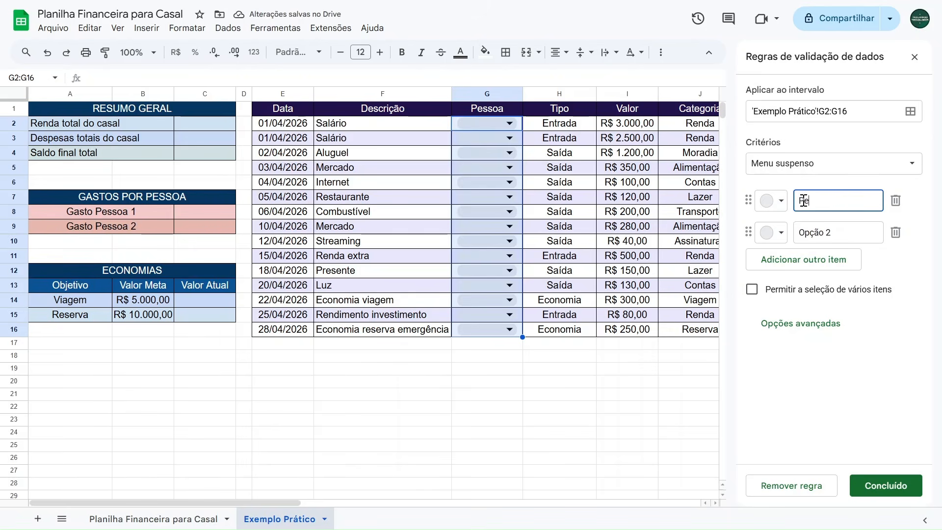
drag(846, 233, 800, 234)
text(Pe)
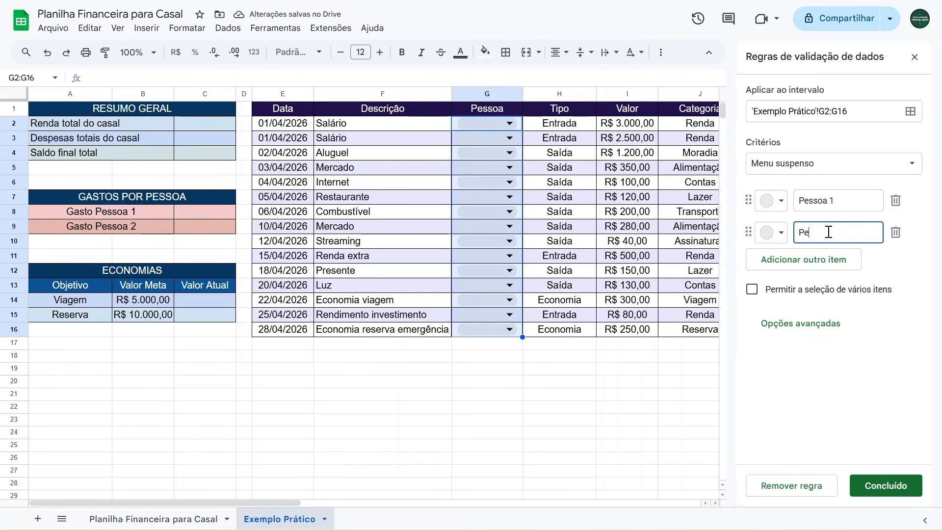
drag(833, 234, 781, 236)
click(842, 235)
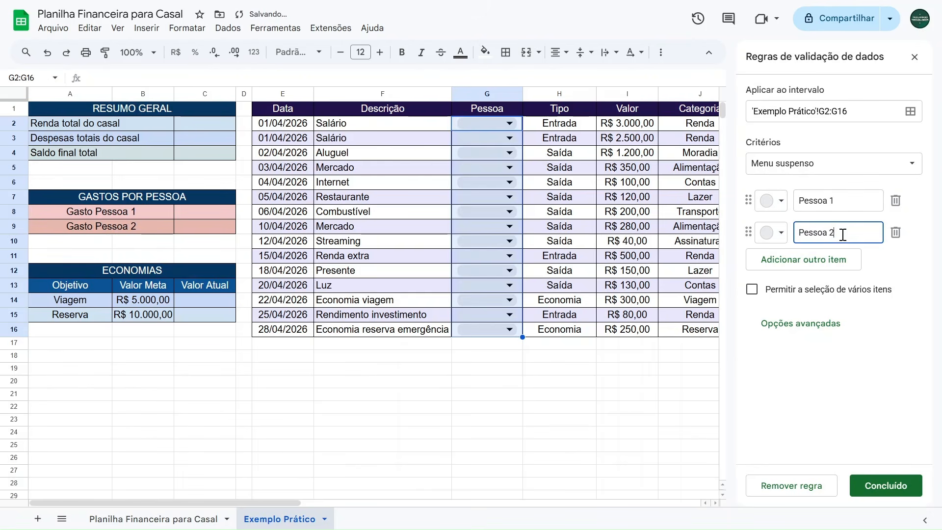
Color the Pessoa 1 option green and Pessoa 2 blue, then finish and close the validation rule.
click(773, 206)
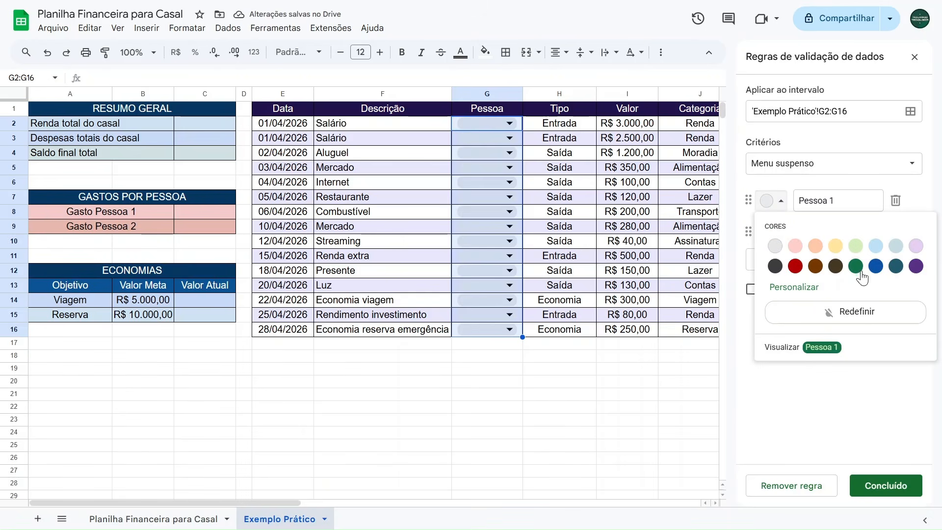
click(855, 266)
click(772, 233)
click(875, 298)
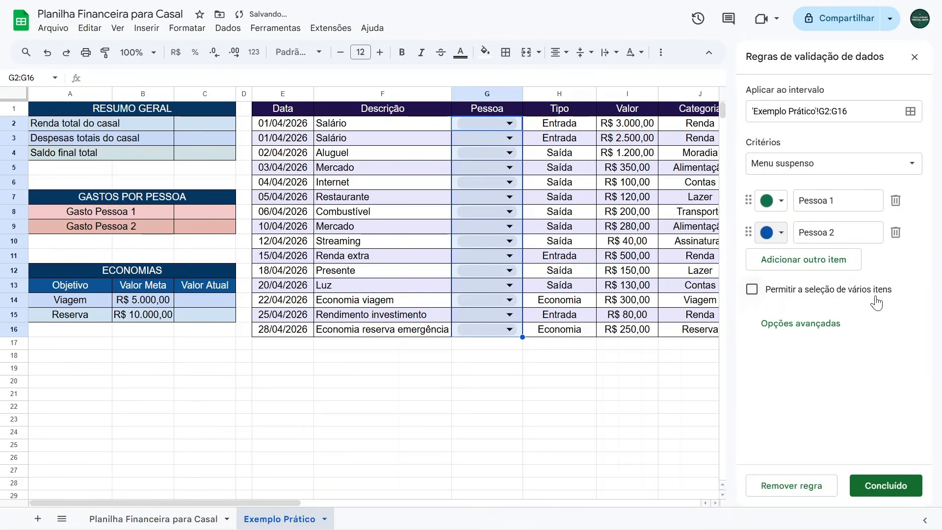
click(873, 476)
click(913, 58)
Choose Pessoa 1 and Pessoa 2 alternately from the dropdowns in G2 to G5.
click(462, 376)
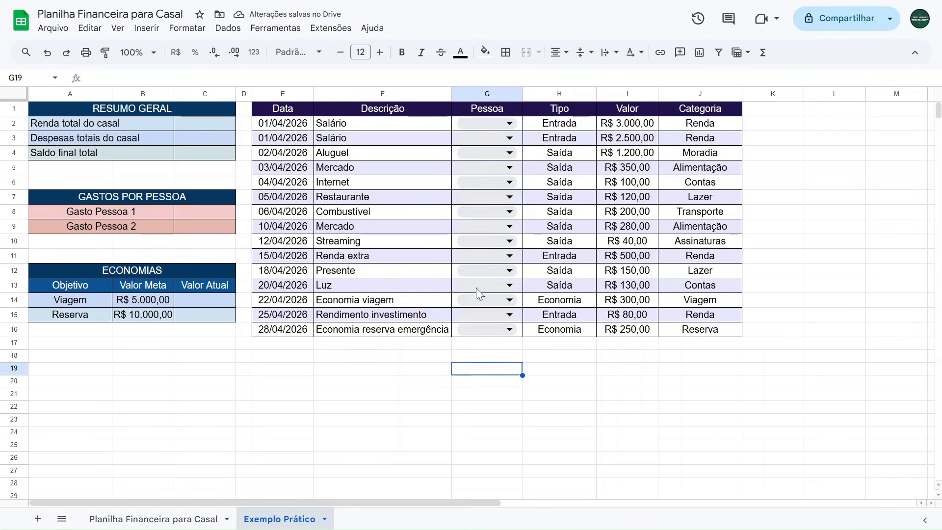
click(496, 124)
click(488, 141)
click(489, 137)
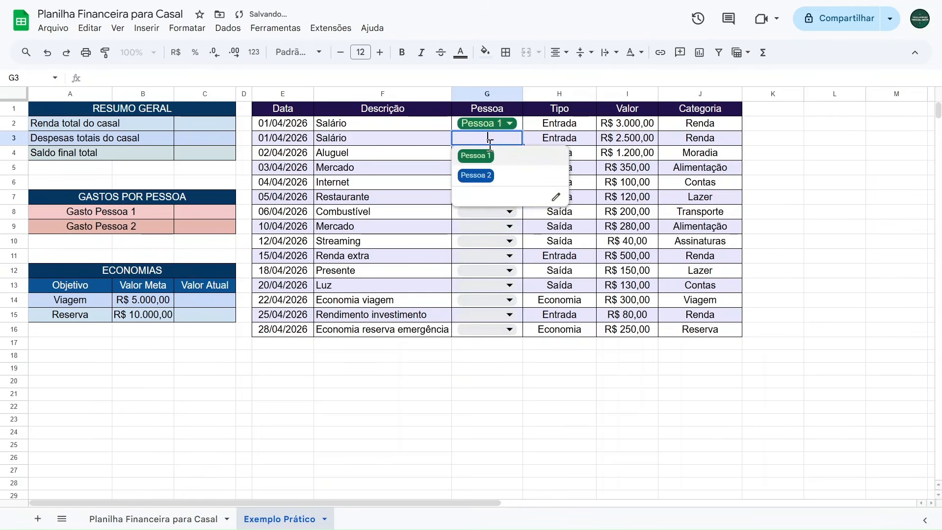
click(485, 175)
click(488, 152)
click(475, 170)
click(488, 167)
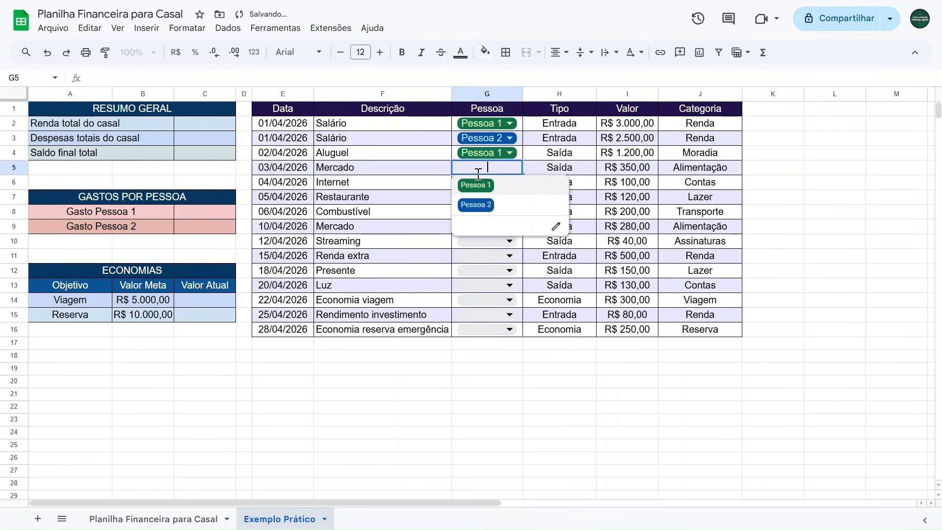
click(474, 210)
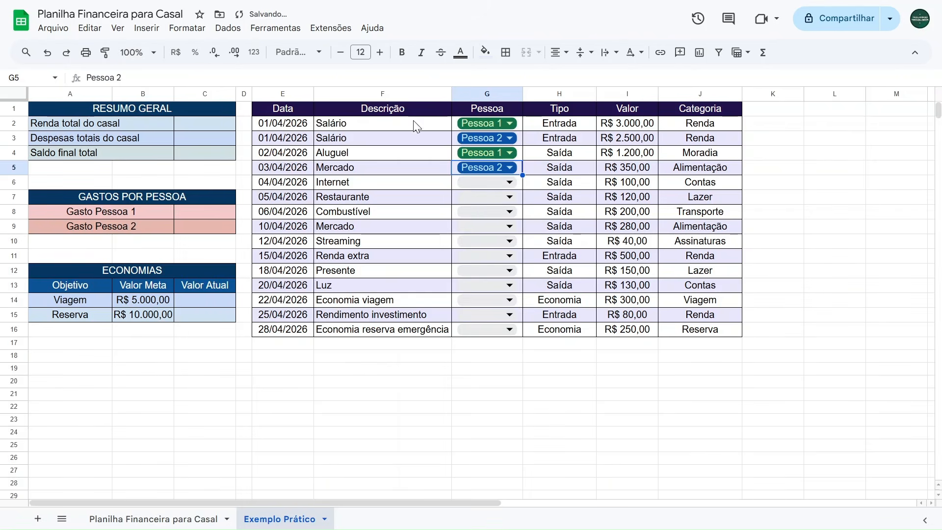
Undo the dropdown picks and paste the copied person list into G2:G16.
key(ctrl+z)
key(ctrl+z)
key(ctrl+z)
key(ctrl+z)
key(ctrl+z)
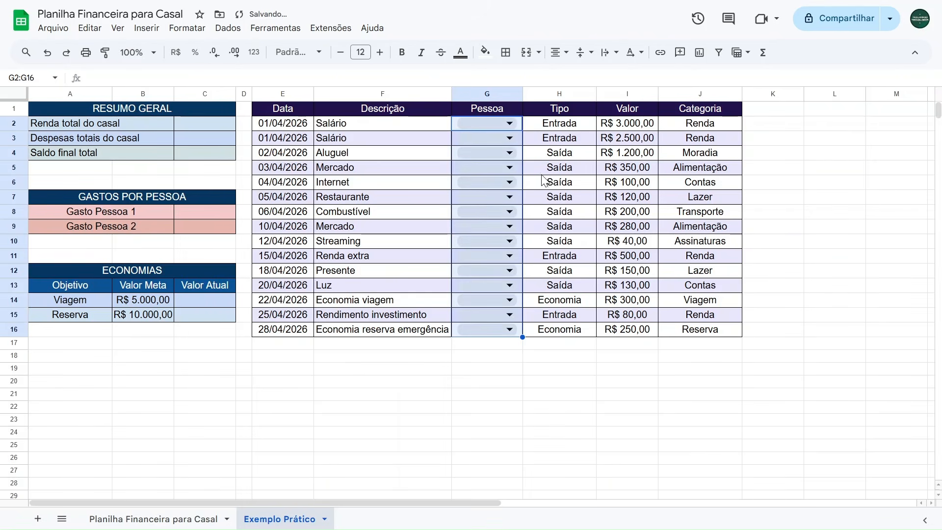
key(ctrl+v)
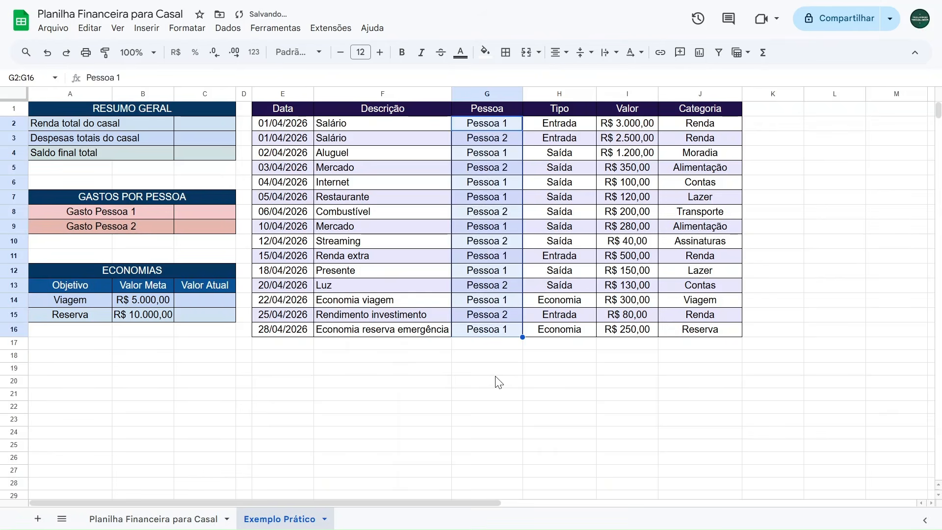
Convert the pasted Pessoa values in G2:G16 into a dropdown list.
click(498, 357)
click(498, 127)
drag(498, 129, 487, 325)
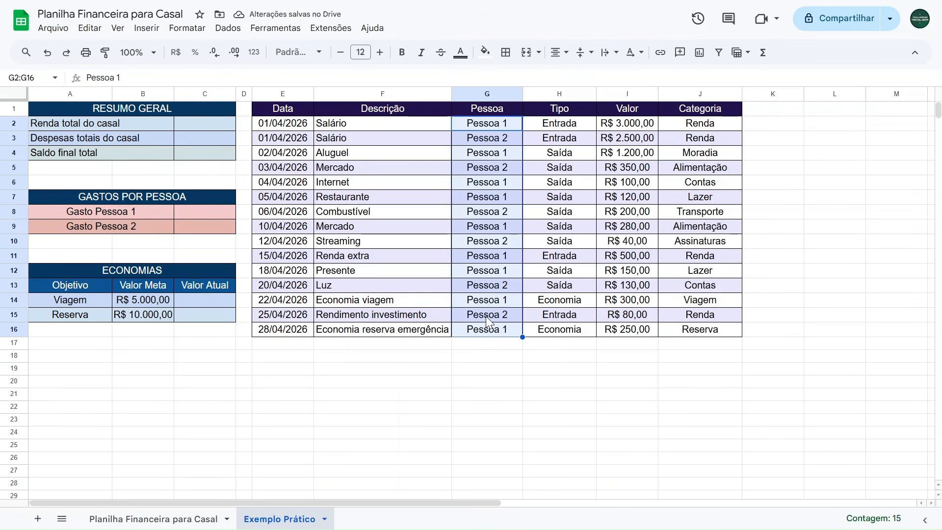
click(147, 28)
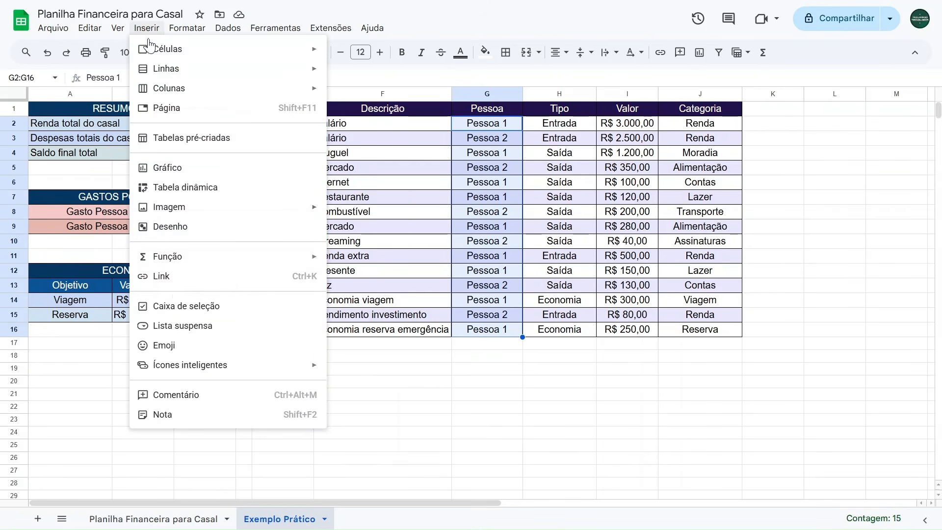
click(172, 327)
drag(854, 201, 775, 202)
drag(840, 232, 796, 234)
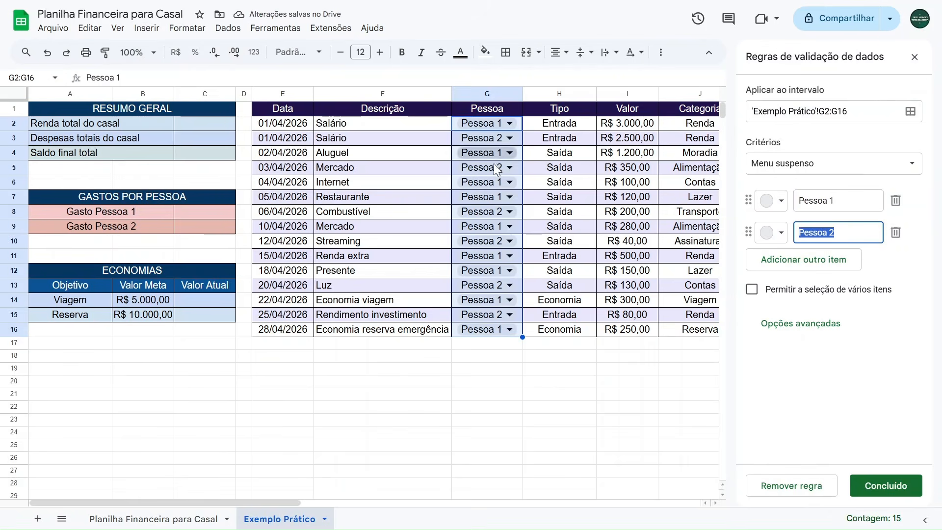
Color Pessoa 1 green and Pessoa 2 blue in the dropdown rule, then finish and close it.
click(834, 201)
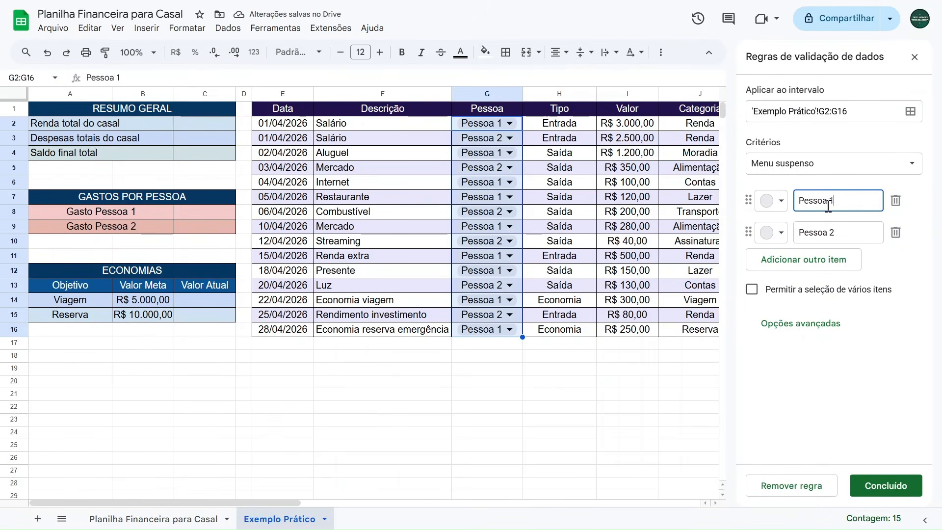
click(781, 206)
click(855, 272)
click(775, 233)
click(879, 301)
click(878, 483)
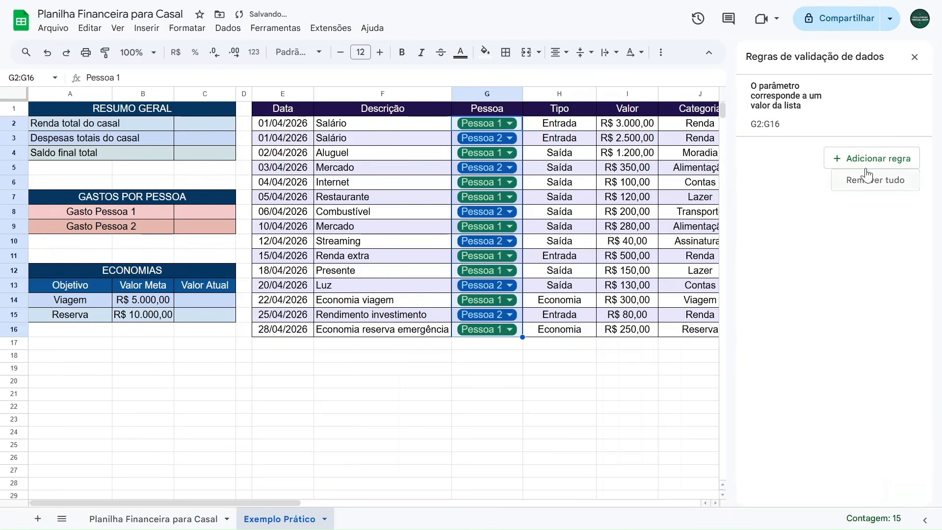
click(915, 57)
click(510, 368)
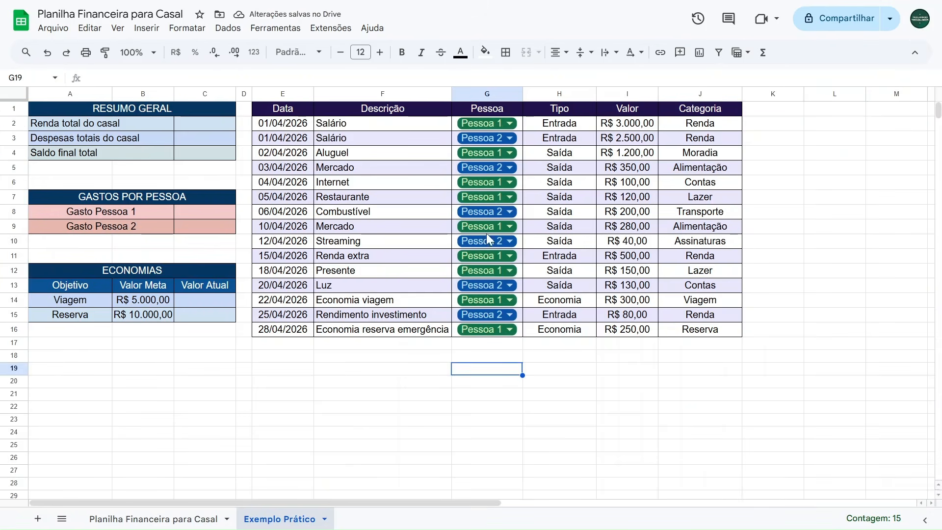
Switch G2 to Pessoa 2 and back to Pessoa 1 using its dropdown.
click(509, 126)
click(475, 160)
click(510, 123)
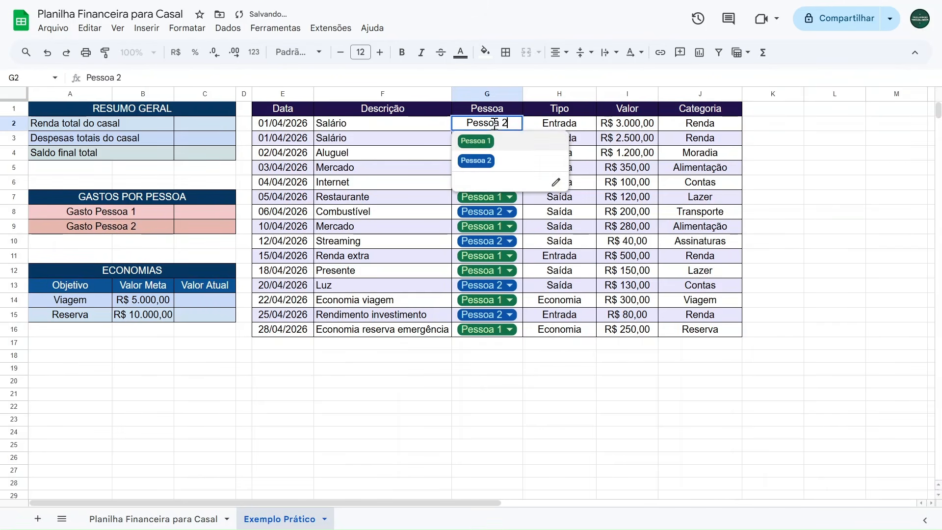
click(476, 141)
Turn the Tipo cells H2:H16 into a dropdown list and color Economia light blue.
drag(570, 130, 554, 329)
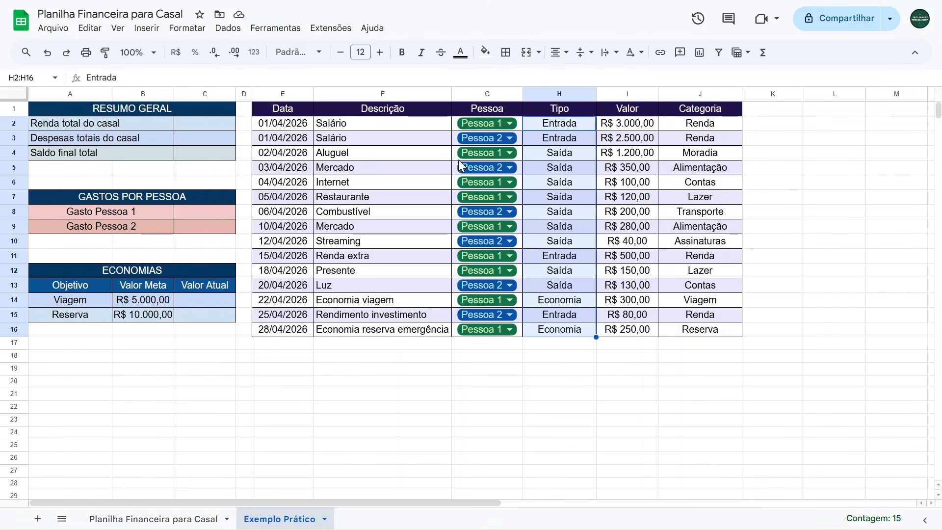
click(147, 28)
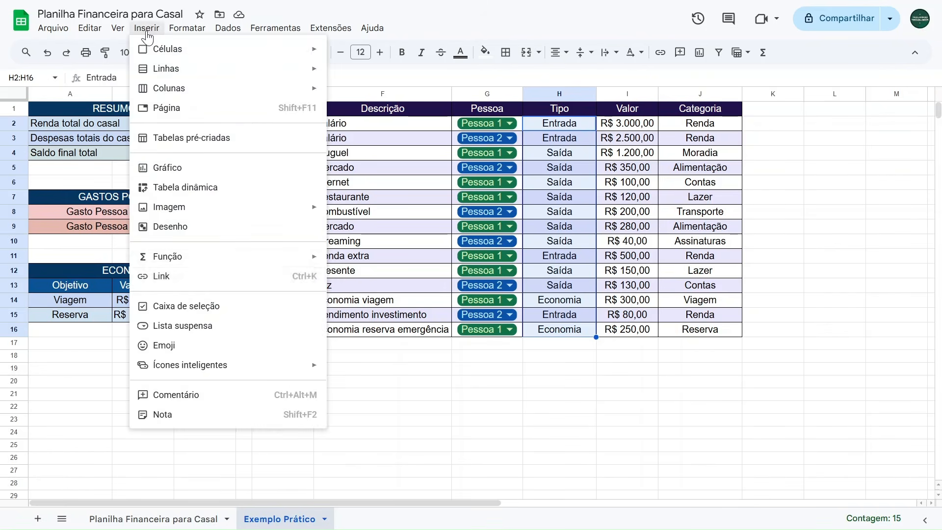
click(193, 328)
click(780, 201)
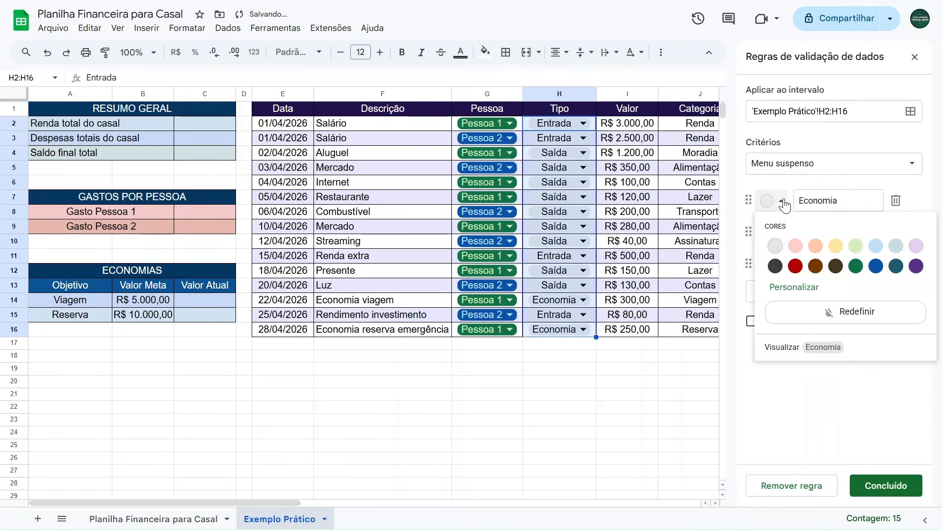
click(875, 267)
click(780, 201)
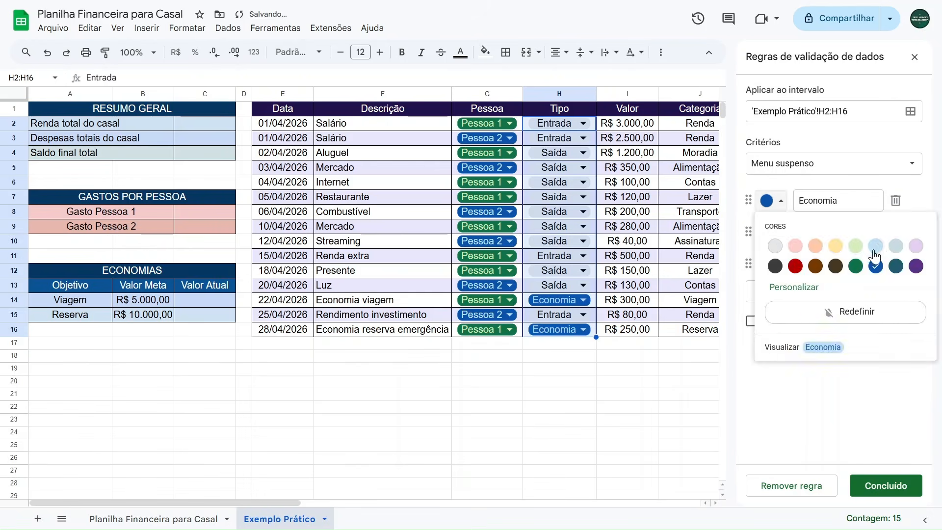
click(875, 246)
Color Entrada light green and Saída light red, then finish and close the Tipo rule.
click(781, 232)
click(855, 278)
click(781, 264)
click(795, 306)
click(871, 488)
click(914, 57)
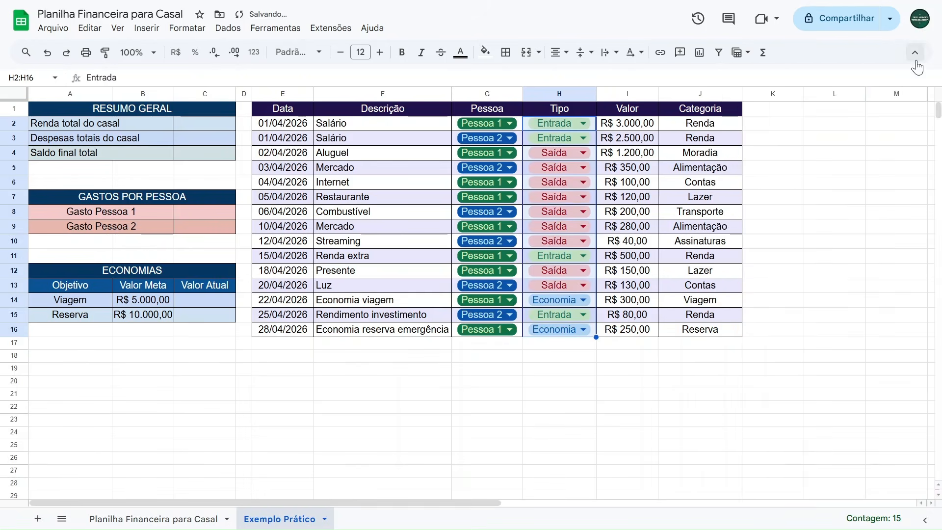
Turn the Categoria cells J2:J16 into a dropdown, coloring Alimentação light yellow and Assinaturas light green.
drag(702, 124, 701, 329)
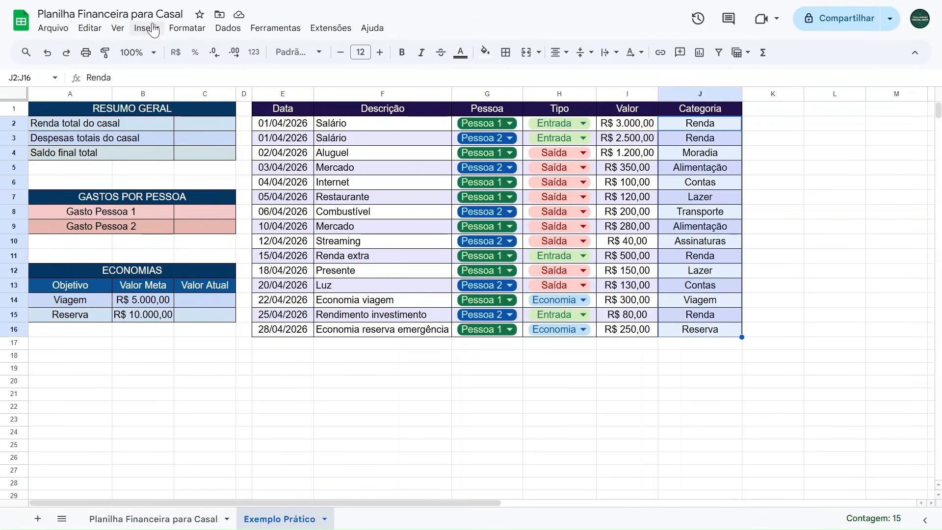
click(147, 27)
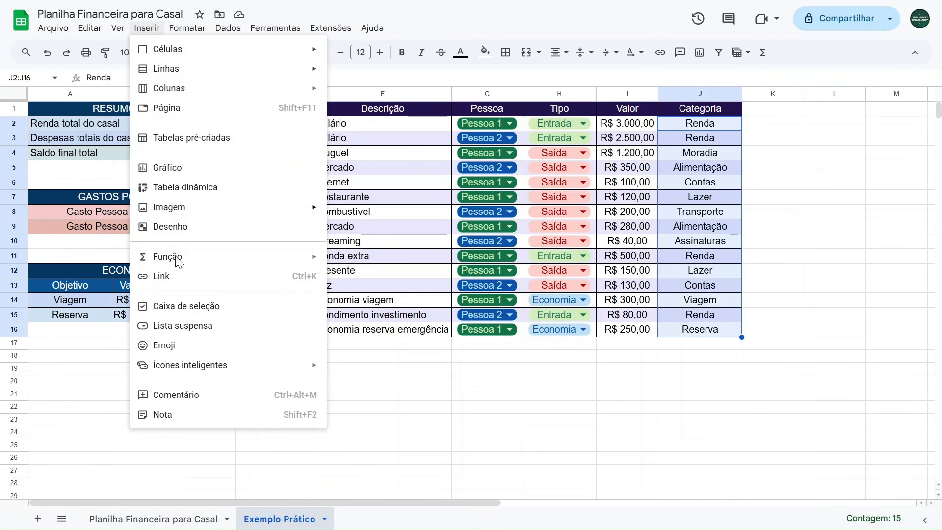
click(170, 327)
click(780, 201)
click(836, 246)
click(771, 232)
click(855, 277)
Color Contas light blue, Lazer light gray-blue and Moradia light purple.
click(772, 264)
click(875, 310)
click(773, 296)
click(896, 341)
click(772, 327)
click(916, 373)
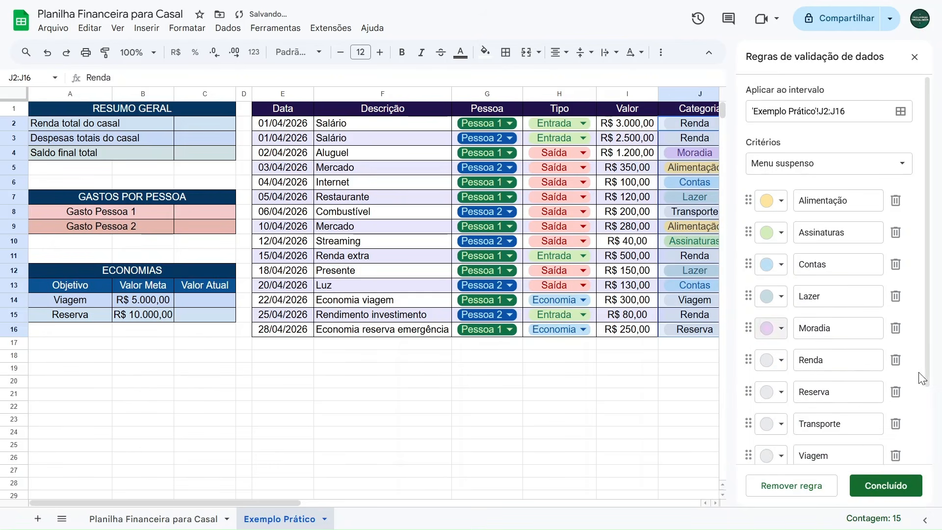
Color the Renda option light orange and Reserva light pink.
click(781, 360)
click(815, 405)
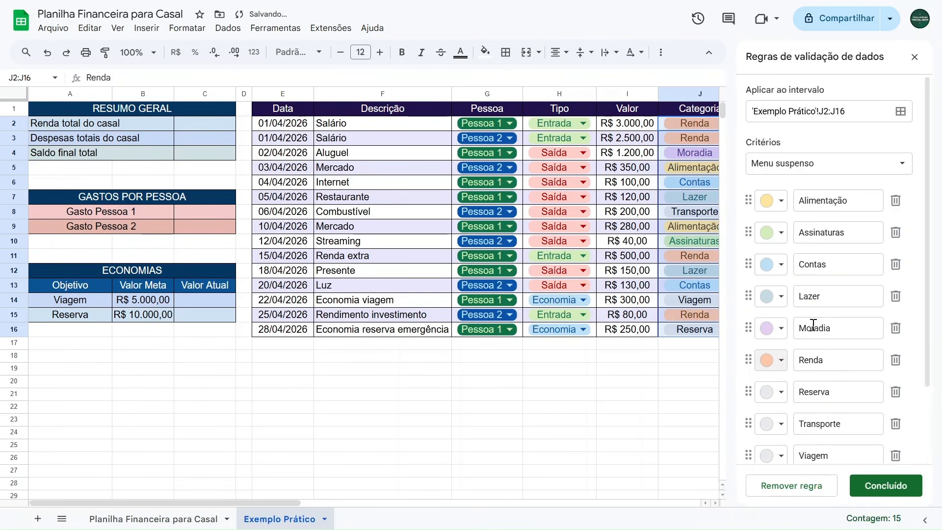
scroll(795, 319, down, 2)
click(772, 298)
click(796, 344)
Color Transporte dark teal and Viagem dark purple, then finish and close the Categoria rule.
click(780, 331)
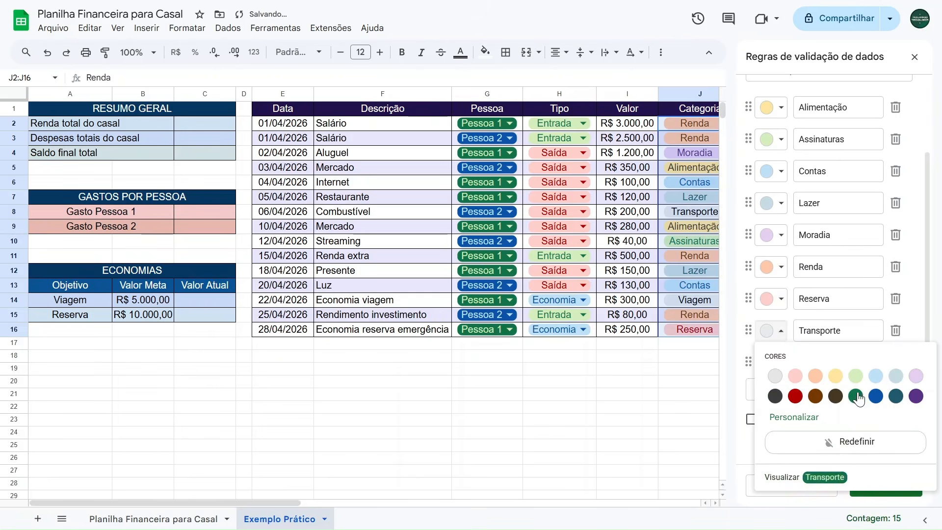
click(771, 361)
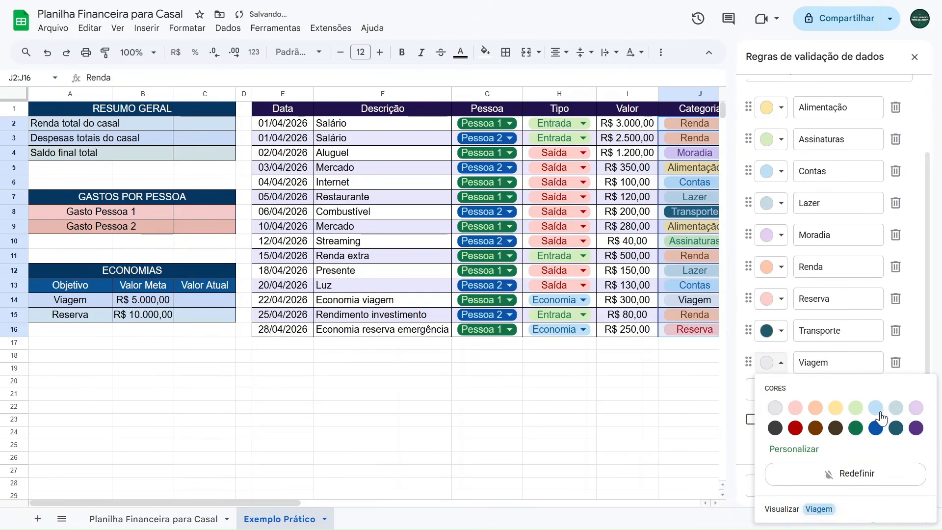
click(919, 428)
click(883, 485)
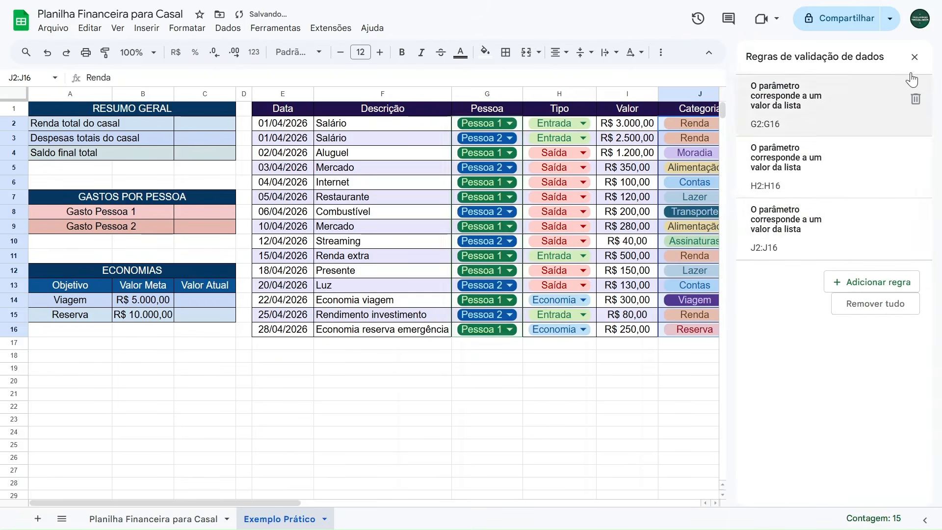
click(915, 57)
click(410, 392)
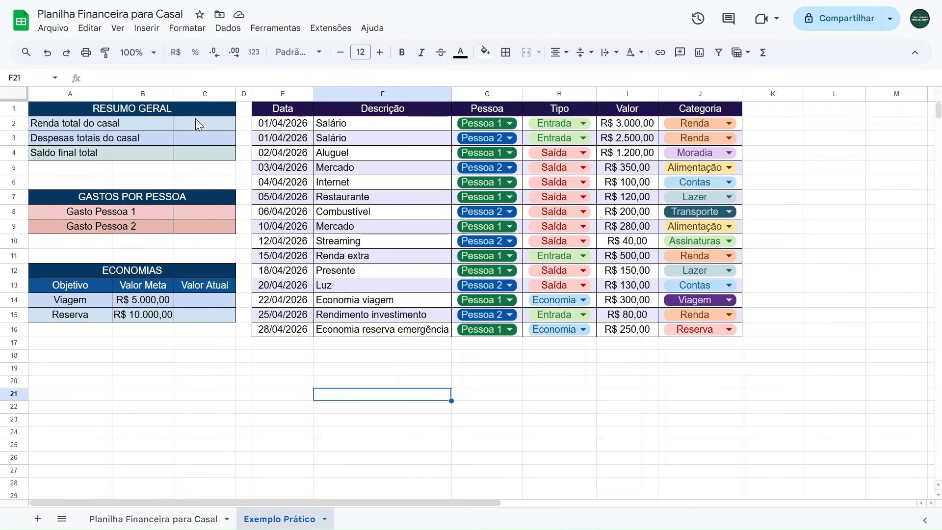
Review the summary cells and the income amounts in the Valor column.
click(94, 122)
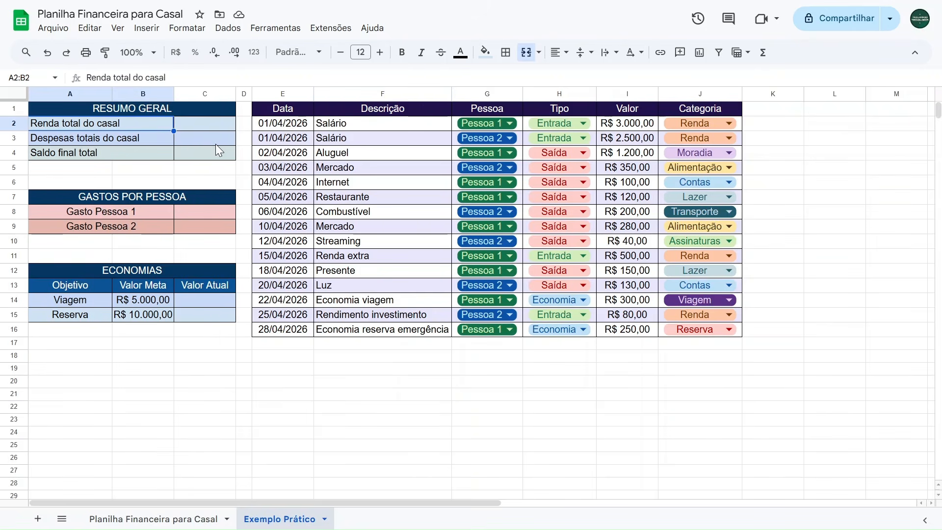
click(206, 123)
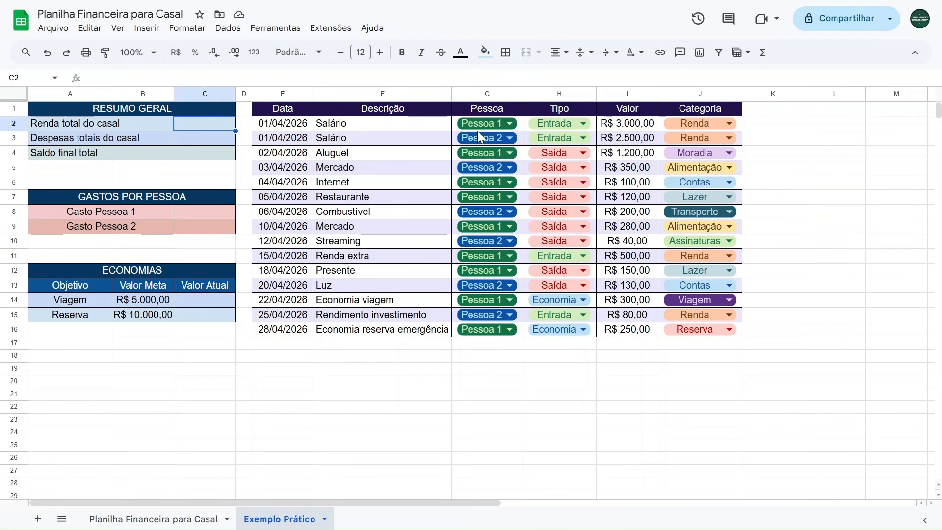
click(624, 129)
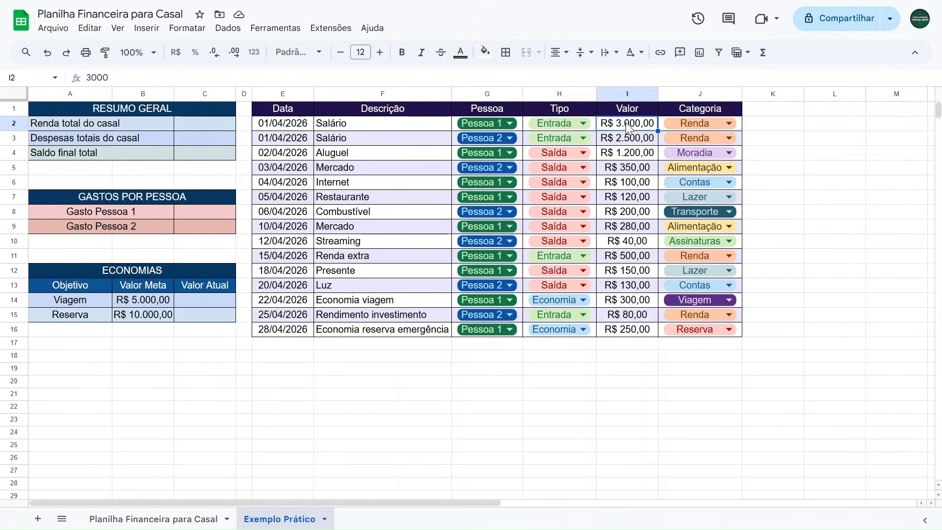
shift+click(627, 142)
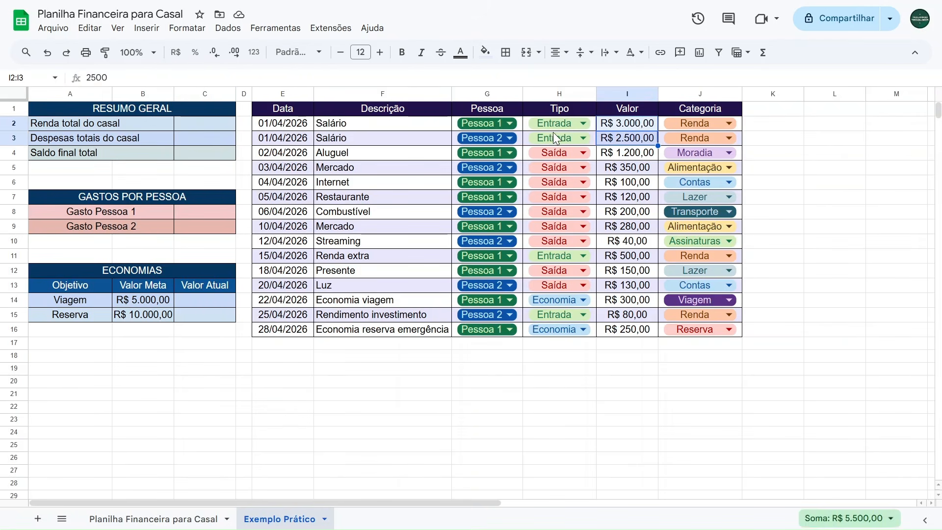
ctrl+click(621, 257)
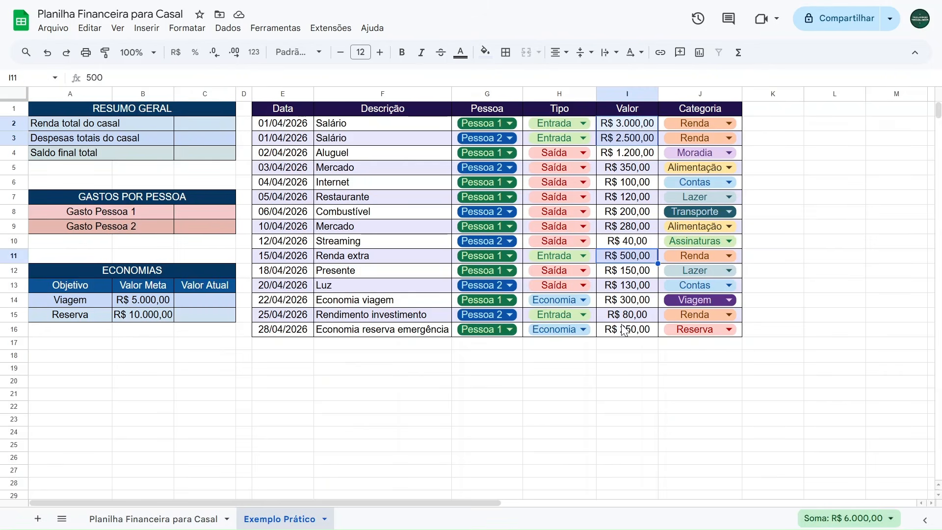
ctrl+click(627, 319)
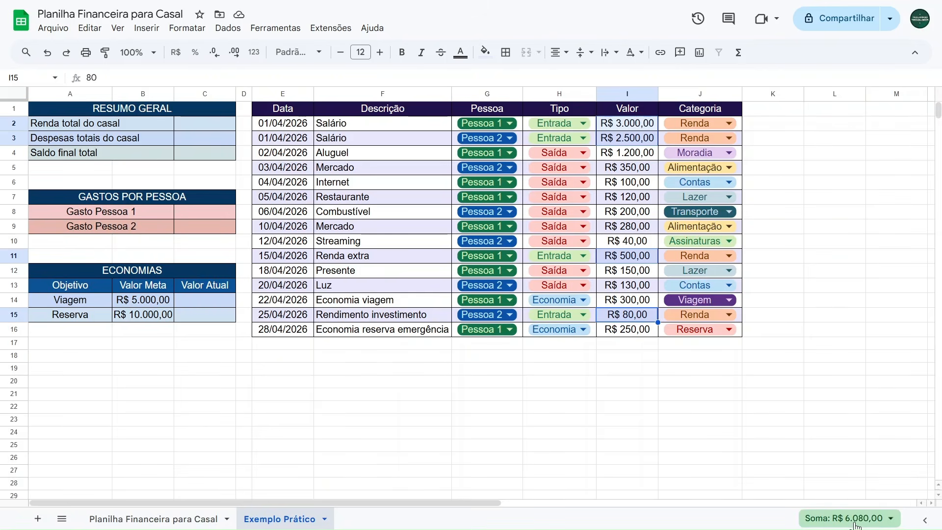
click(437, 394)
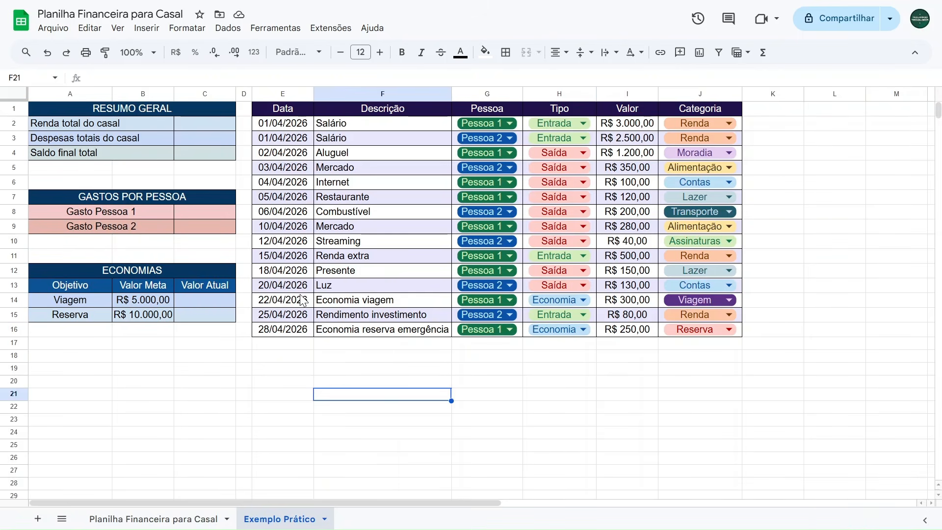
Start a SOMASE formula in the Renda total do casal cell, using the Tipo range H2:H16 as the tested range.
click(196, 128)
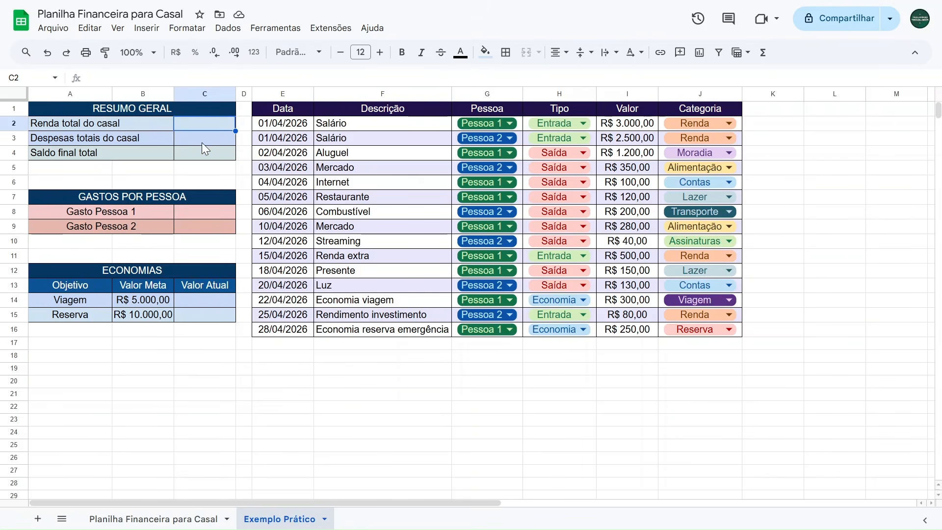
text(=somase)
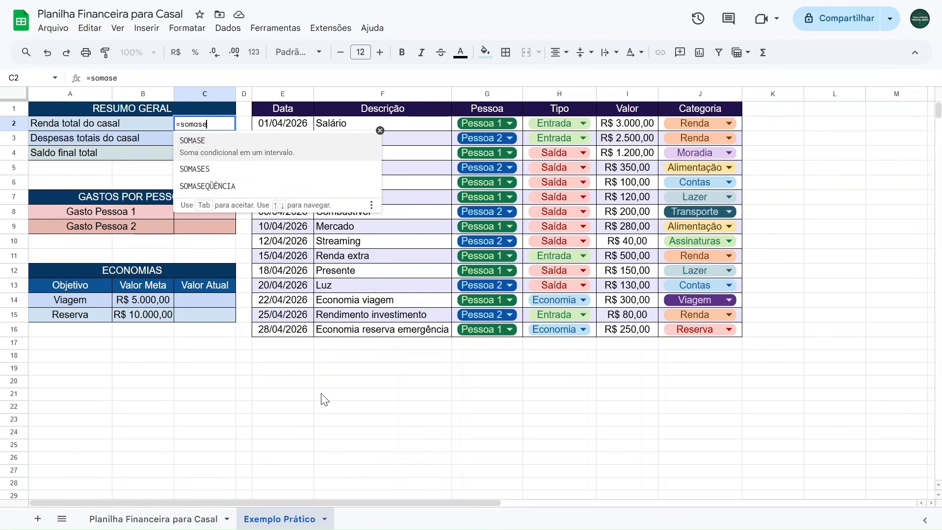
click(230, 140)
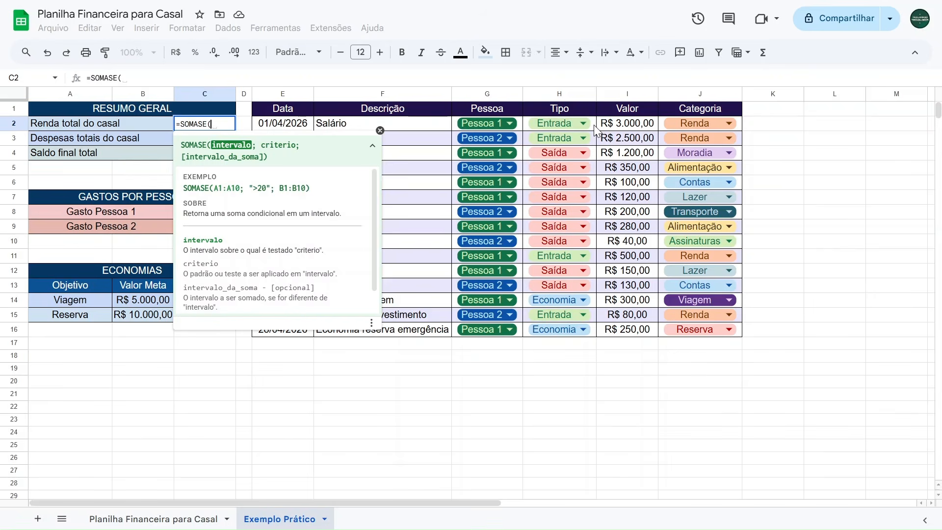
drag(594, 128, 565, 331)
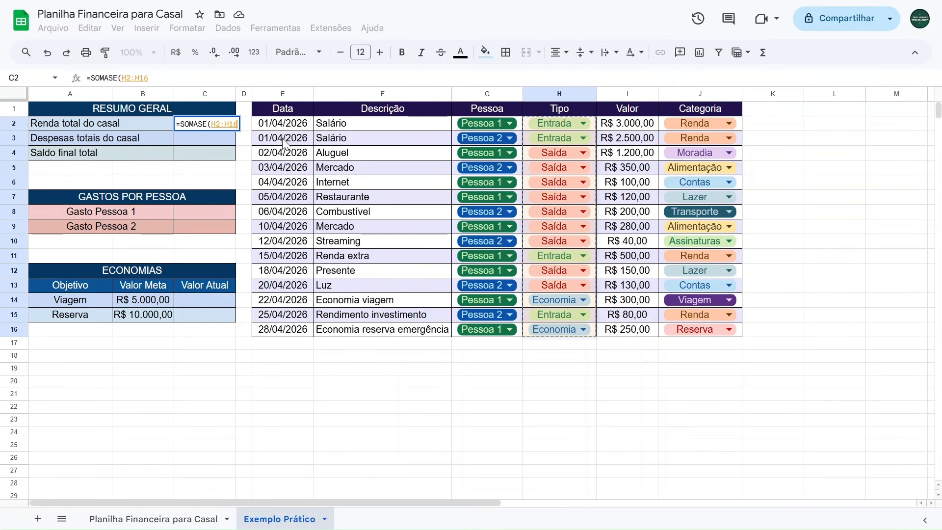
click(157, 78)
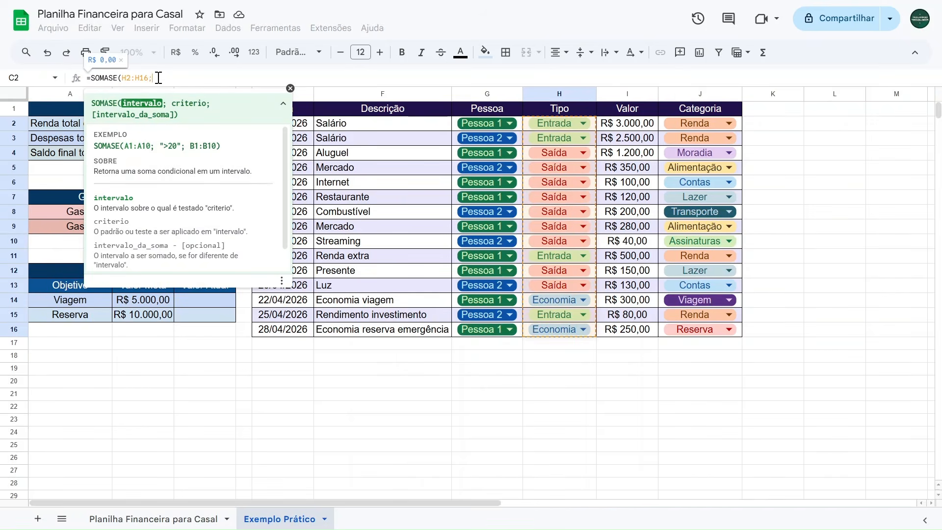
Complete the formula with criterion "Entrada" and sum range I2:I16, declining the suggested autofill.
text(;)
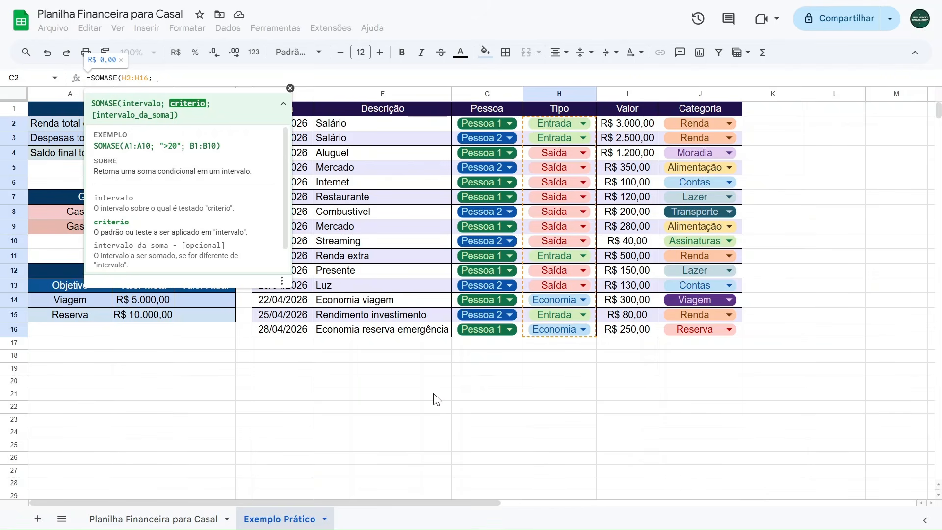
text("")
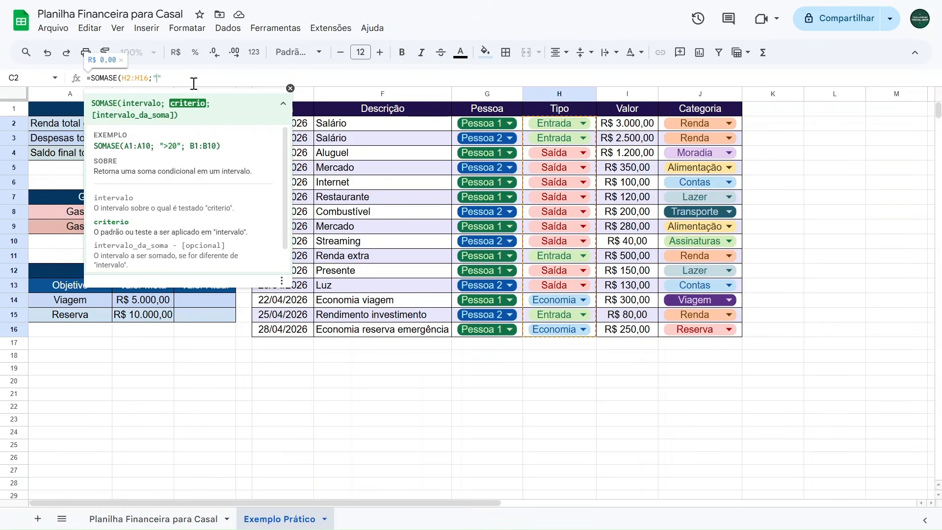
text(Entrada)
text(;)
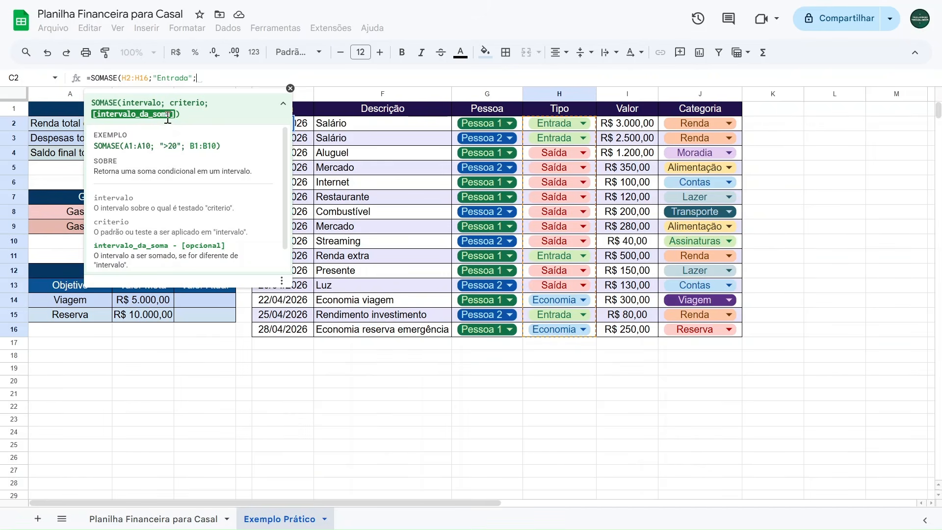
drag(628, 130, 626, 331)
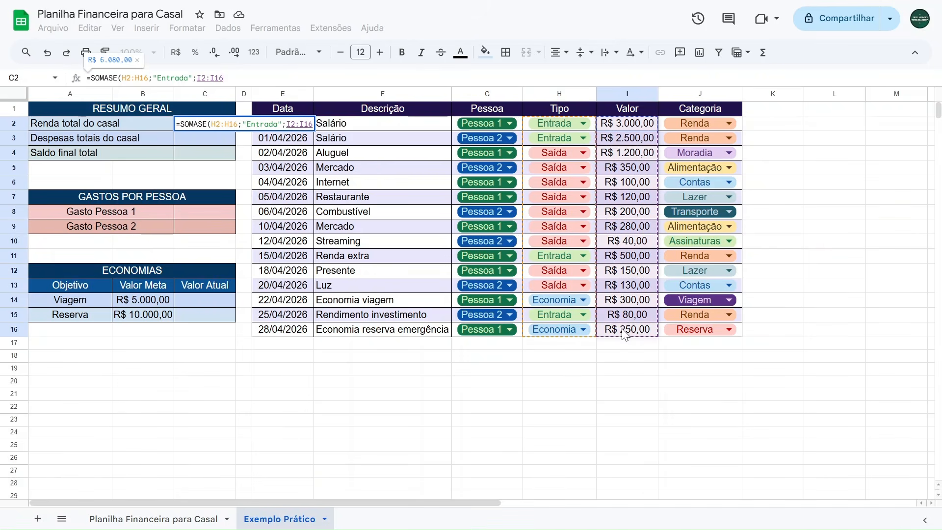
text())
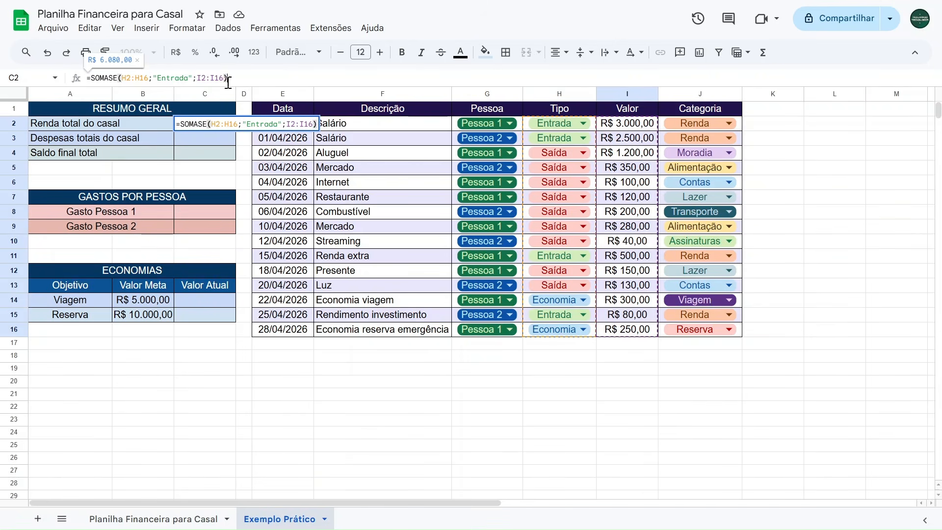
key(Return)
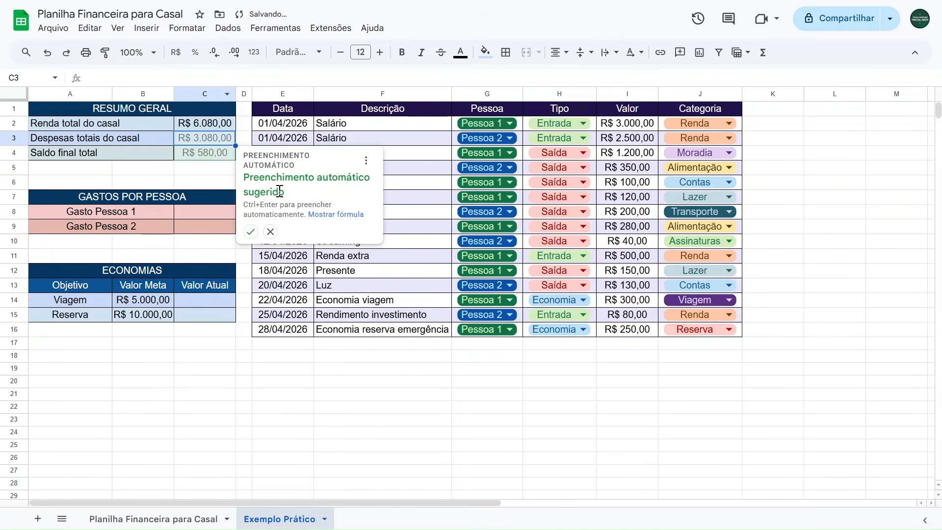
click(271, 232)
Check the income total against the Entrada amounts in the Valor column.
drag(283, 123, 735, 331)
click(488, 393)
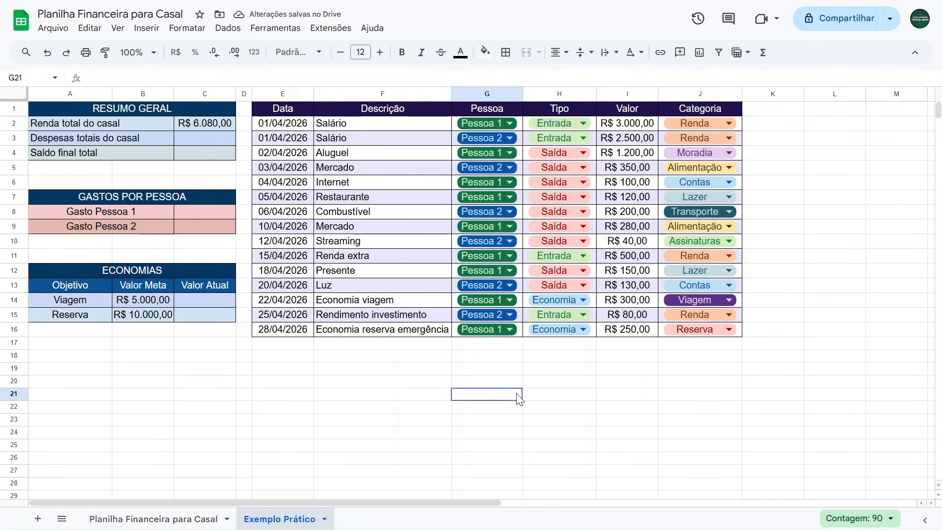
click(219, 119)
drag(622, 129, 623, 142)
ctrl+click(612, 256)
ctrl+click(616, 315)
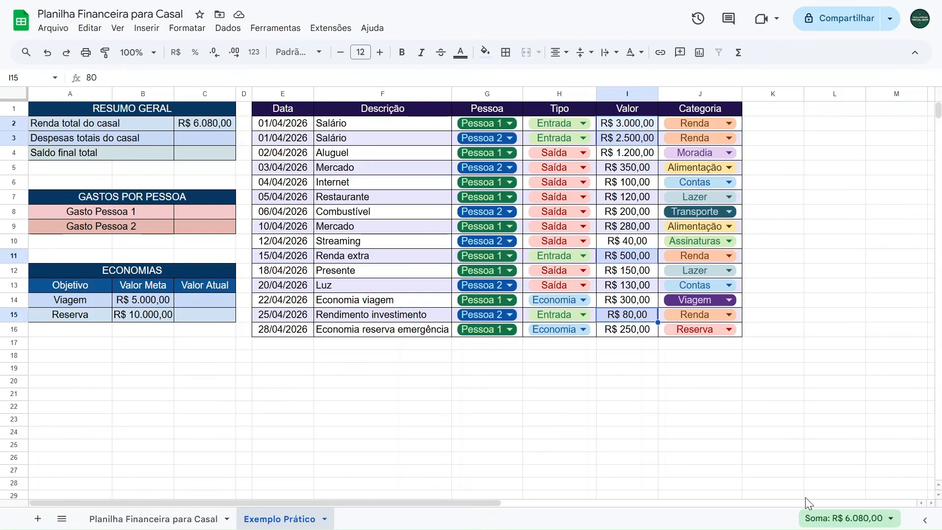
click(553, 375)
Temporarily change the first Salário value to 4000, then undo the change.
click(624, 127)
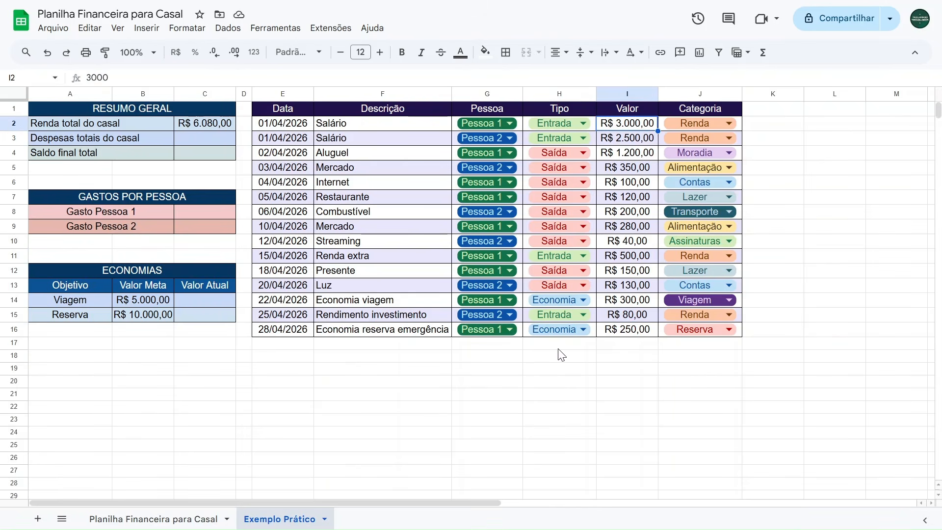
text(4000)
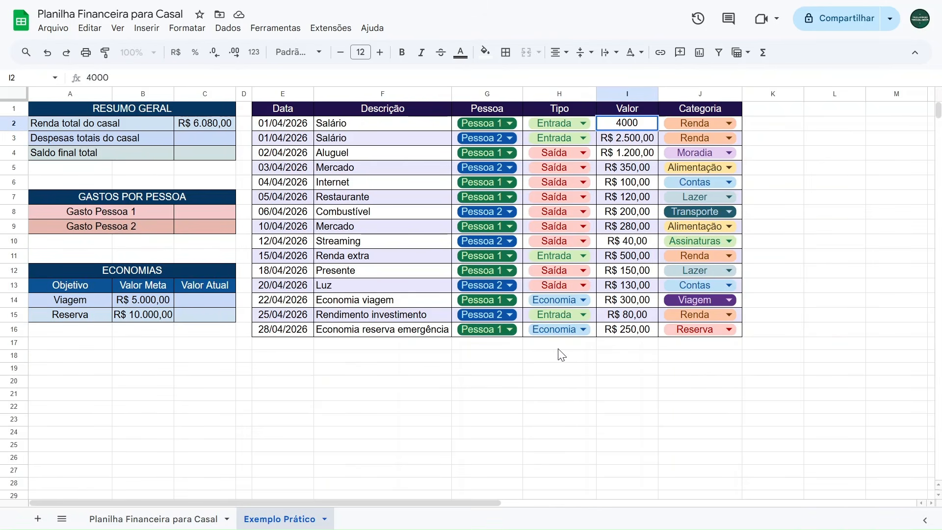
key(Return)
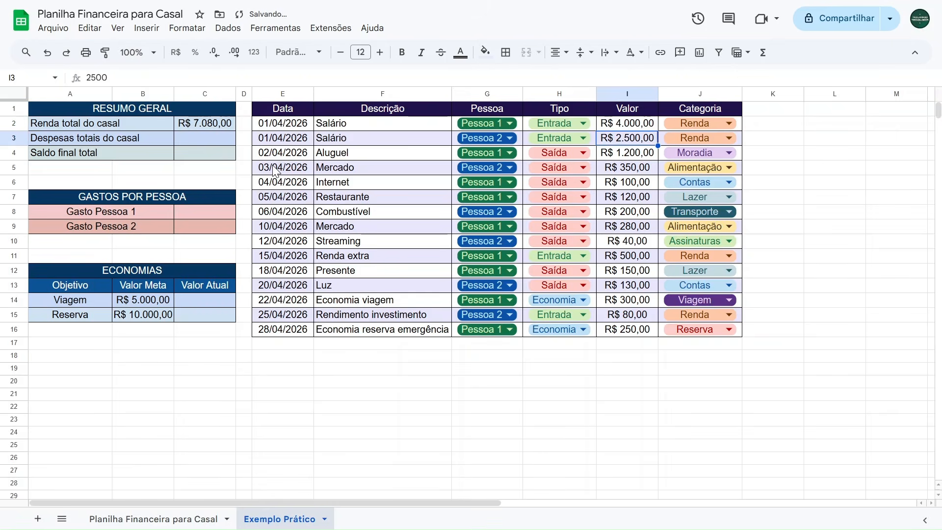
key(ctrl+z)
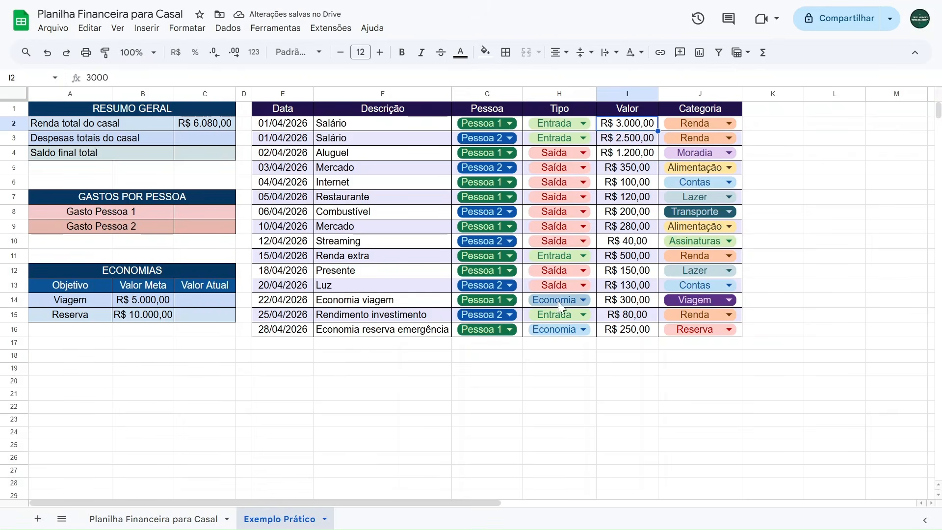
Switch the Economia viagem row's Tipo to Entrada, then undo it.
click(572, 299)
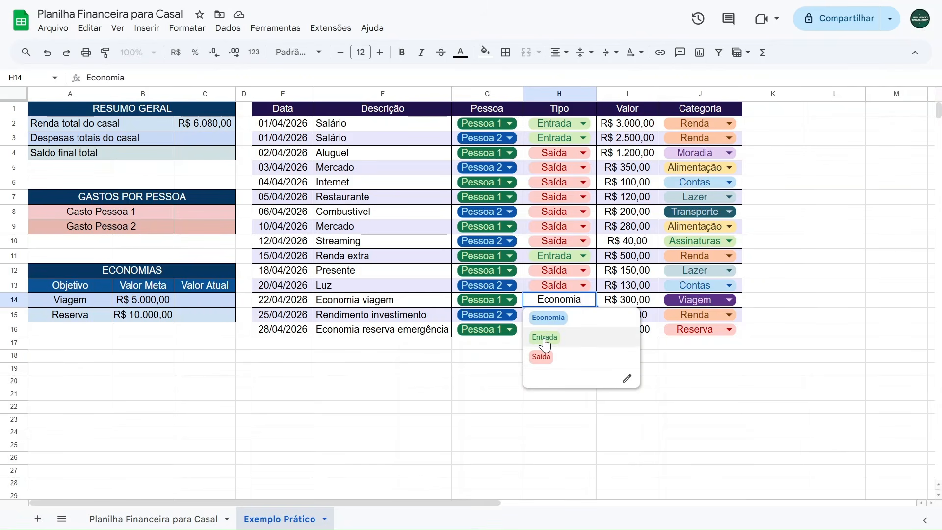
click(545, 339)
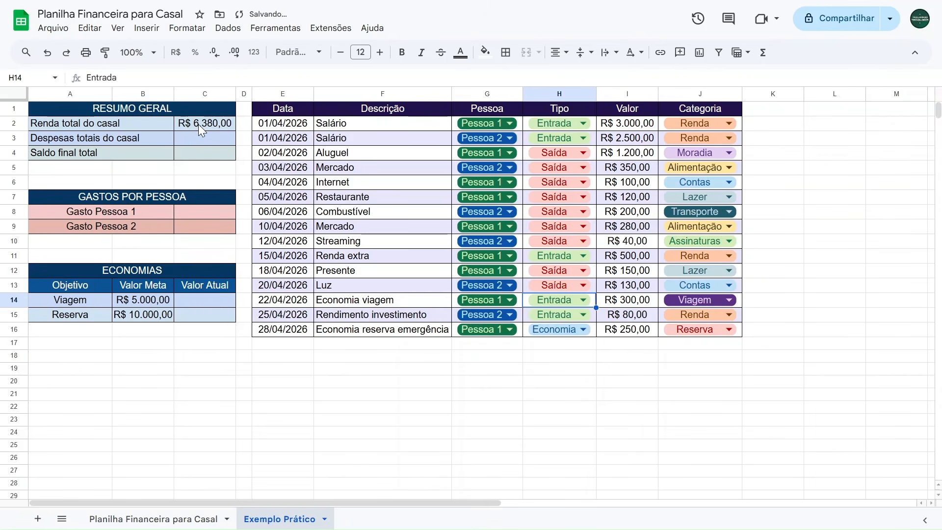
key(ctrl+z)
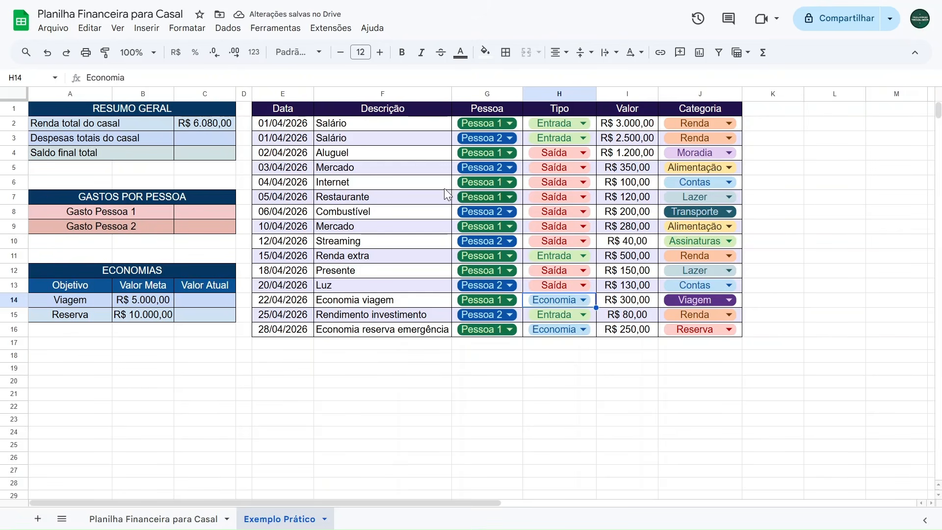
Review the income formula, then start a SOMASE formula in Despesas totais do casal using the Tipo range H2:H16.
click(188, 138)
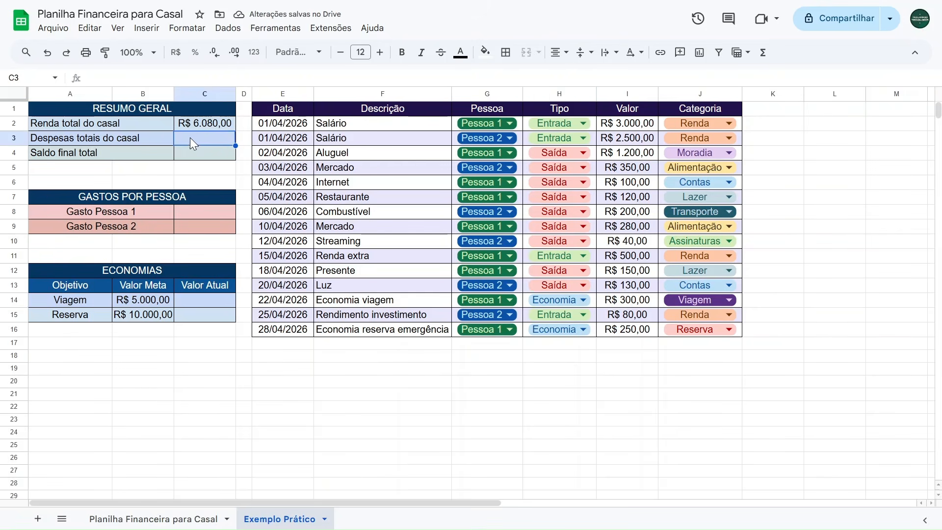
click(198, 123)
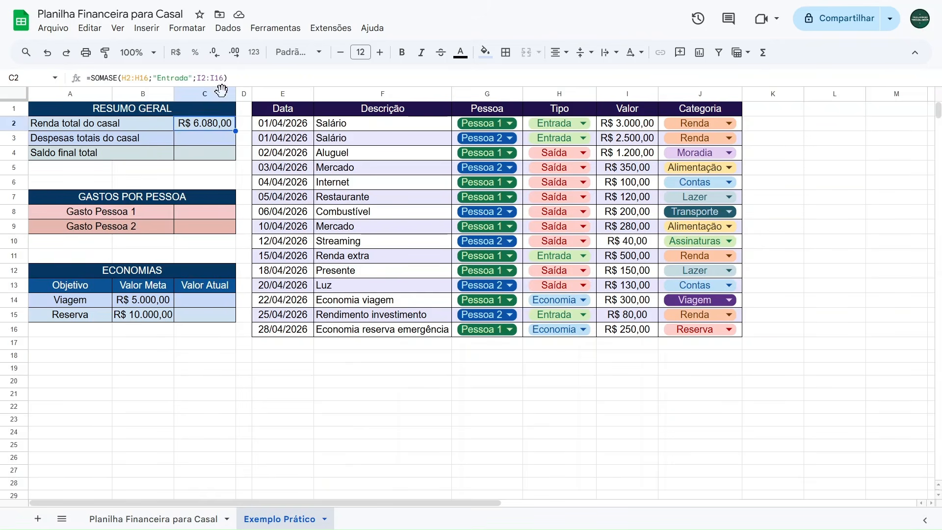
drag(256, 73, 37, 96)
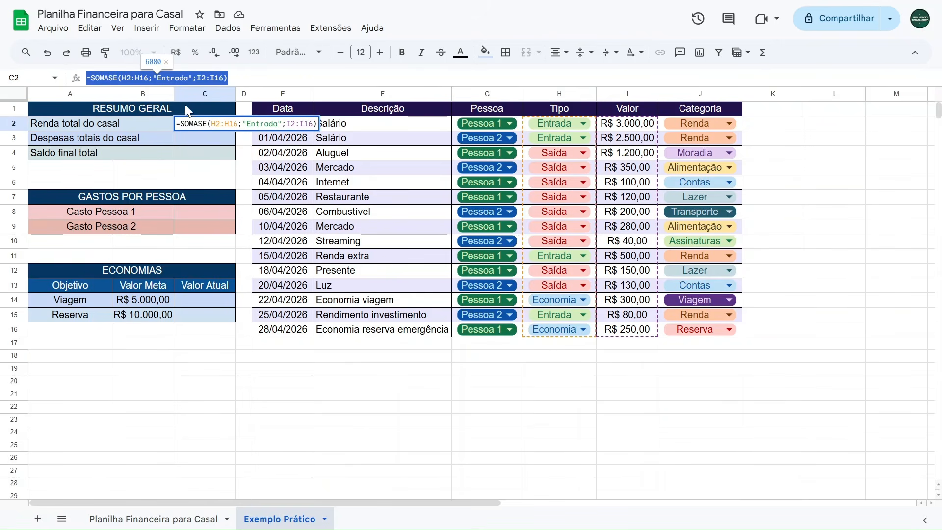
key(Escape)
click(190, 140)
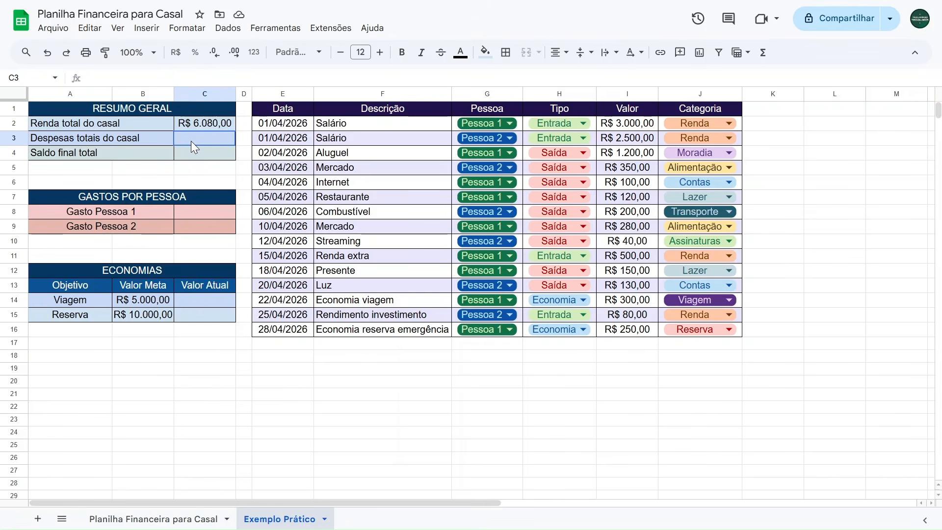
text(=somase)
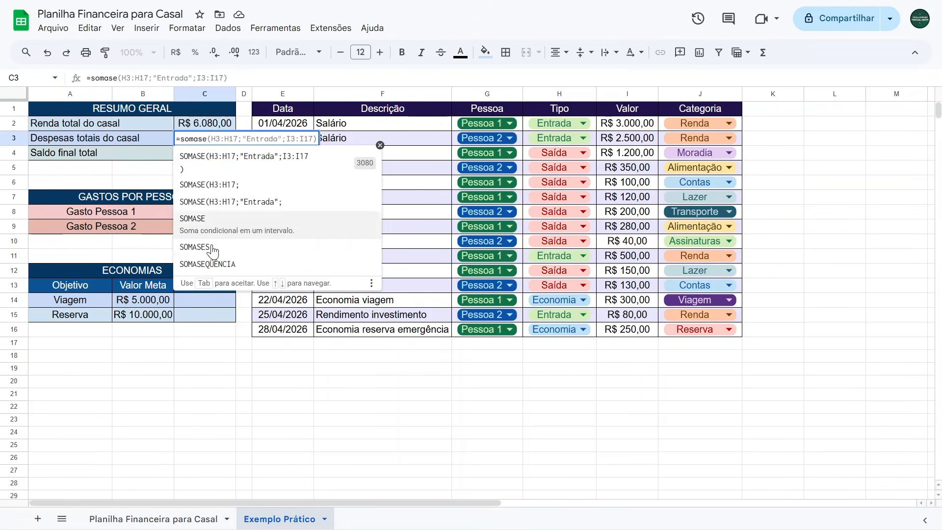
click(217, 226)
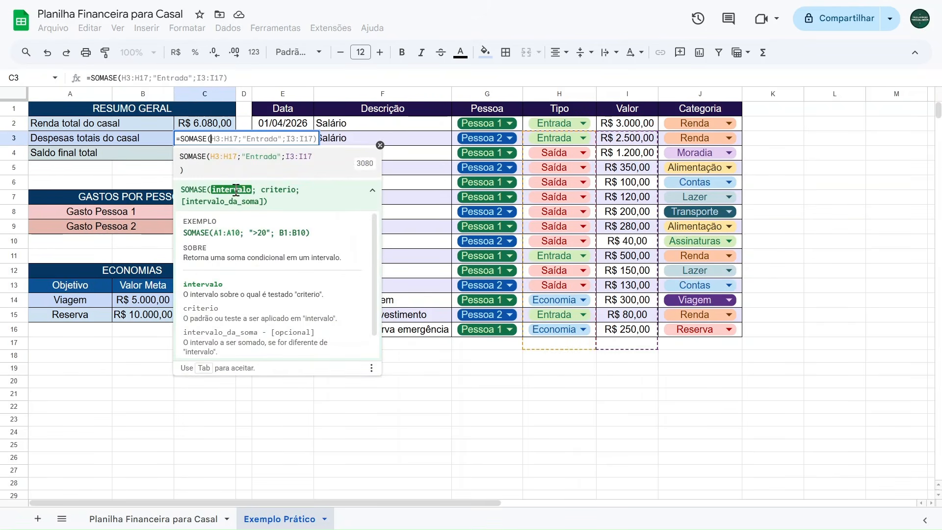
drag(583, 127, 572, 326)
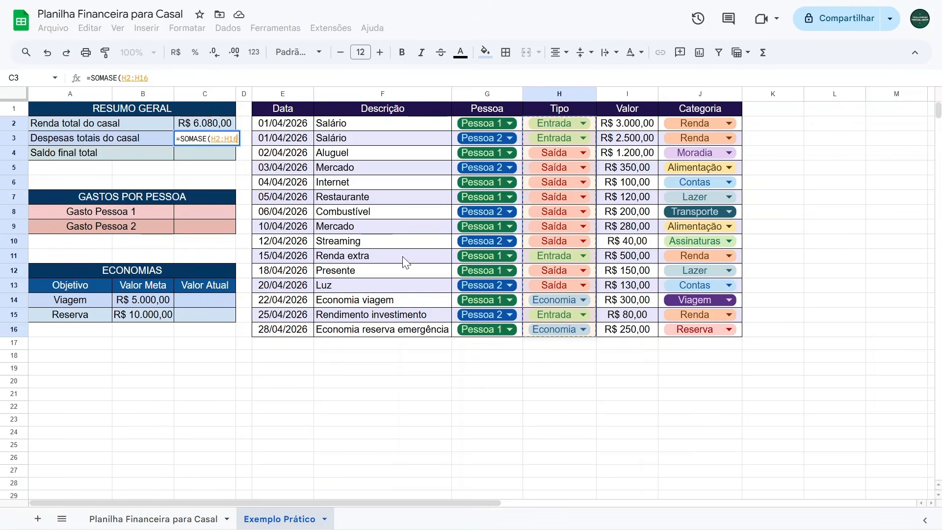
Complete the expenses formula with criterion "Saída" and sum range I2:I16.
text(;)
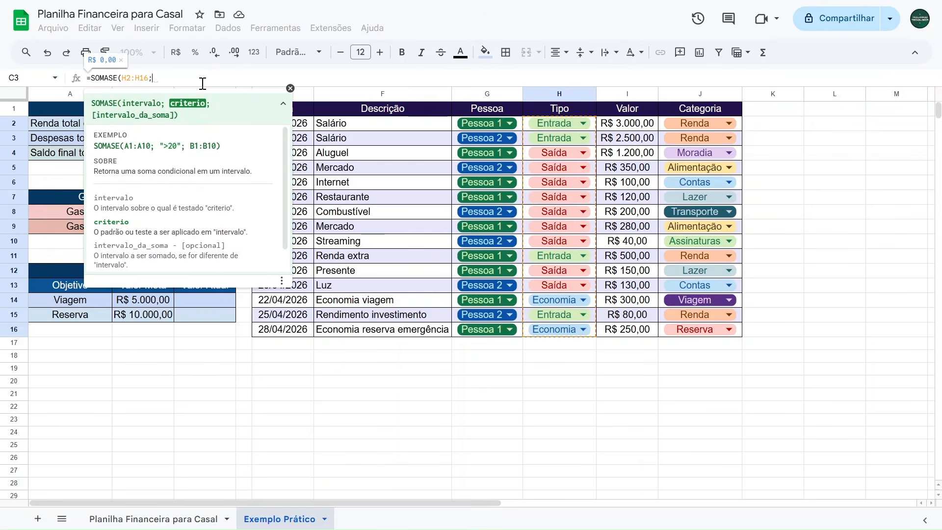
text("")
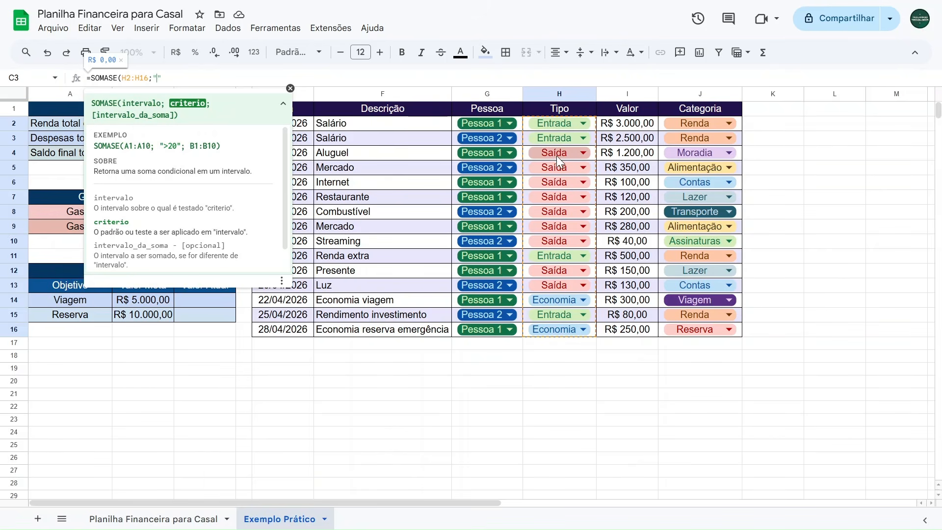
text(S)
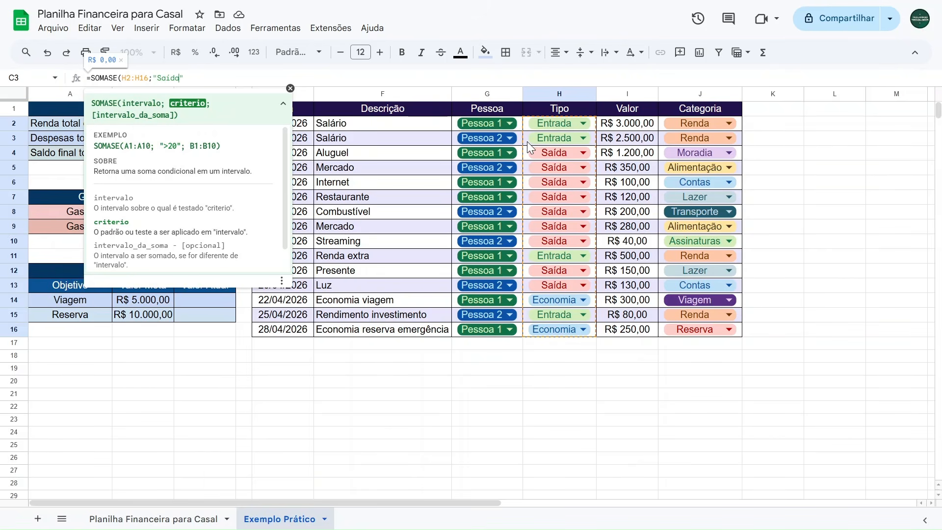
text(aída";)
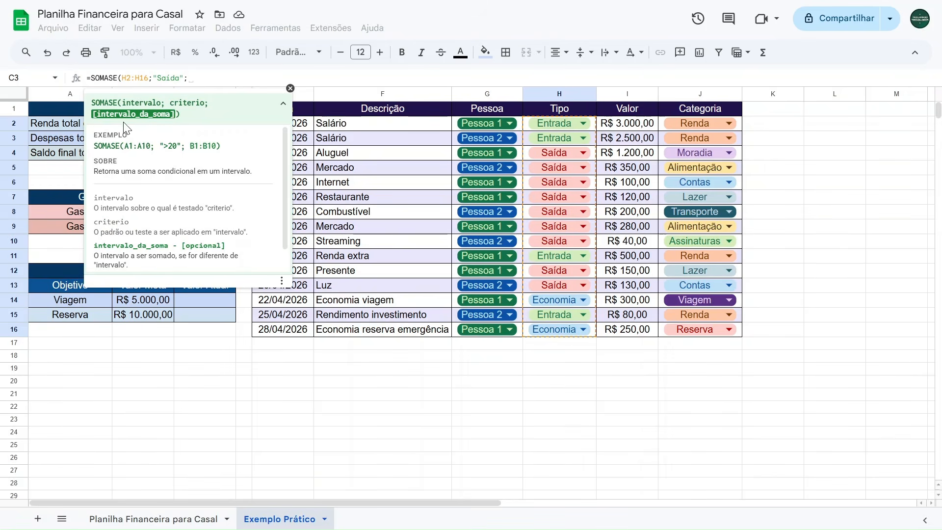
drag(628, 124, 622, 329)
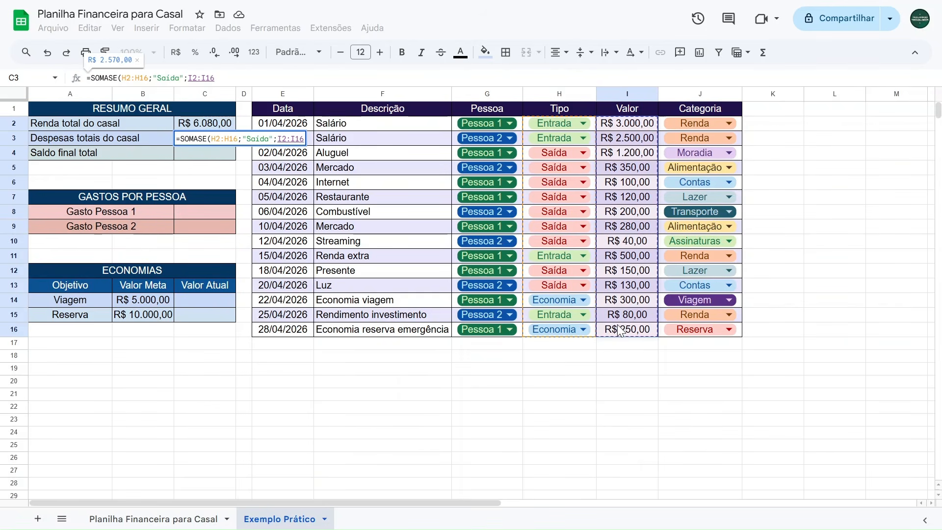
text())
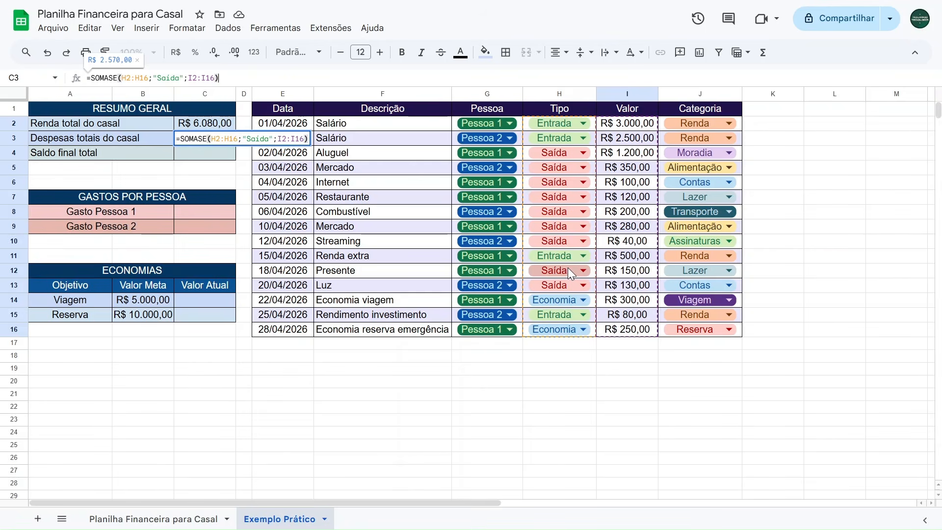
key(Return)
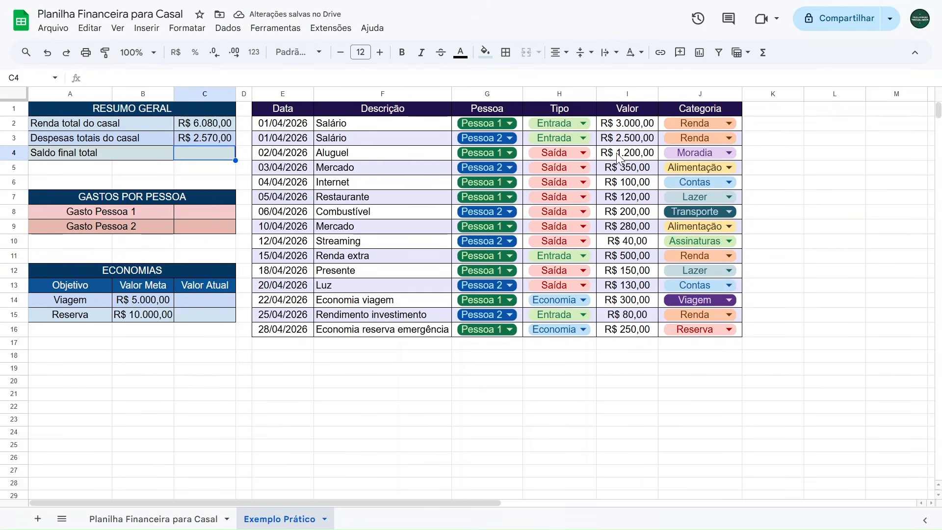
Check the expense total against the Saída amounts in the Valor column.
drag(619, 158, 626, 284)
ctrl+click(623, 267)
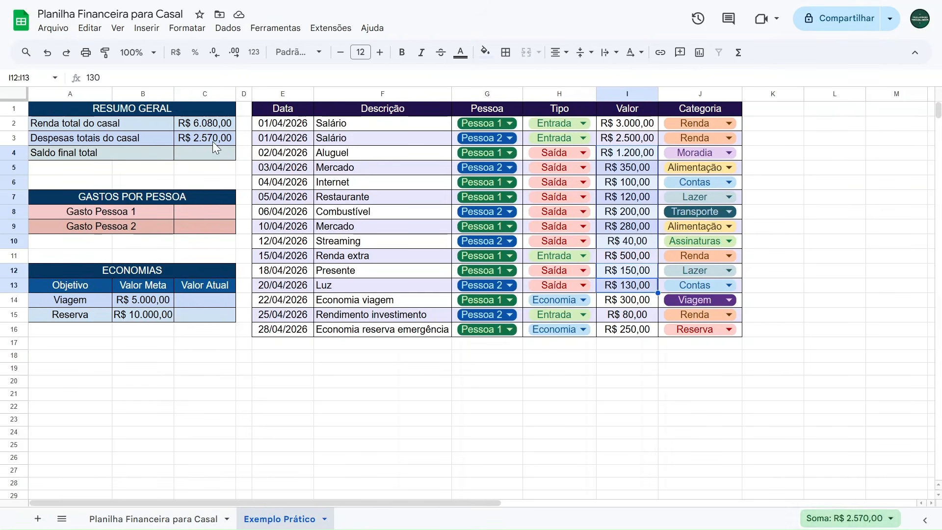
Switch the Renda extra row's Tipo to Saída, then undo the change.
click(660, 381)
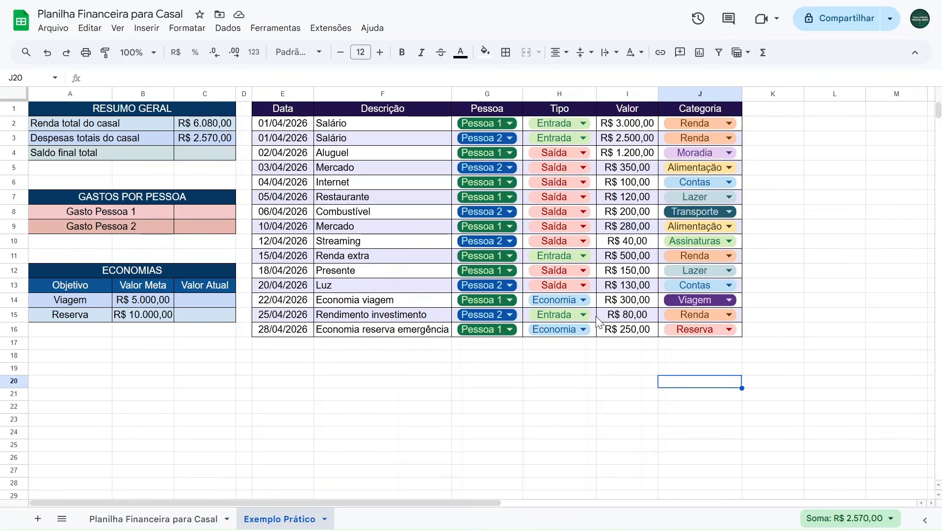
click(569, 254)
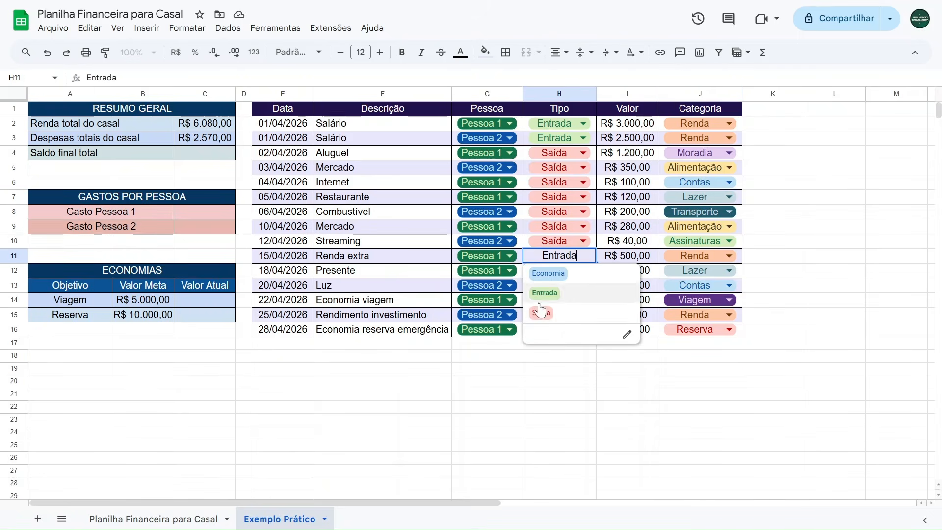
click(540, 314)
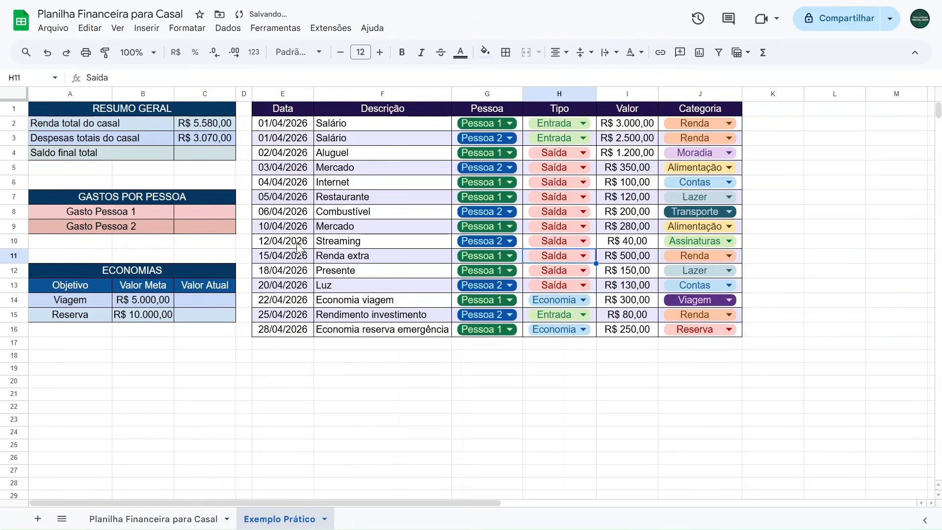
drag(626, 156, 631, 287)
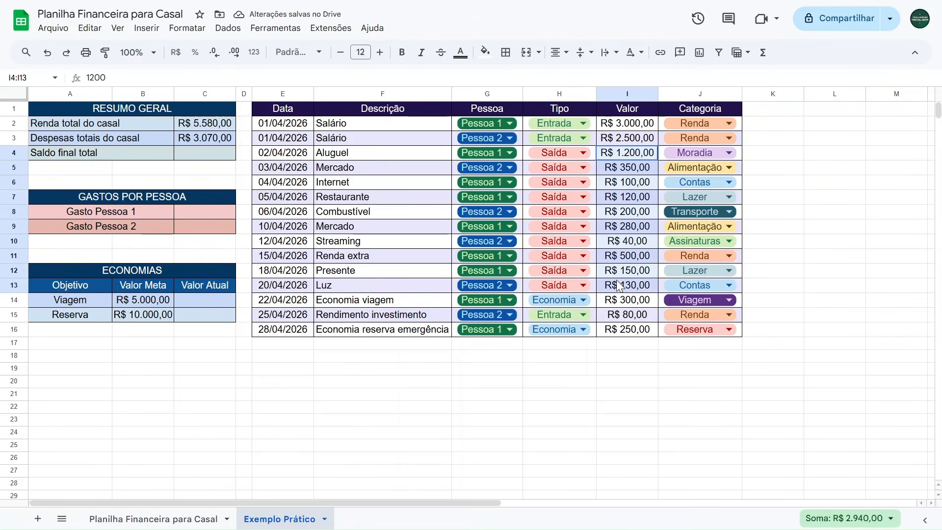
click(501, 377)
key(ctrl+z)
click(534, 373)
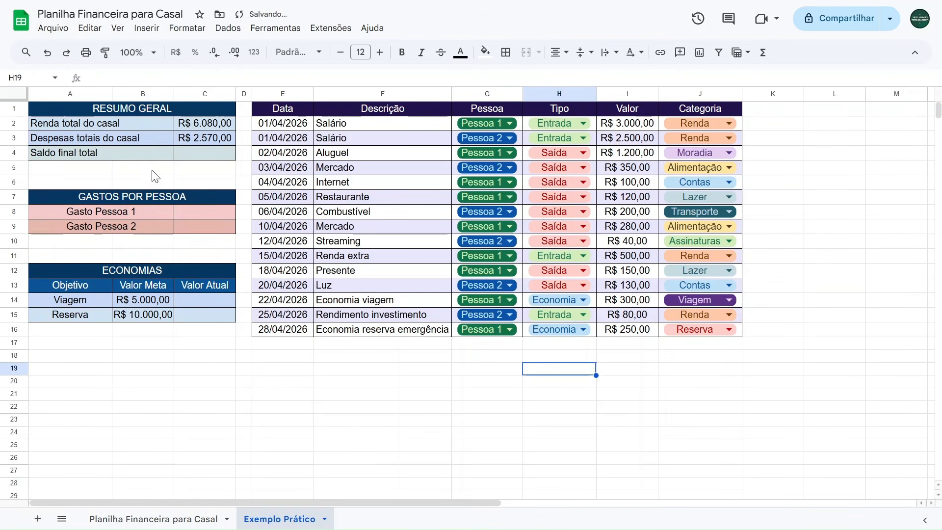
Enter the Saldo final total formula subtracting total expenses from total income (=C2-C3).
click(198, 156)
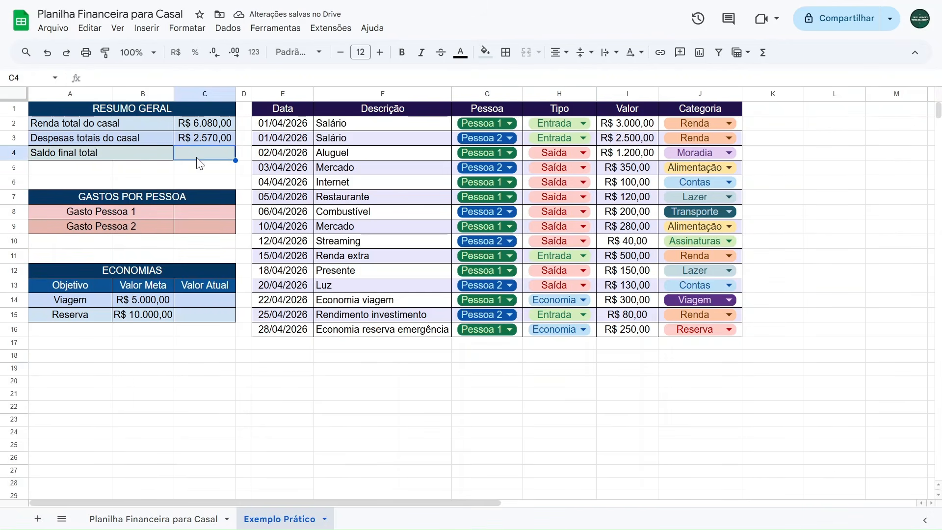
text(=)
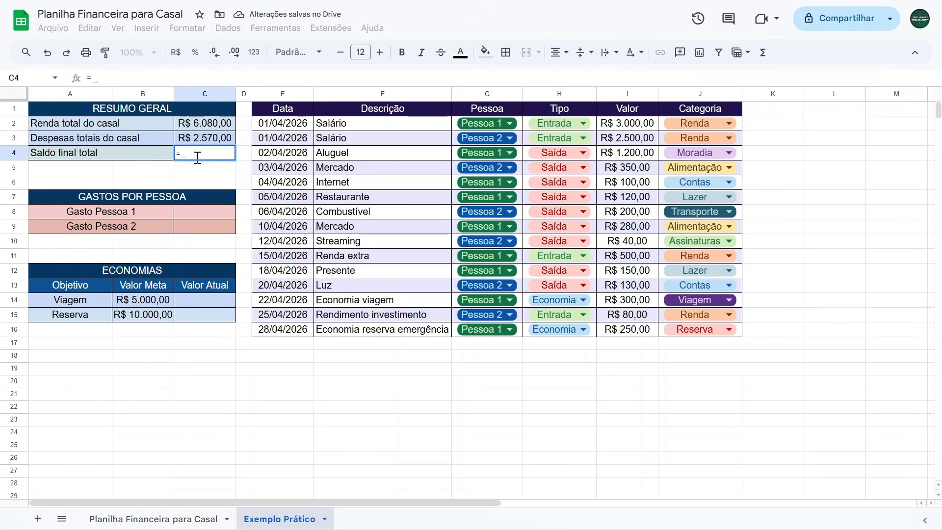
click(206, 125)
text(-)
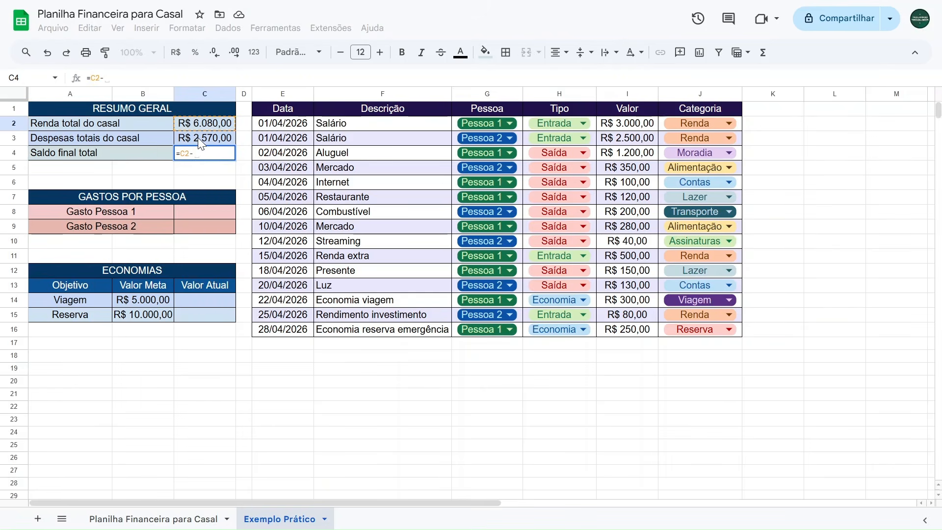
click(198, 139)
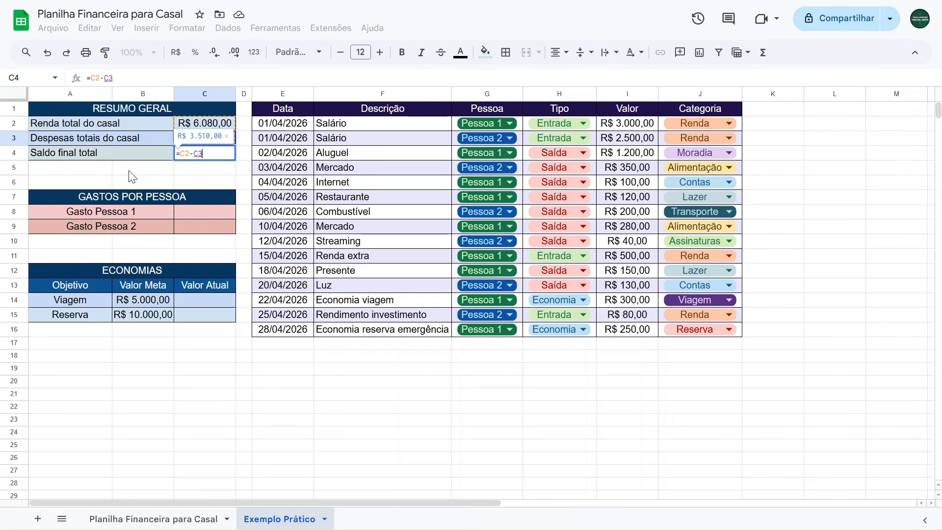
key(Return)
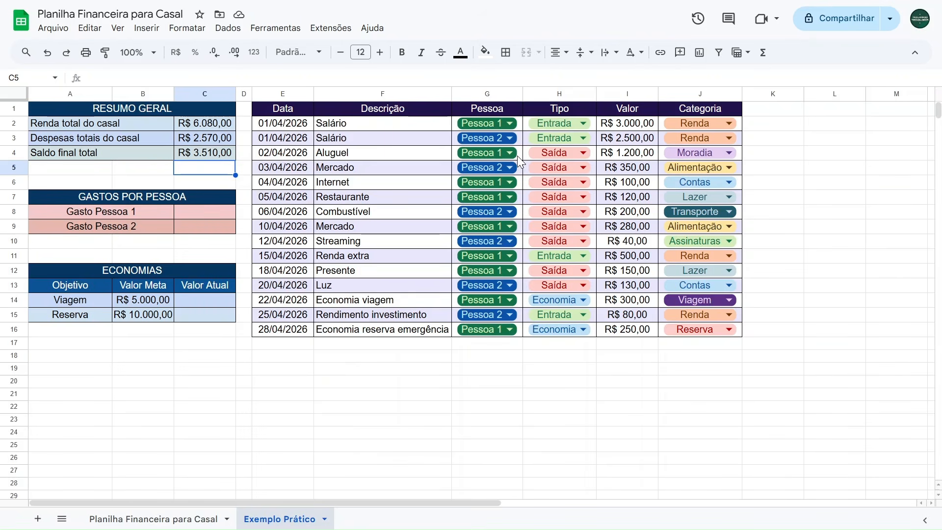
Start a SOMASES formula in Gasto Pessoa 1 with sum range I2:I16 and criteria range H2:H16.
drag(592, 123, 581, 330)
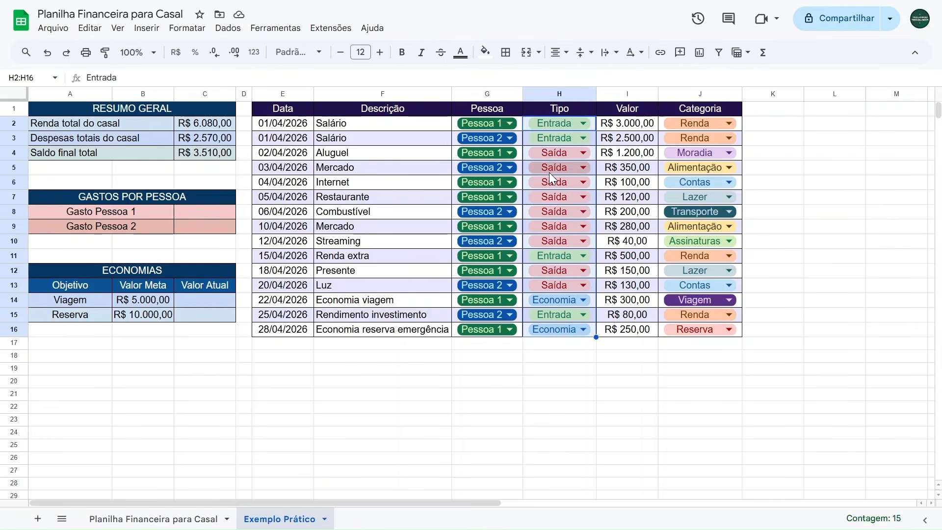
drag(519, 122, 502, 330)
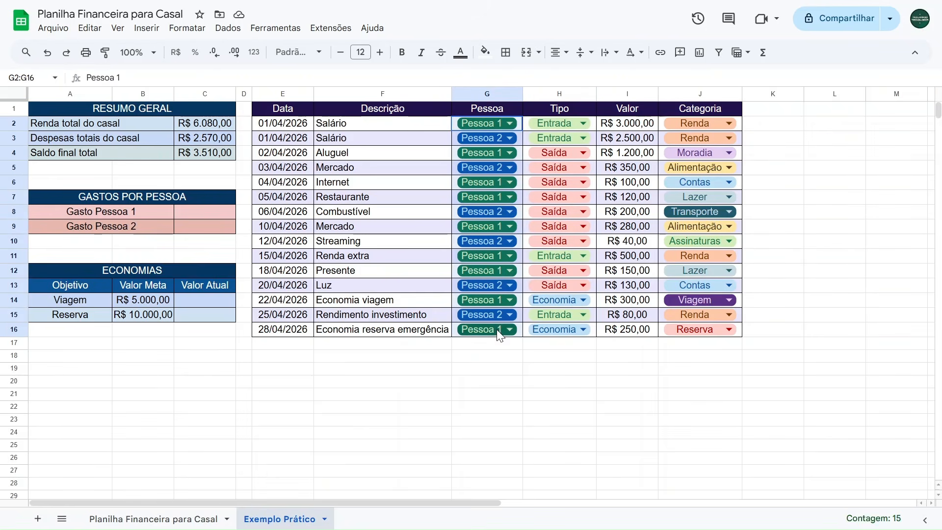
click(185, 210)
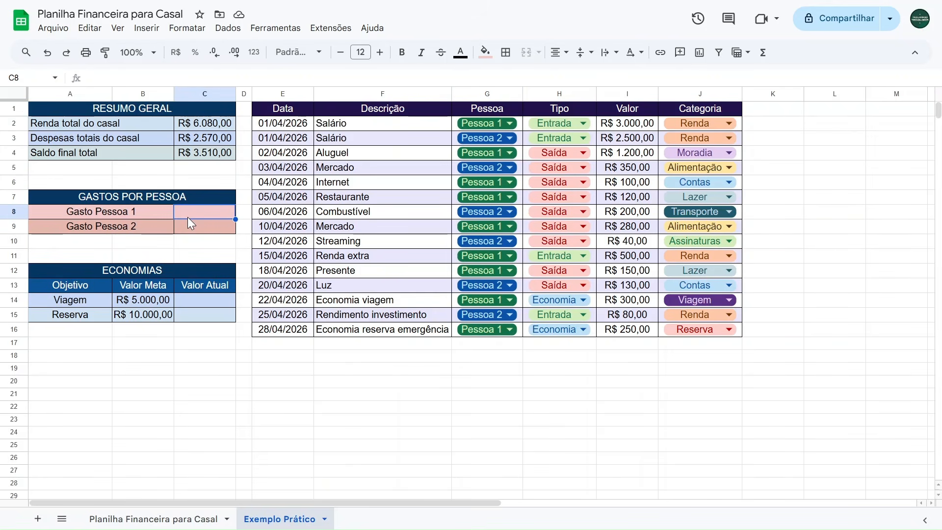
text(=somases)
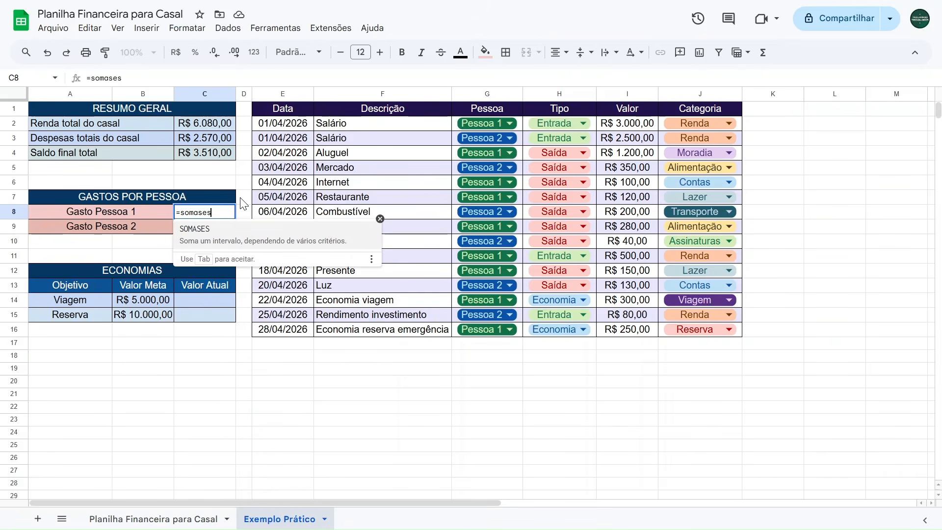
click(265, 244)
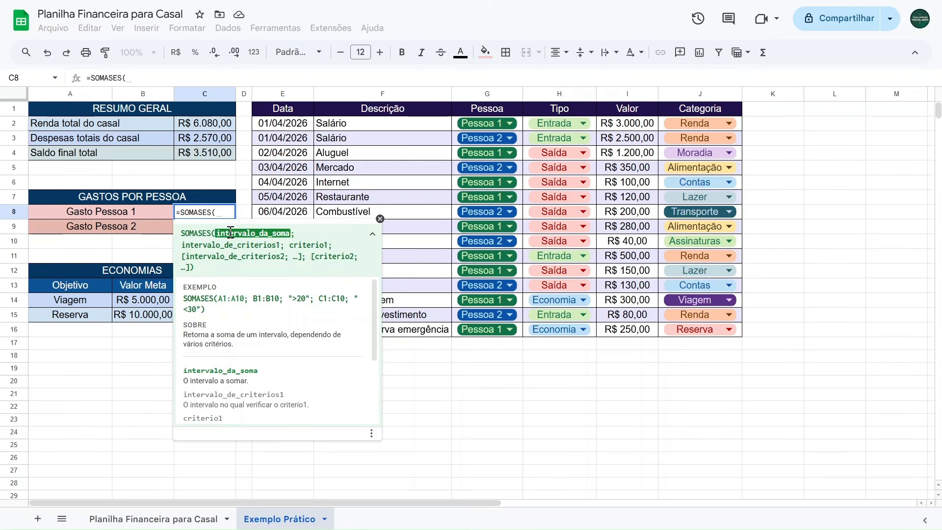
drag(628, 125, 614, 329)
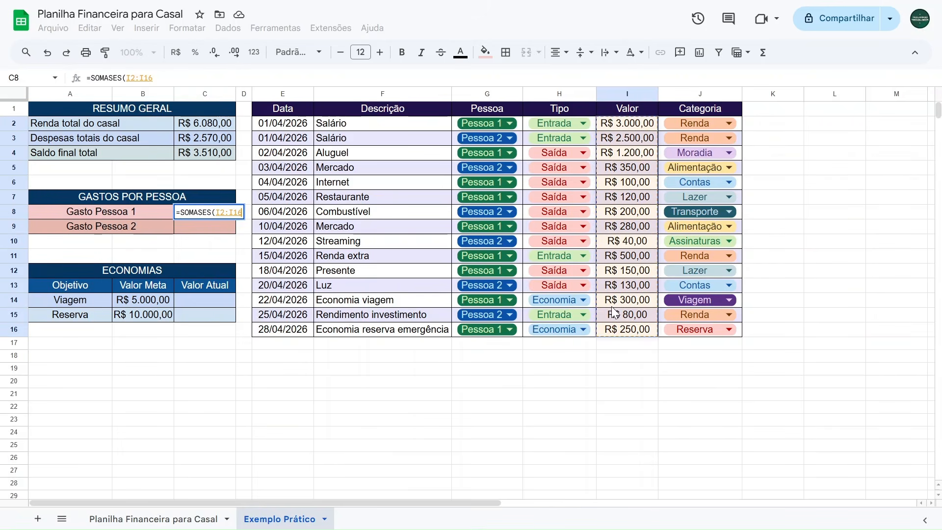
text(;)
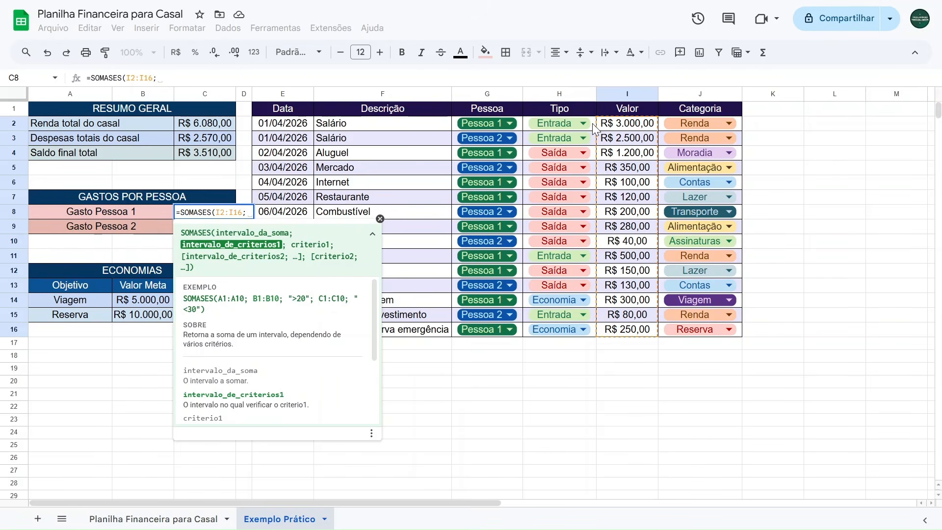
drag(593, 122, 575, 326)
text(;)
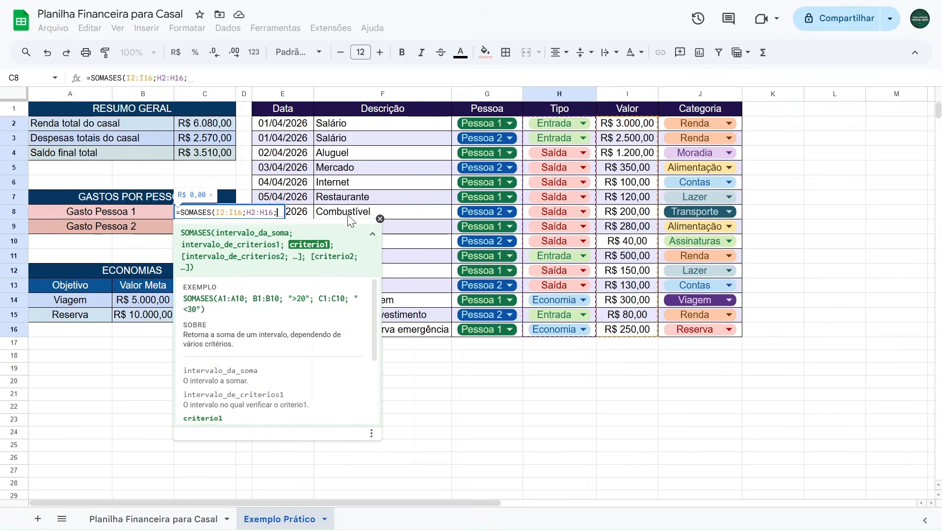
Add criterion "Saída", second criteria range G2:G16 and criterion "Pessoa 1" to close the formula.
click(211, 72)
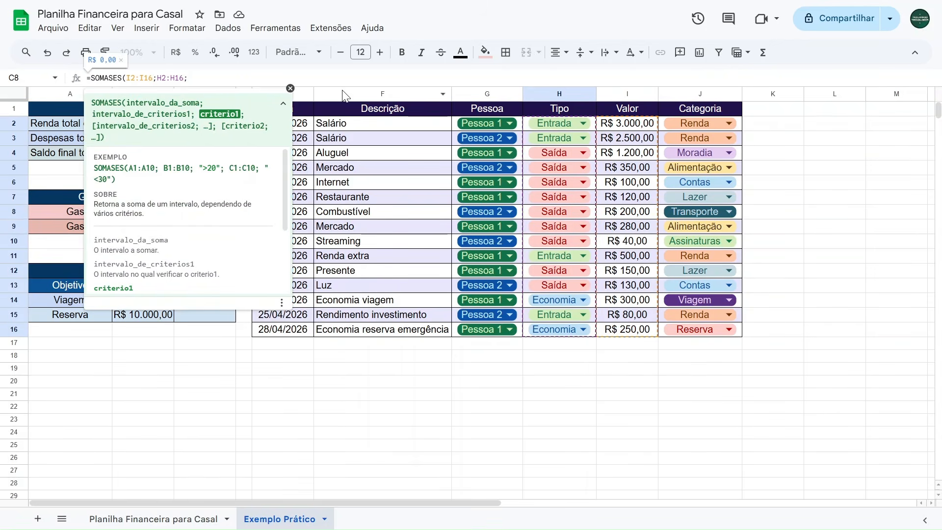
text("Saída")
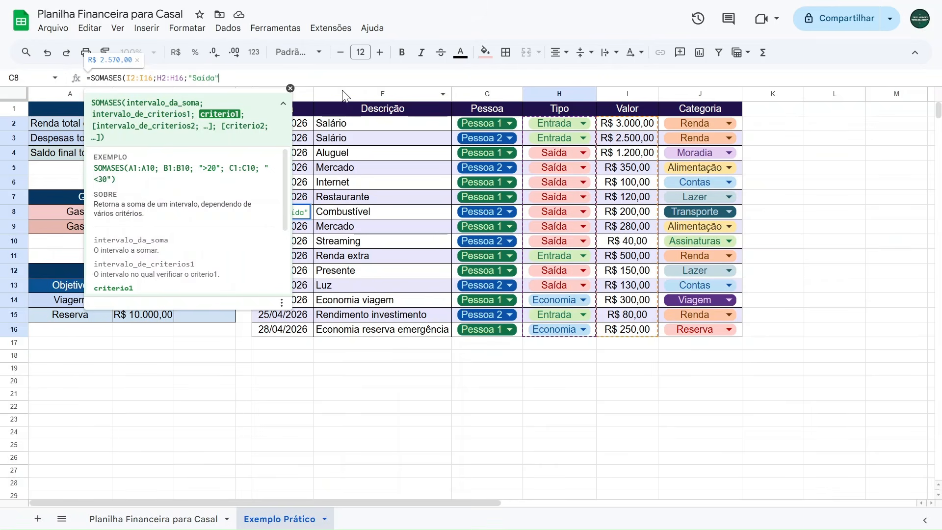
text(;)
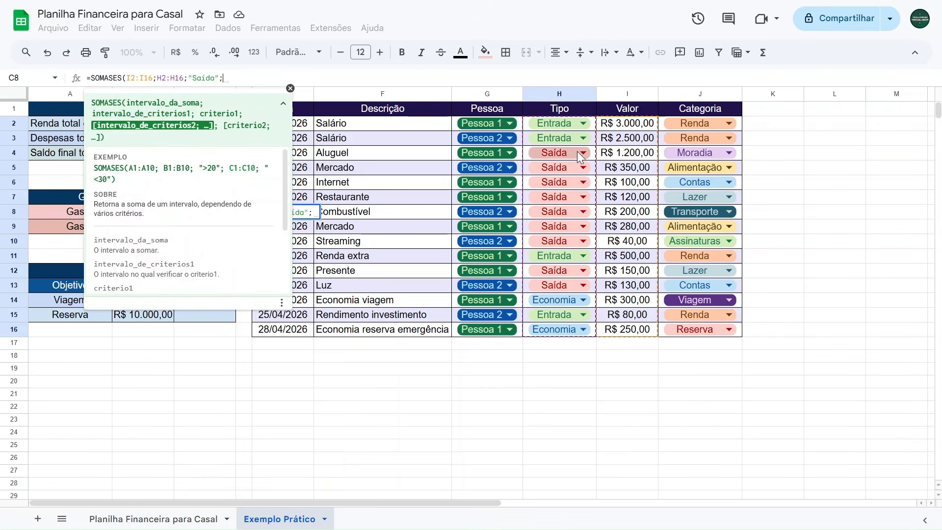
drag(520, 128, 500, 327)
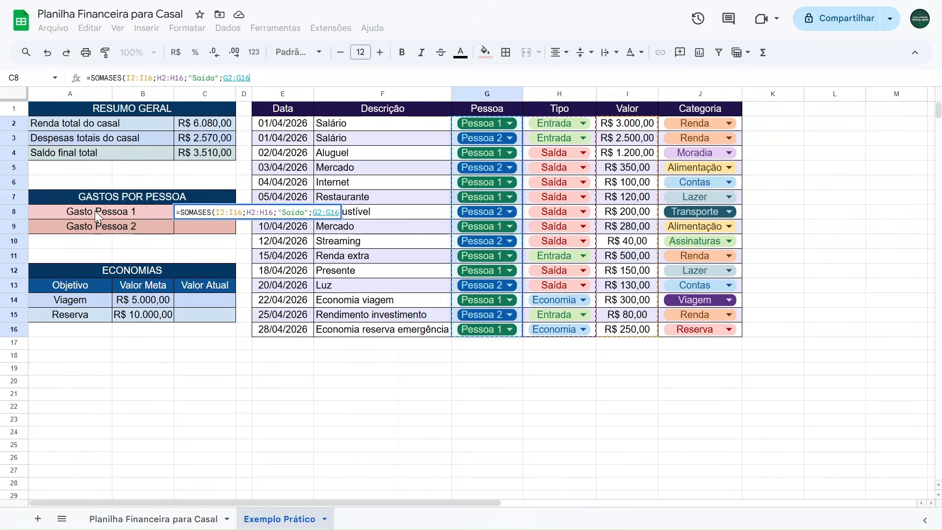
text(;)
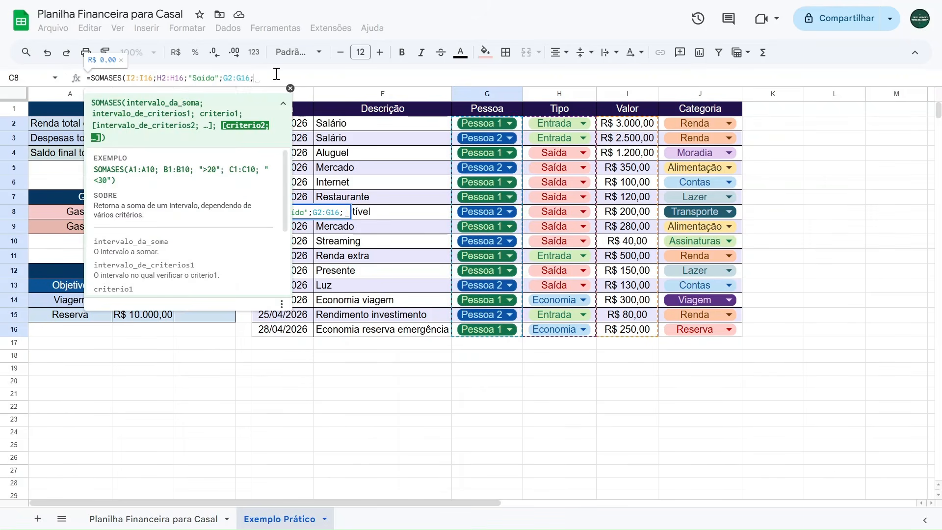
text(")
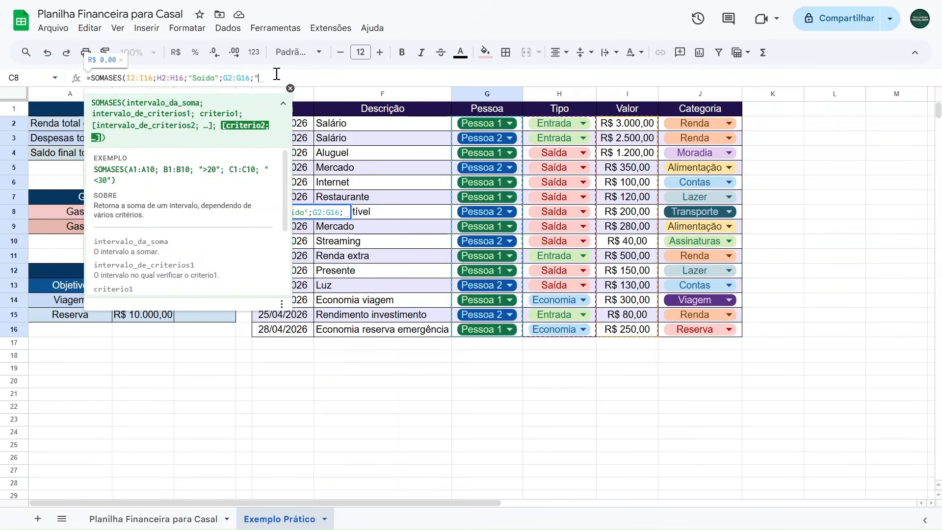
text(Pessoa 1"))
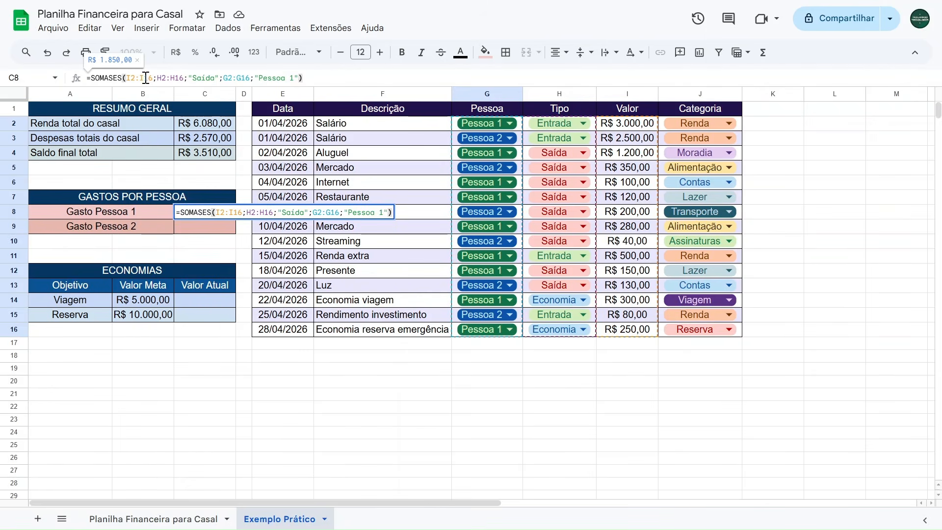
Review the formula's ranges and criteria, confirm it, and decline the suggested autofill for Gasto Pessoa 2.
drag(157, 78, 222, 79)
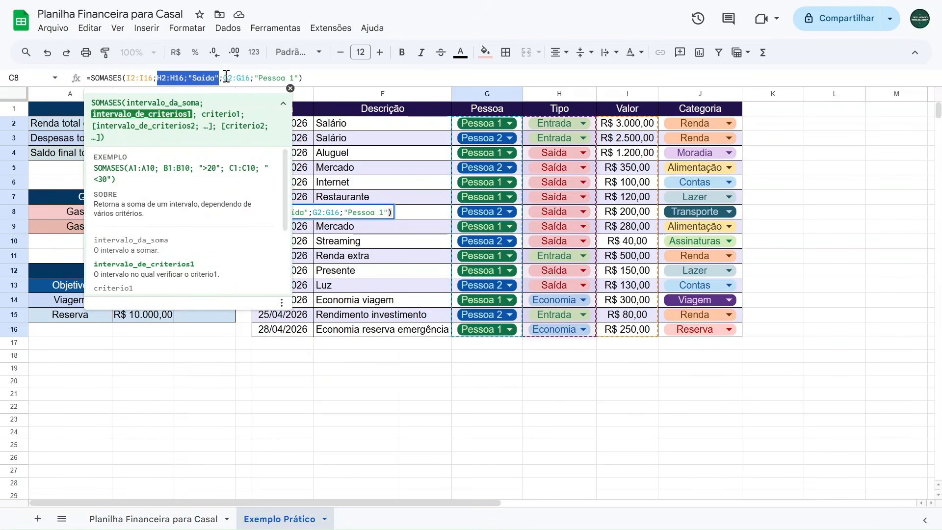
drag(223, 78, 298, 78)
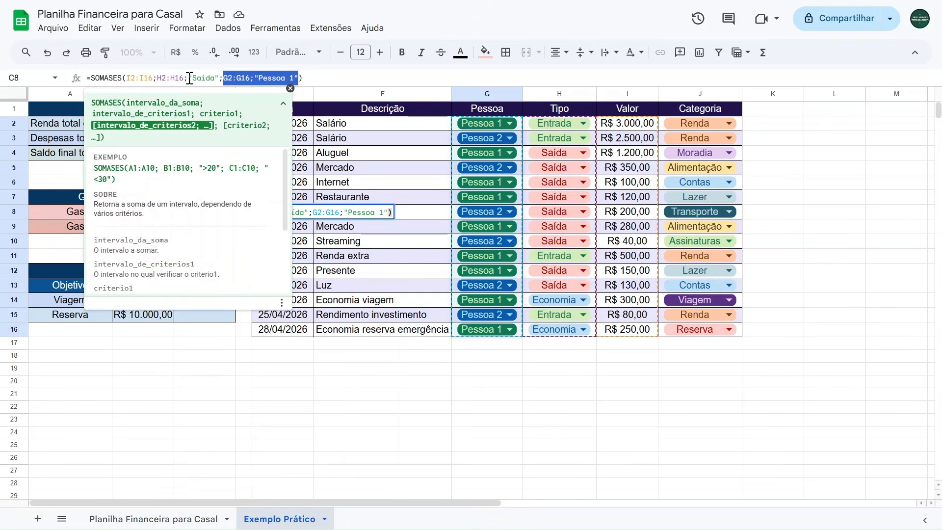
drag(153, 78, 126, 78)
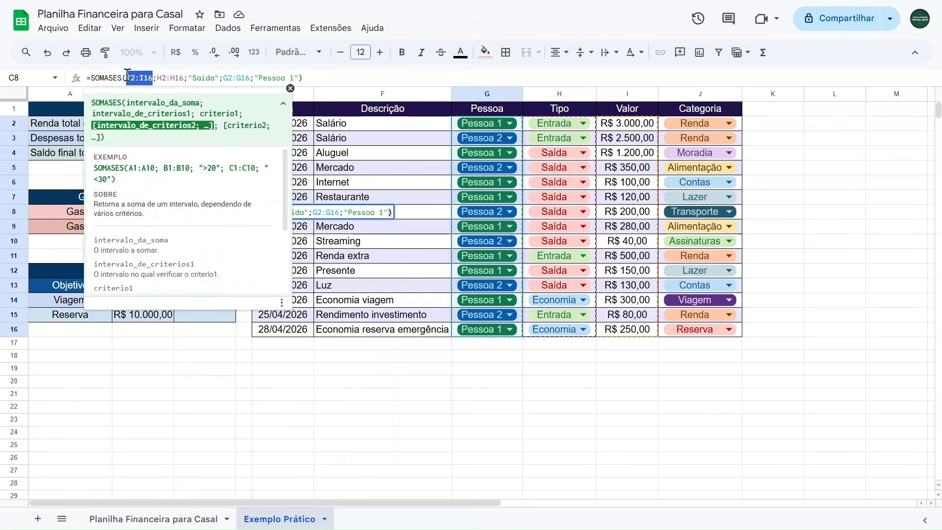
click(326, 77)
key(Return)
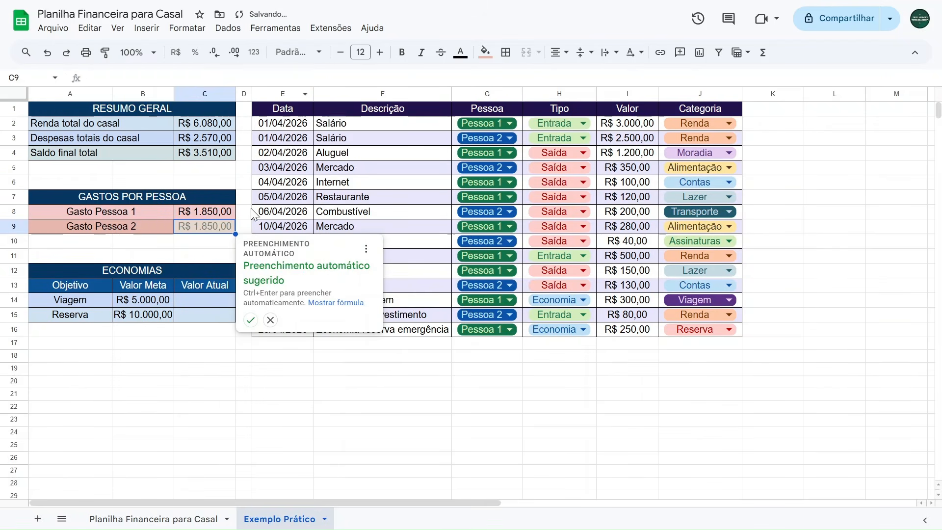
click(269, 320)
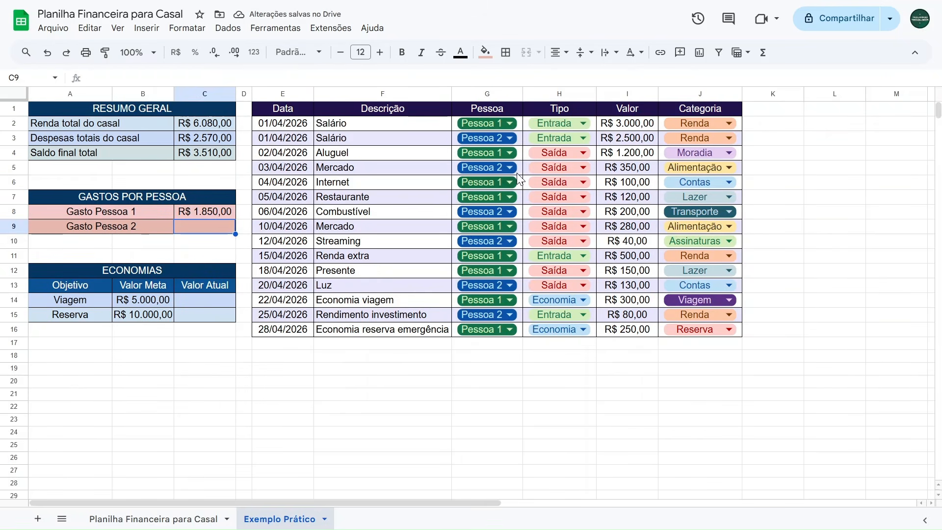
Check the Pessoa 1 expense total against Pessoa 1's Saída amounts in the Valor column.
click(615, 153)
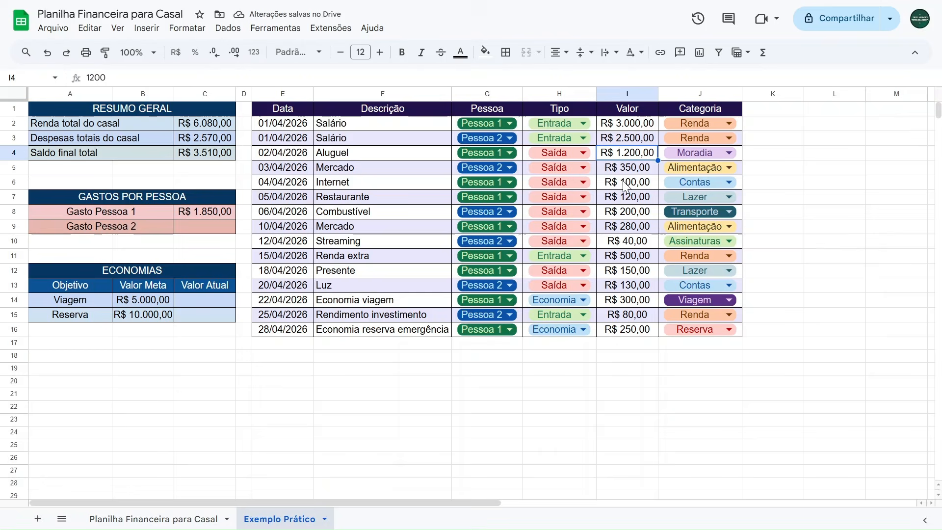
ctrl+click(625, 182)
shift+click(626, 202)
ctrl+click(622, 227)
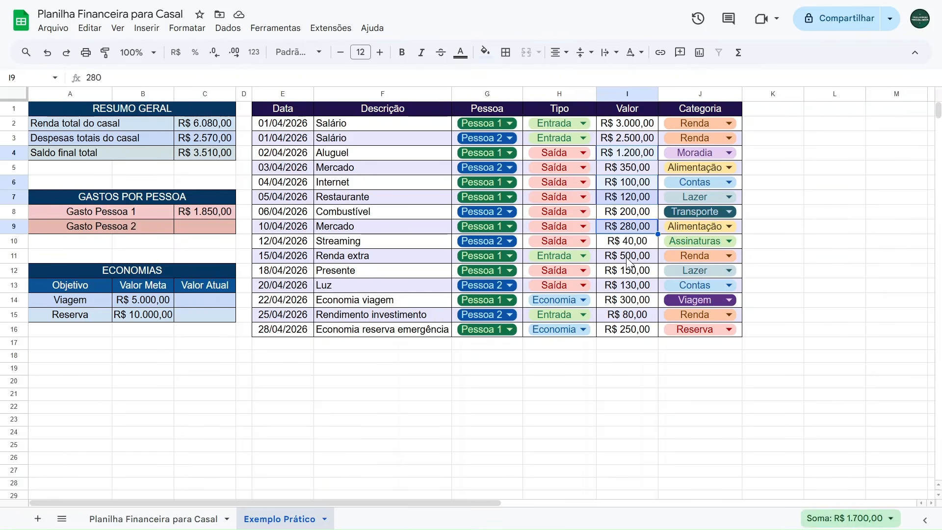
ctrl+click(622, 270)
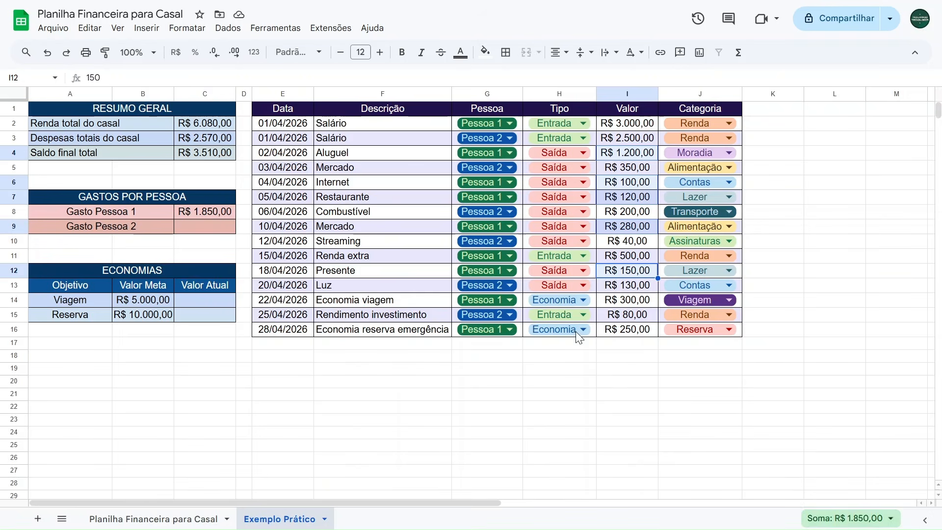
Switch the Combustível row's Pessoa to Pessoa 1, then undo the change.
click(482, 211)
click(476, 230)
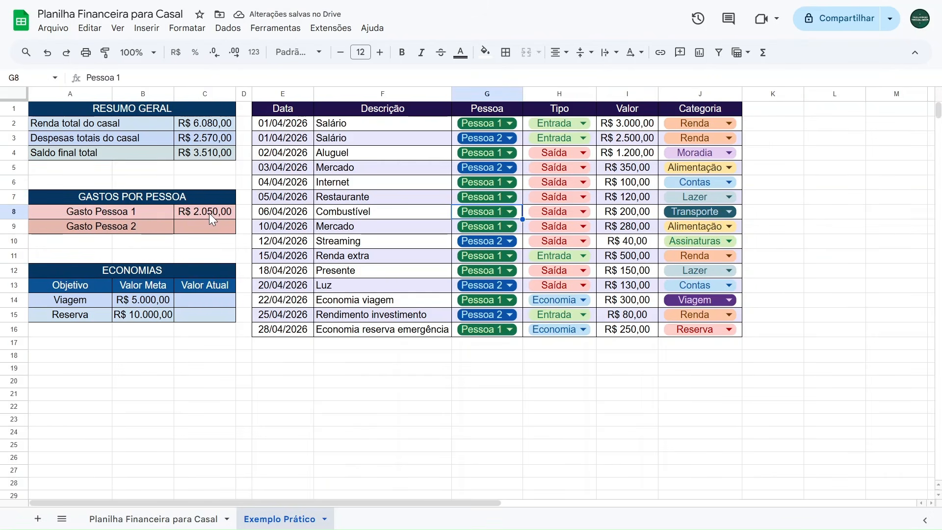
key(ctrl+z)
click(202, 216)
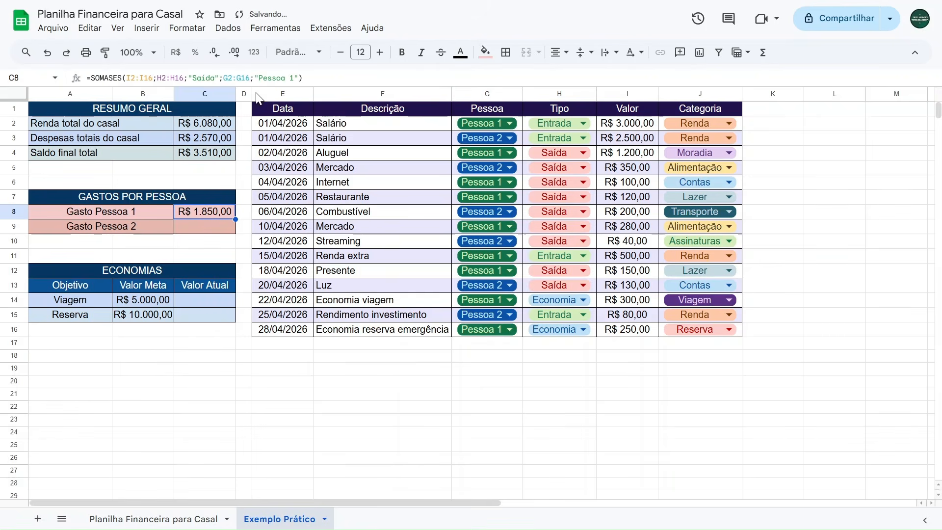
Start a SOMASES formula in the Gasto Pessoa 2 cell with I2:I16 as the sum range.
drag(329, 79, 4, 75)
click(188, 229)
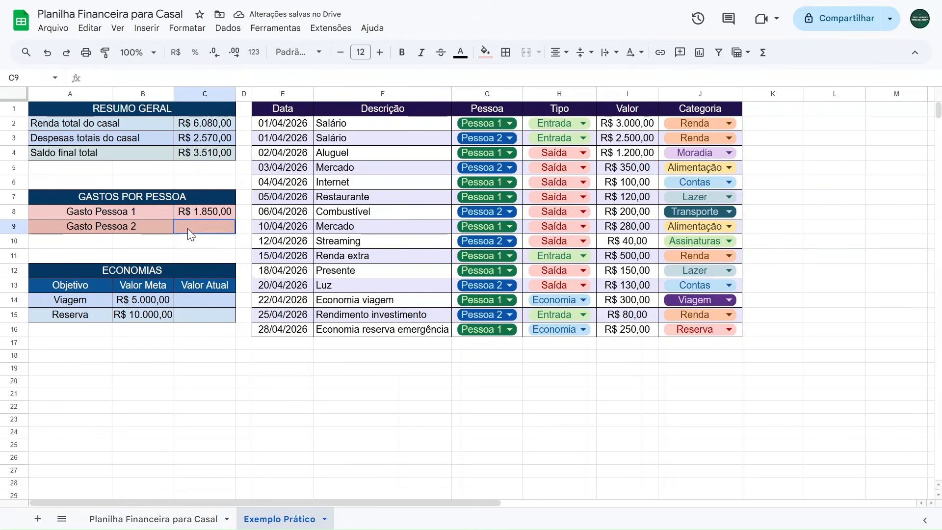
text(=somases)
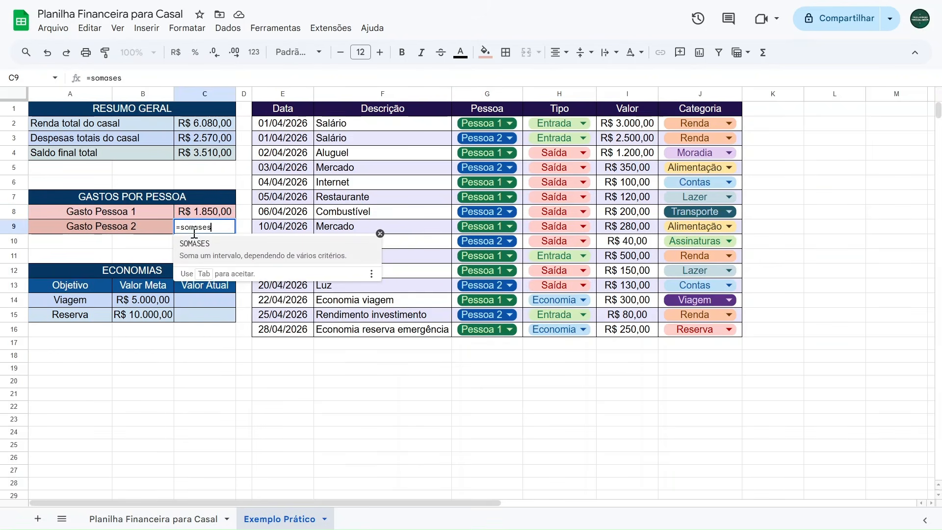
click(205, 256)
drag(623, 125, 622, 329)
text(;)
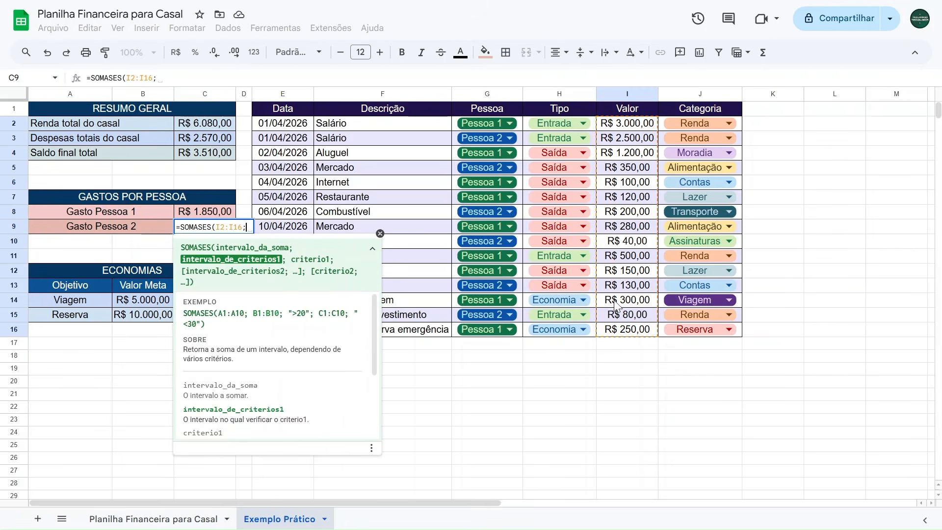
Add H2:H16 as the first criteria range with criterion "Saída" to the Gasto Pessoa 2 formula.
drag(594, 128, 586, 337)
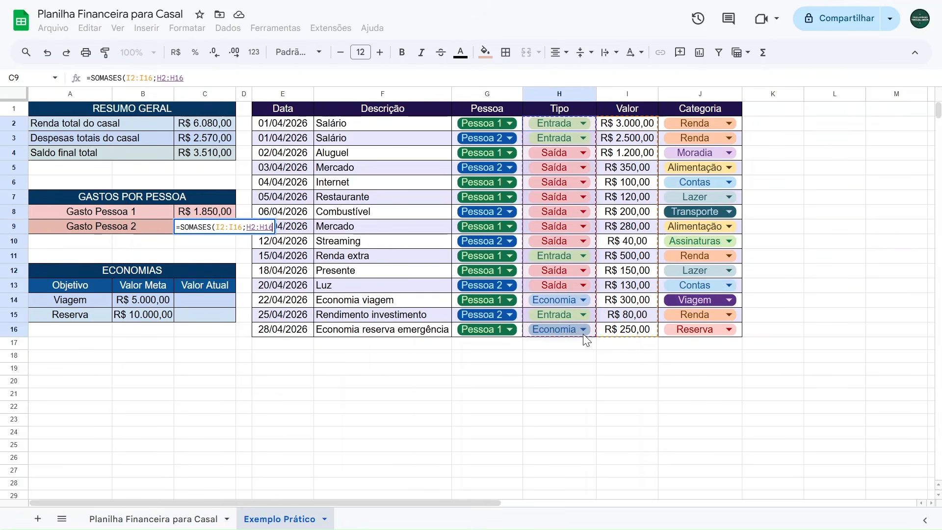
text(;"Saíd)
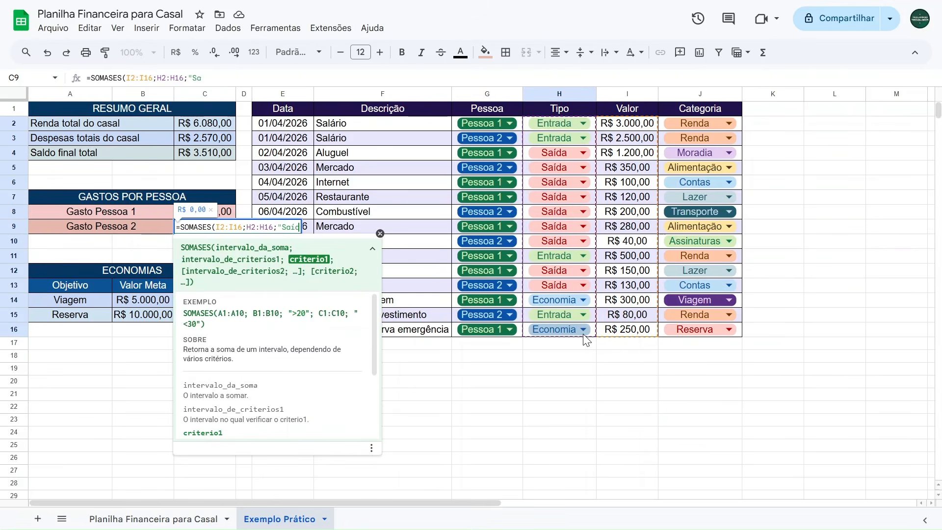
text(a";)
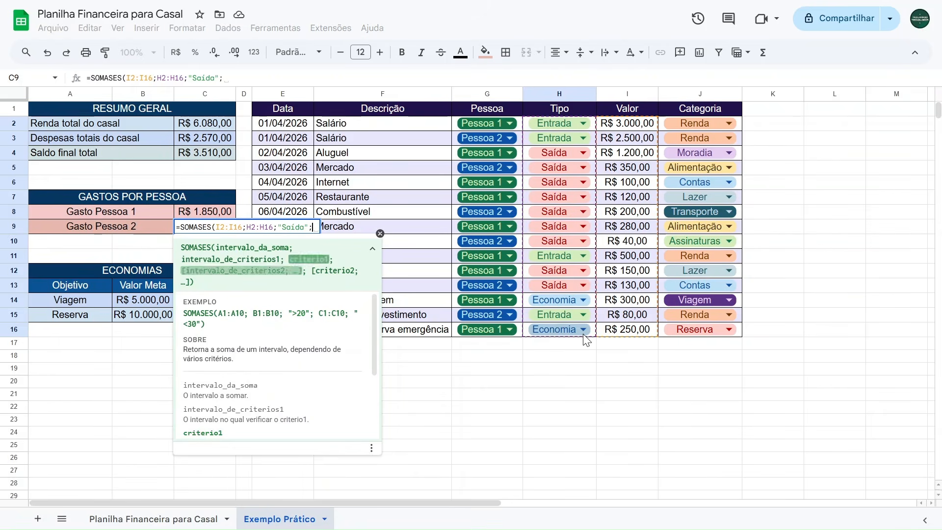
Add criteria range G2:G16 with criterion "Pessoa 2", close the formula and confirm it.
drag(519, 125, 512, 334)
text(;"P)
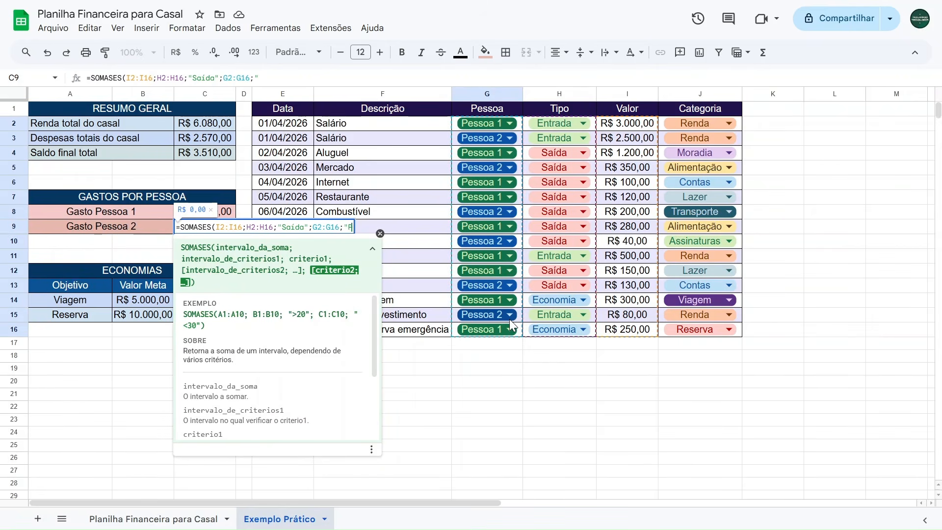
text(essoa 2"))
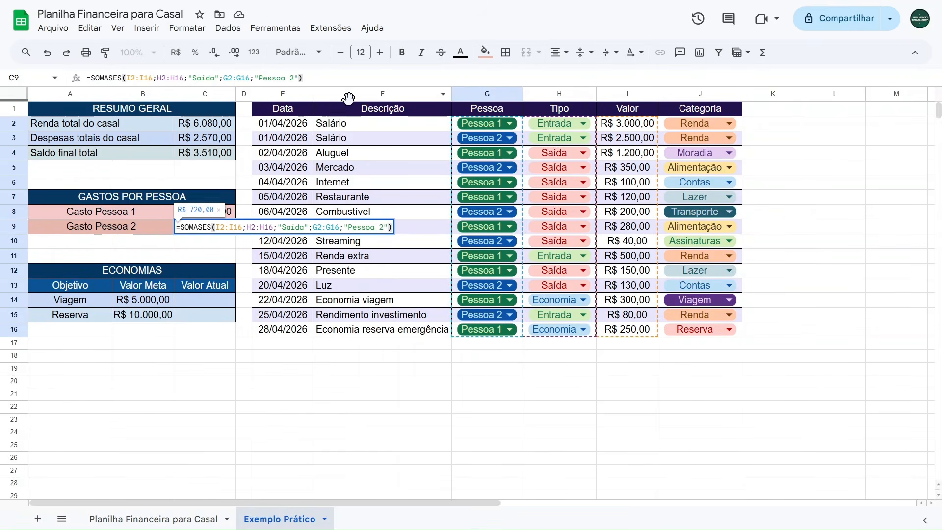
click(222, 242)
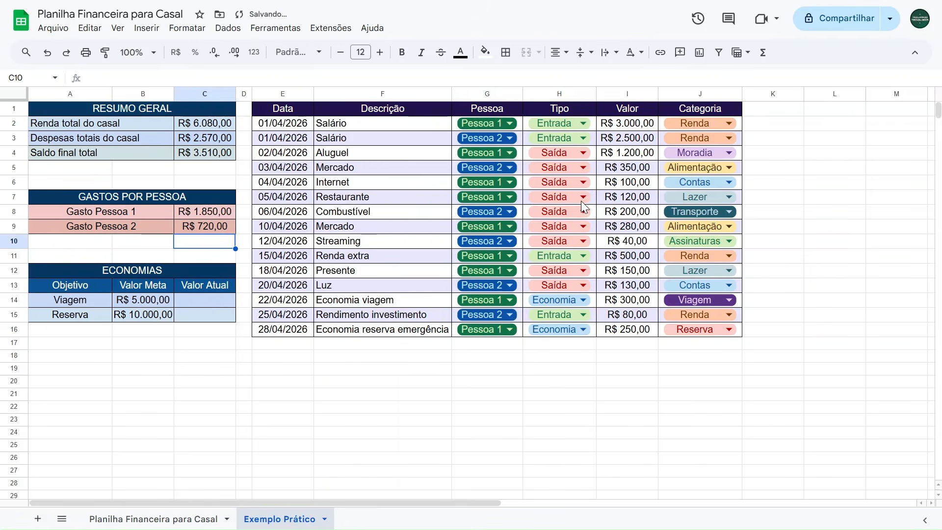
Check the Gasto Pessoa 2 total against Pessoa 2's Saída amounts in the Valor column.
click(633, 168)
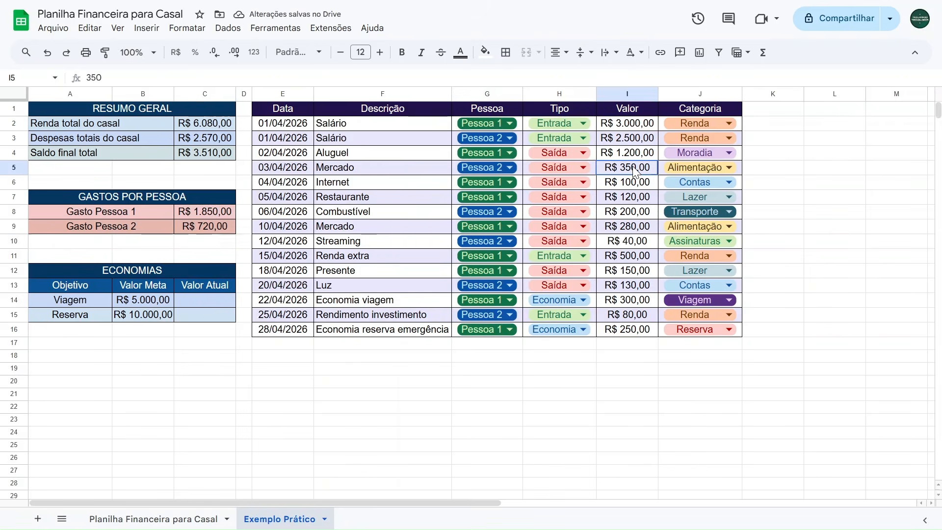
ctrl+click(625, 212)
ctrl+click(621, 241)
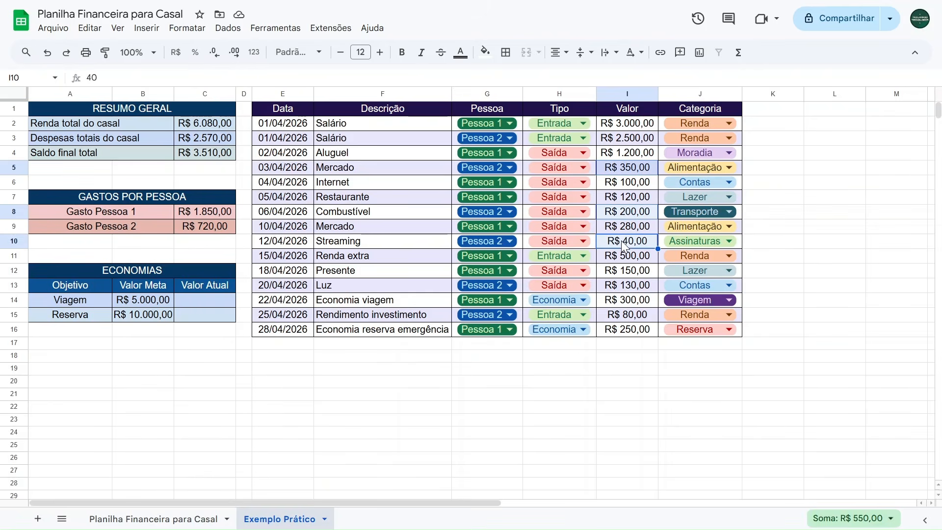
ctrl+click(622, 285)
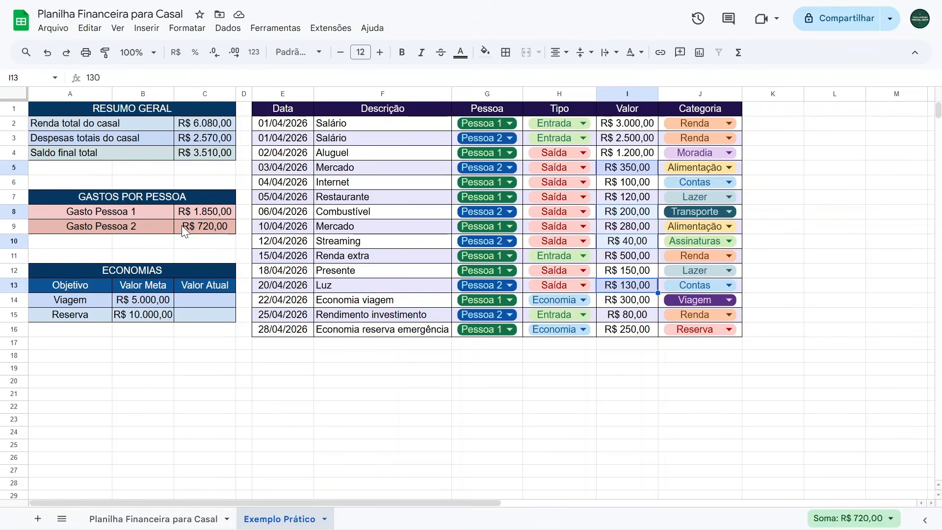
Test the formulas by setting the Luz value to 330 and the 10/04 Mercado person to Pessoa 2, then revert.
click(583, 386)
click(617, 289)
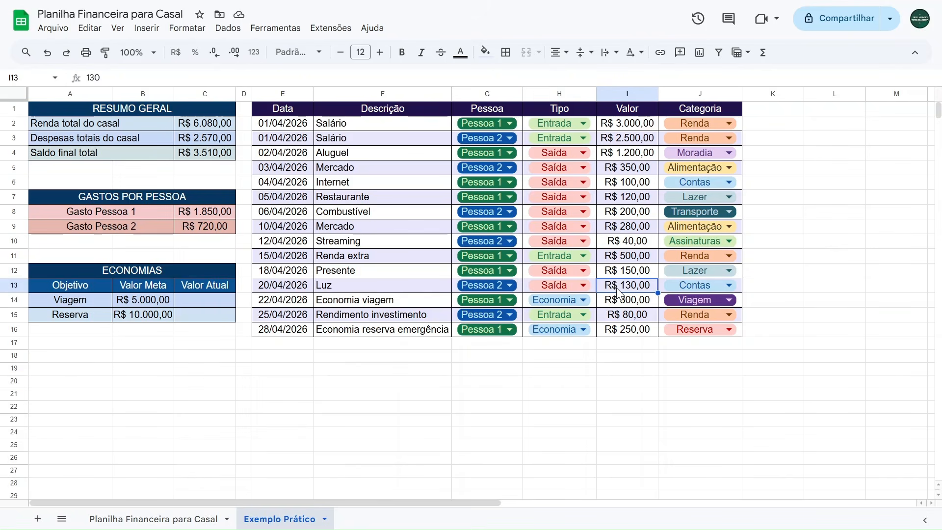
text(330)
key(Return)
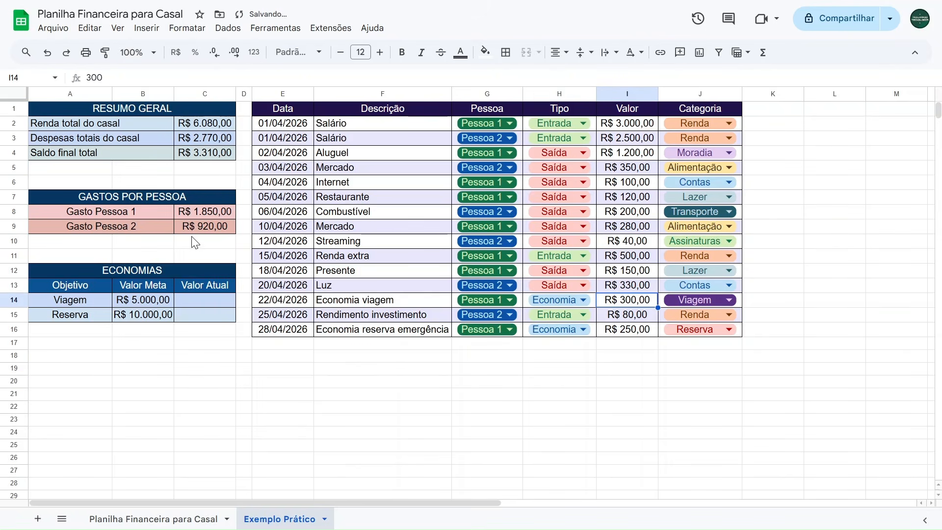
key(ctrl+z)
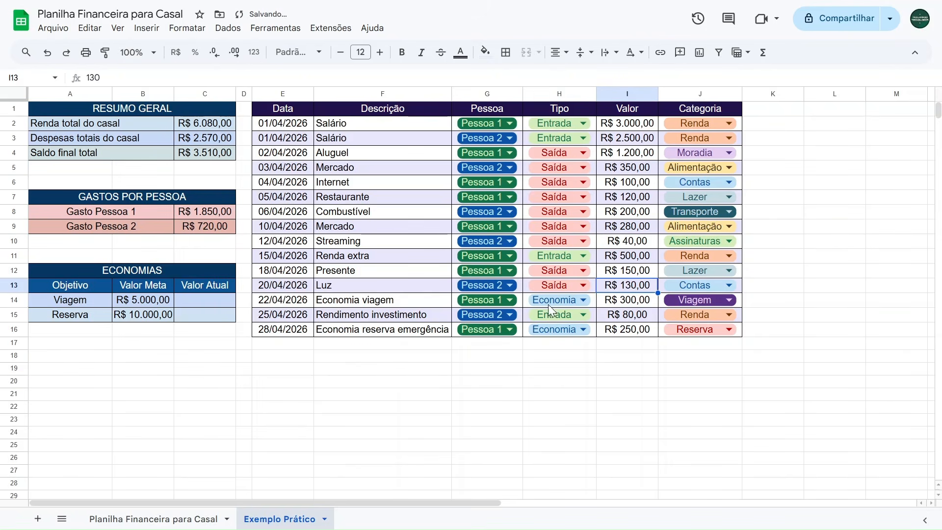
click(497, 225)
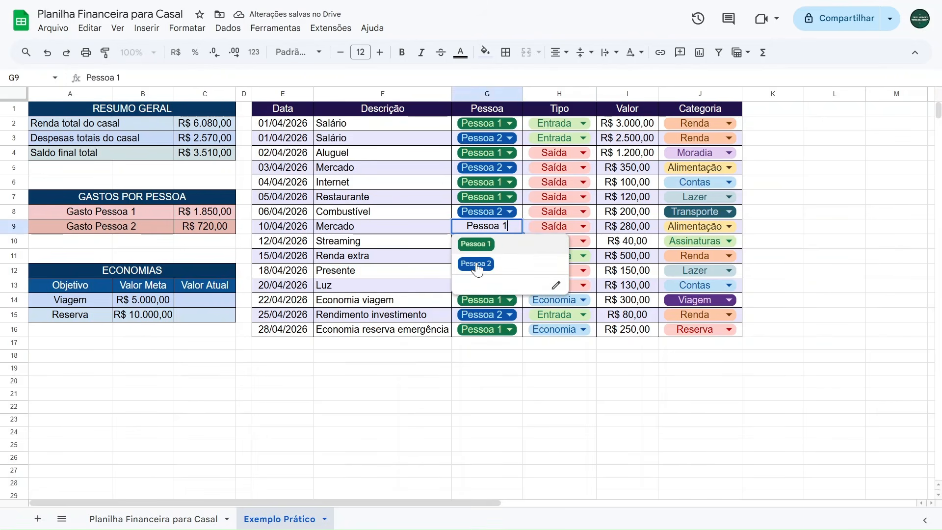
click(475, 265)
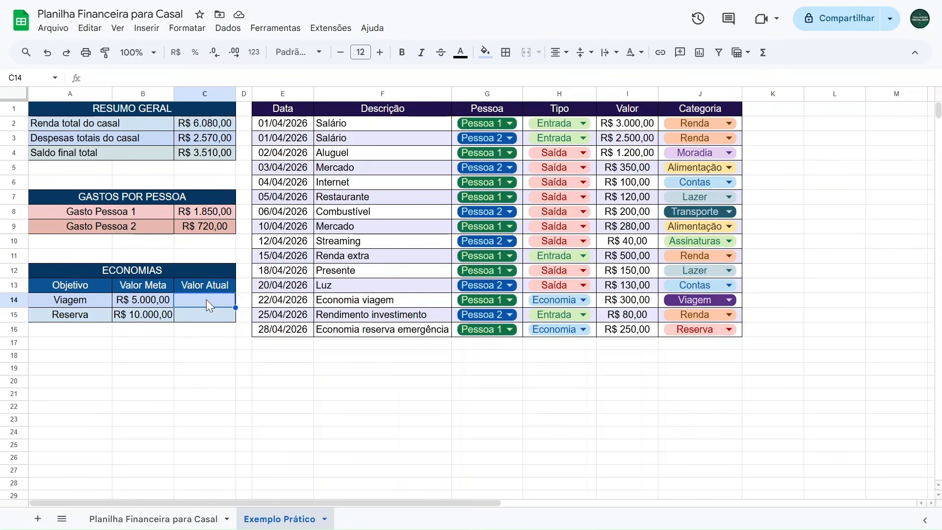
Examine the Valor Atual cells and the Tipo, Categoria and Valor column ranges for the savings formulas.
click(192, 314)
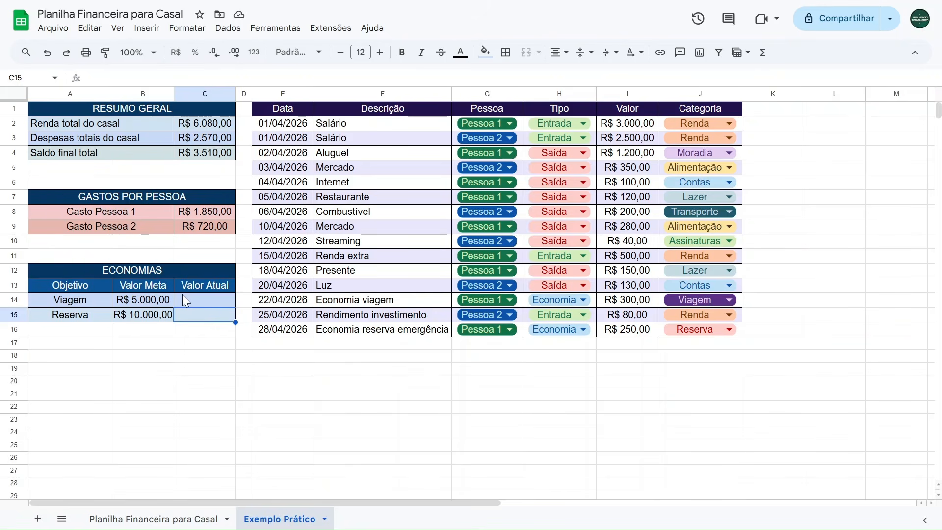
click(184, 298)
click(184, 313)
drag(575, 128, 585, 332)
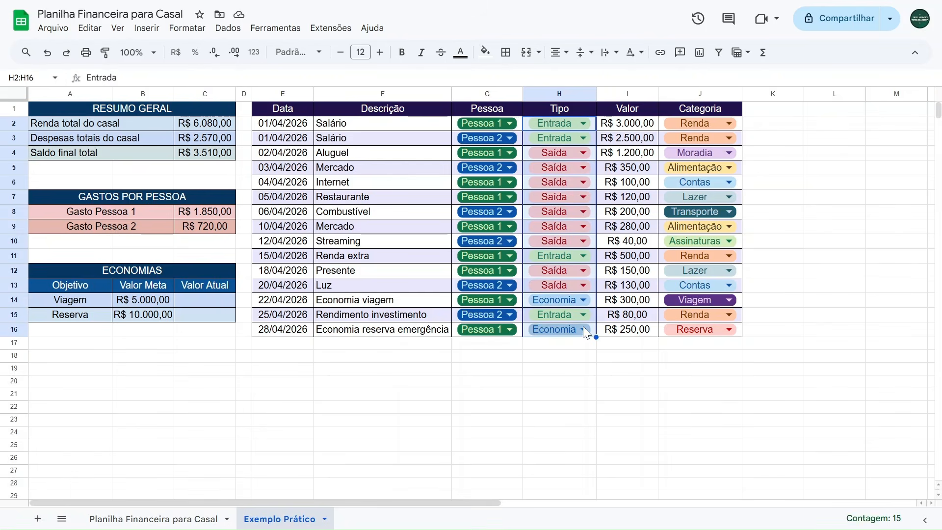
drag(736, 124, 711, 329)
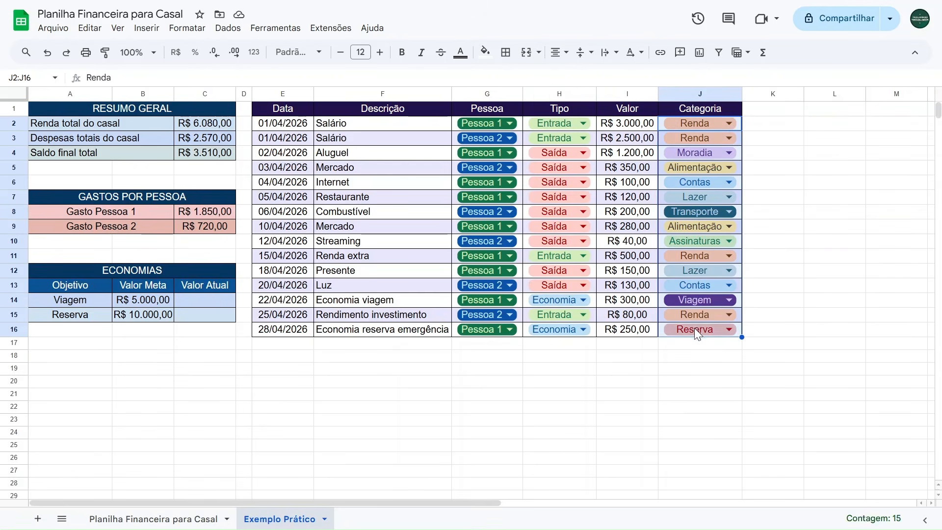
click(633, 126)
drag(633, 127, 630, 334)
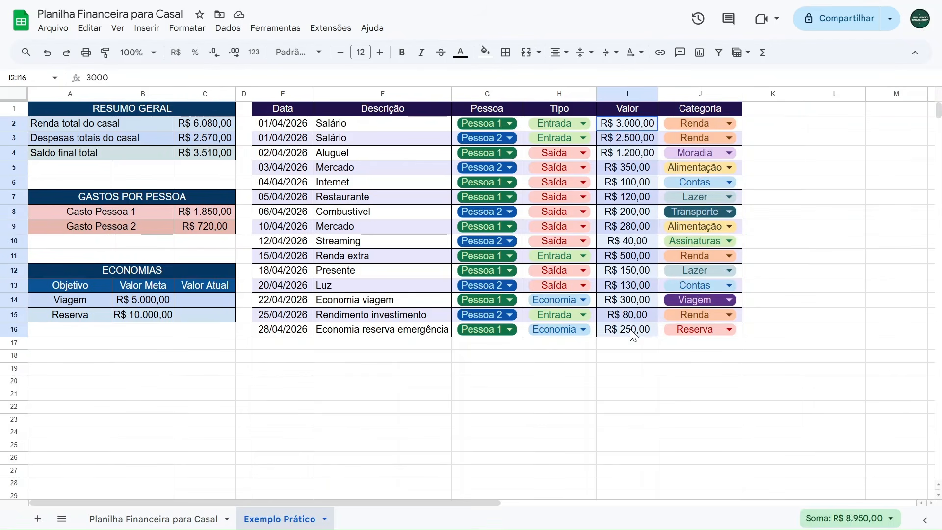
Start a SOMASES formula in the Viagem Valor Atual cell with I2:I16 as the sum range.
click(190, 299)
text(=somases)
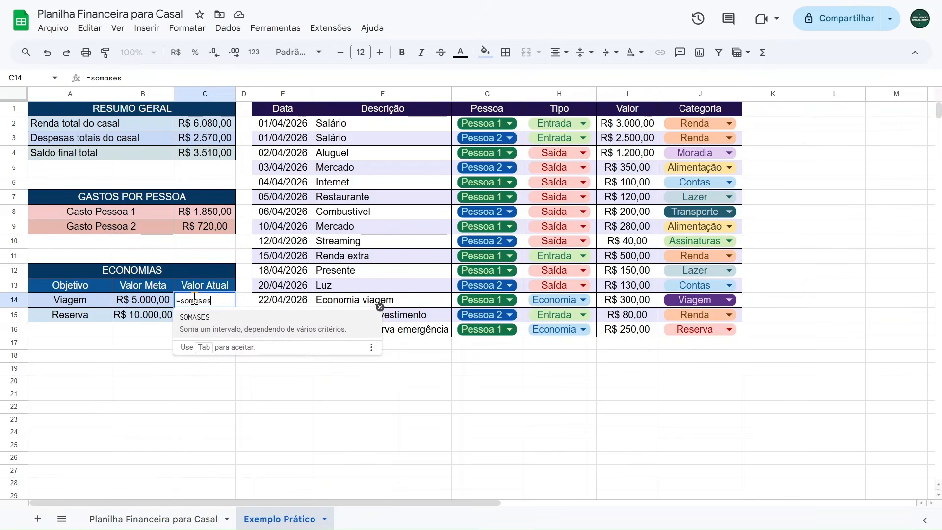
click(207, 328)
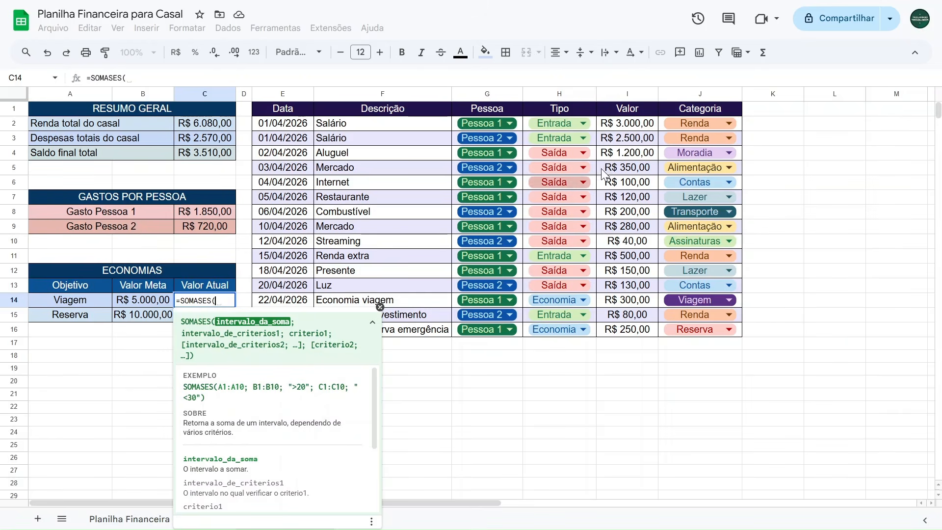
drag(640, 129, 630, 335)
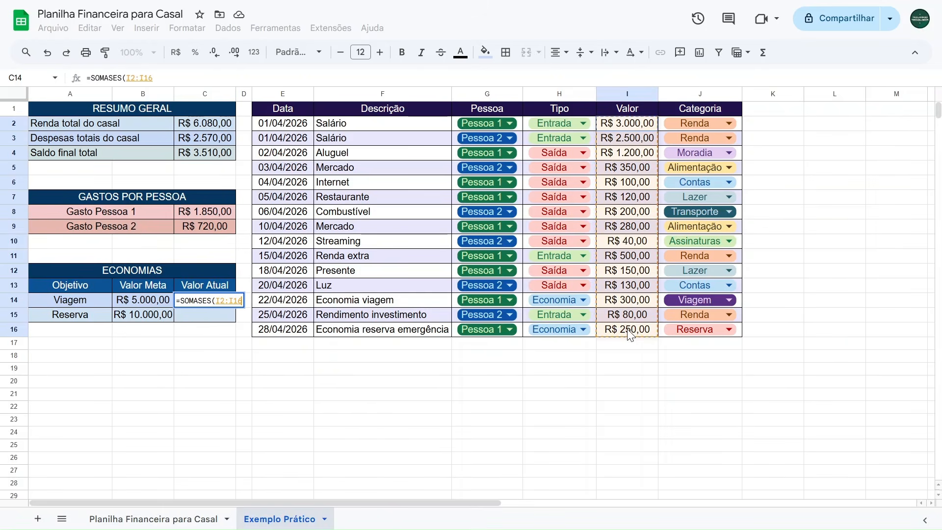
text(;)
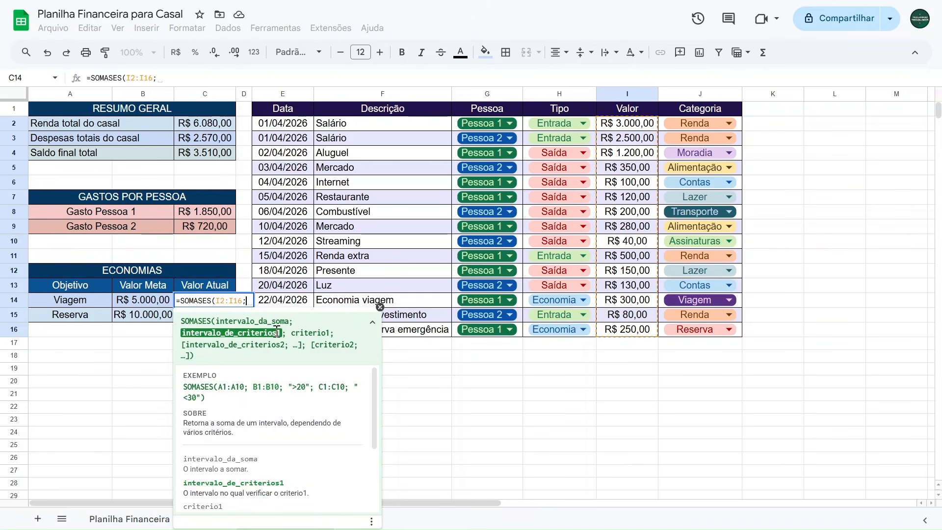
Add criteria range H2:H16 with criterion "Economia" to the Viagem formula.
drag(594, 125, 590, 329)
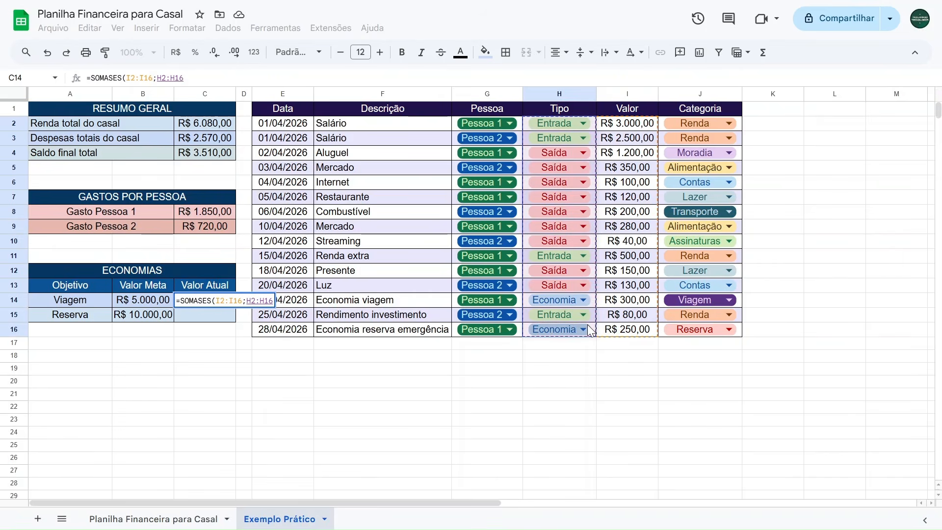
text(;)
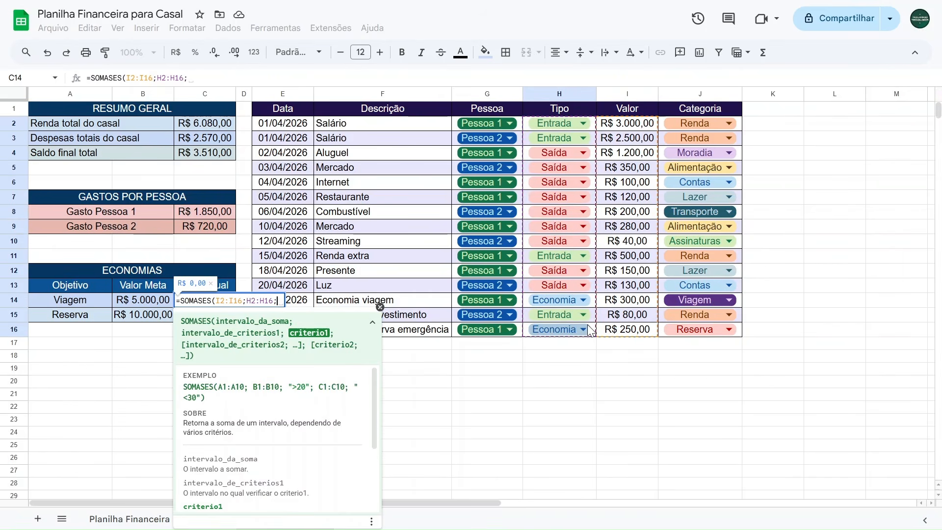
text("")
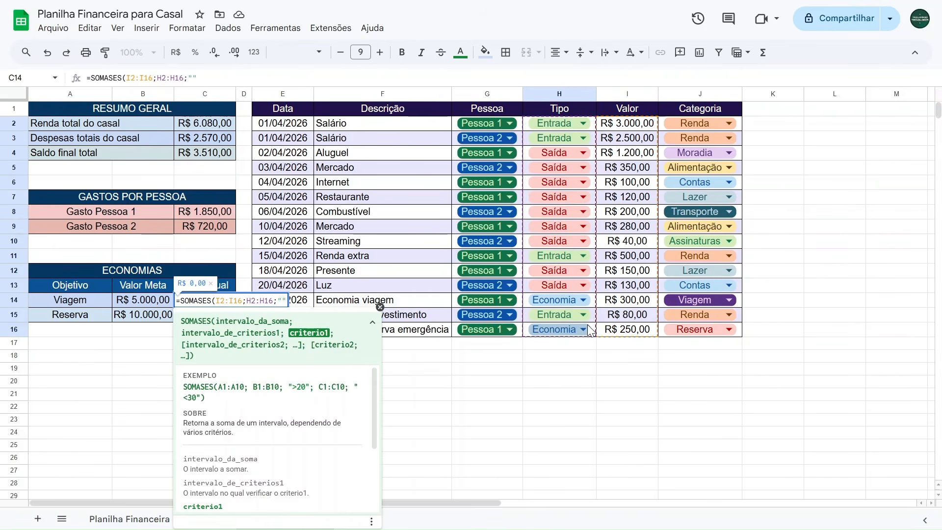
text(Economia)
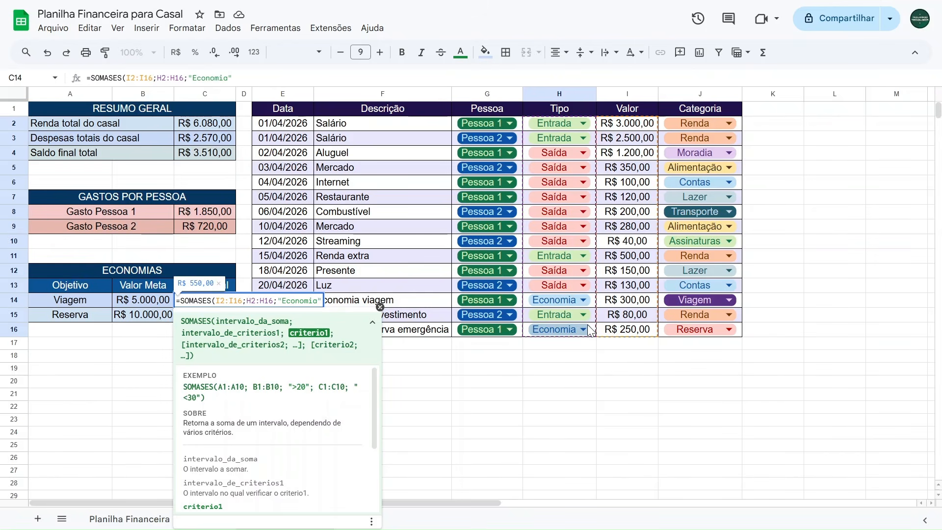
text(;)
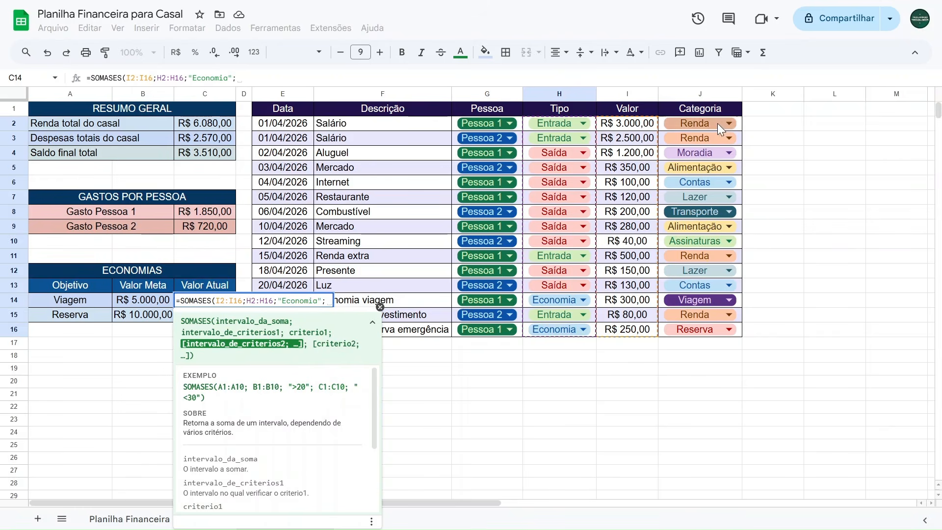
Add criteria range J2:J16 with criterion "Viagem", close and confirm the formula, and compare it with the Economia viagem amount.
drag(741, 124, 724, 324)
text(;)
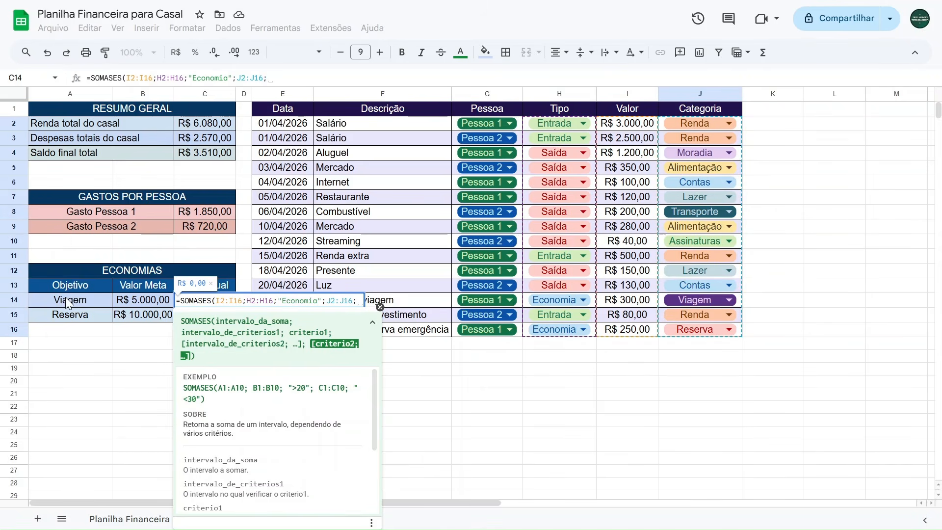
text("Viagem")
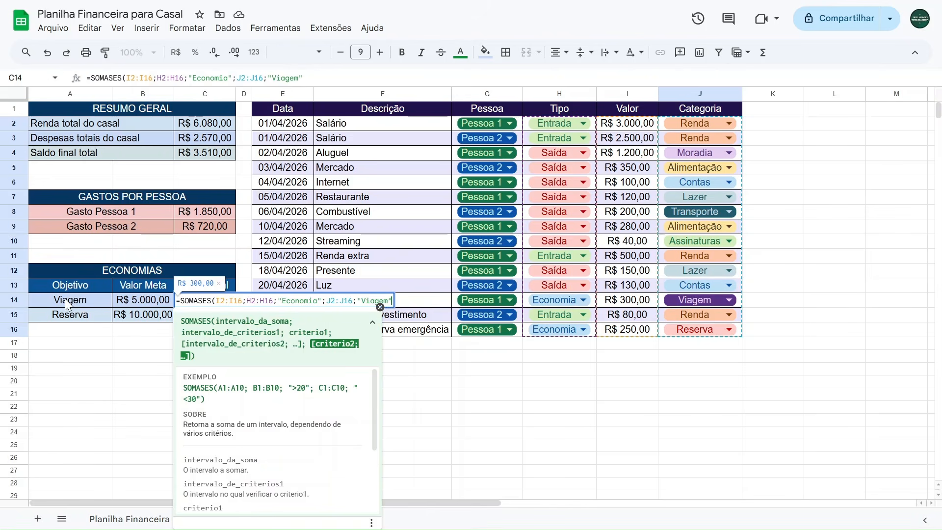
text())
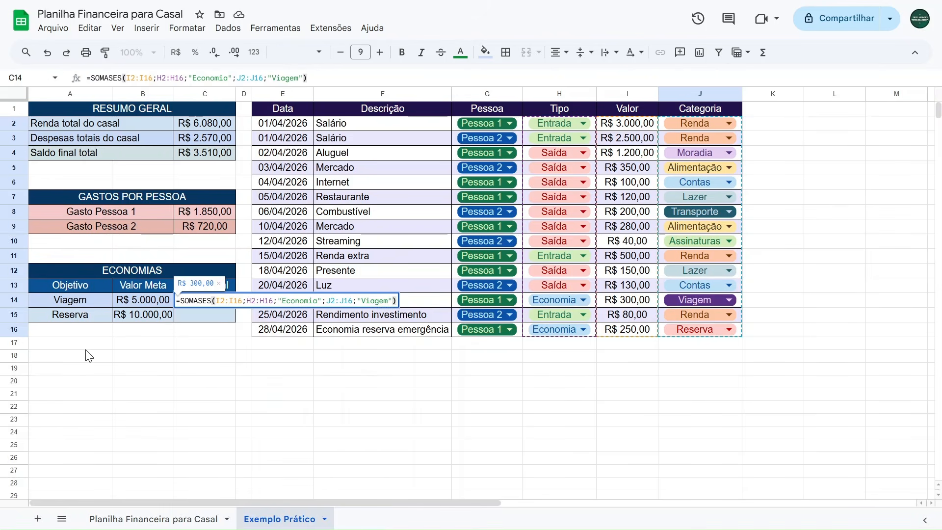
key(Return)
click(271, 410)
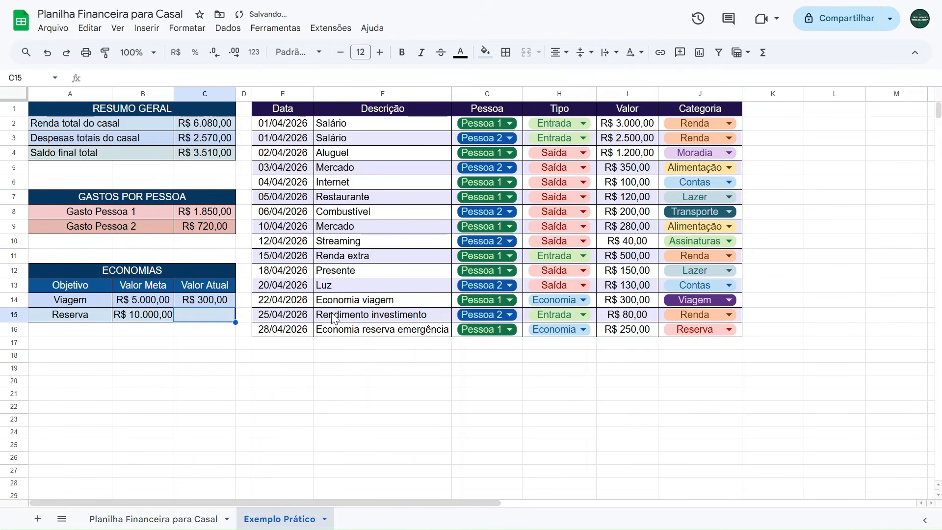
click(624, 301)
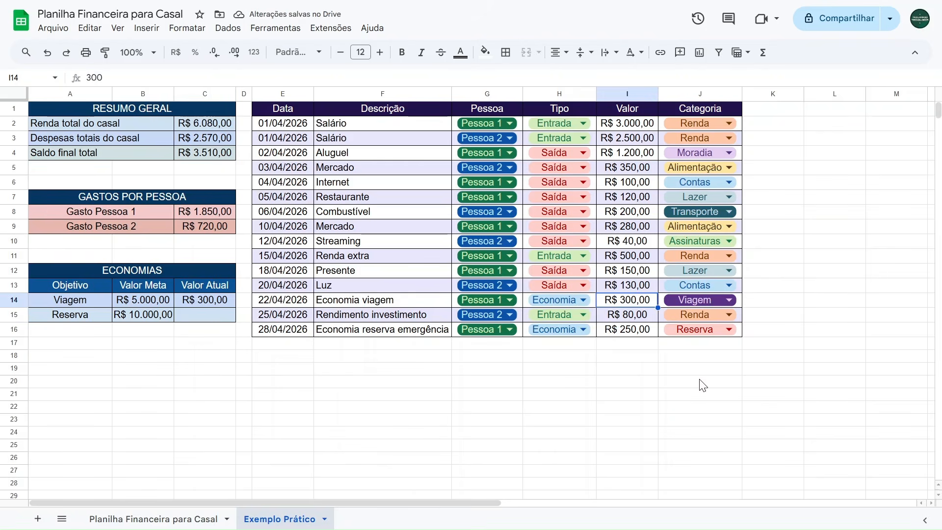
Test the Viagem savings formula by changing the Economia viagem value to 500, then undo the change.
text(500)
key(Return)
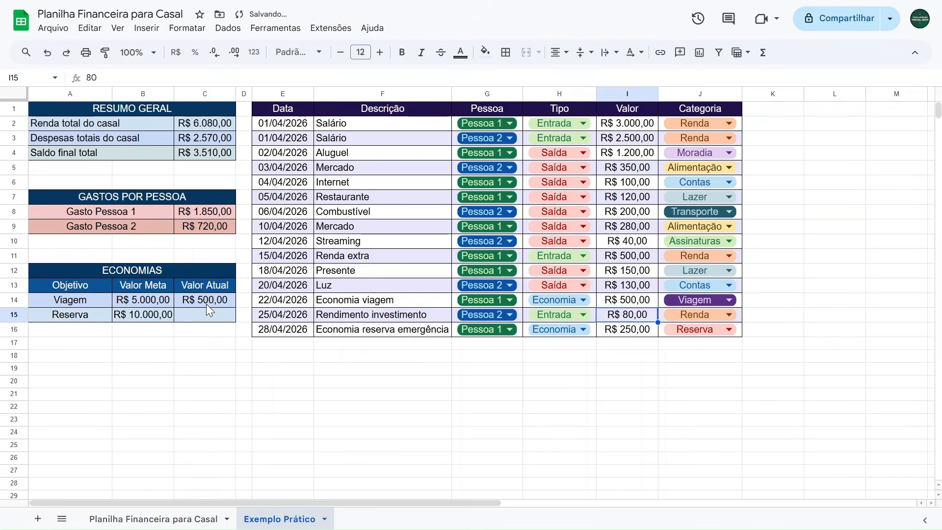
key(ctrl+z)
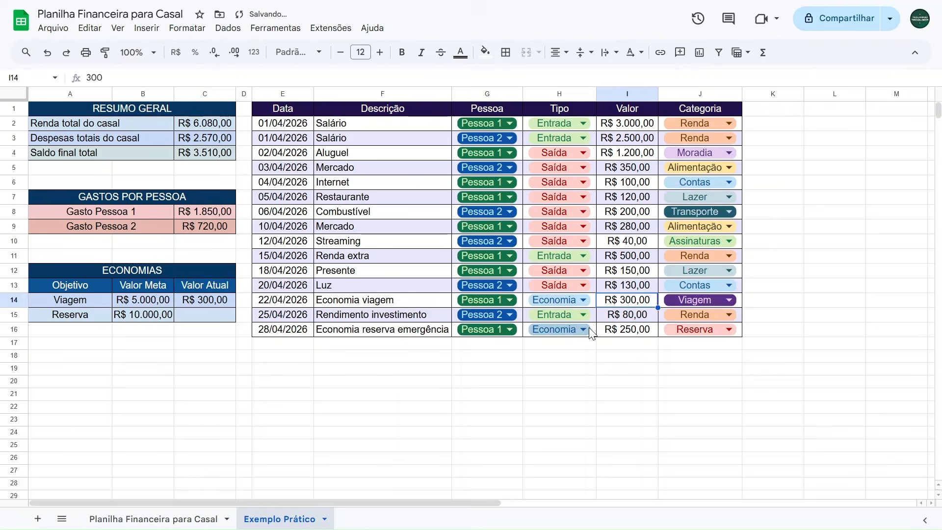
Test the formula by switching the emergency-reserve entry's category to Viagem, then undo it.
click(670, 328)
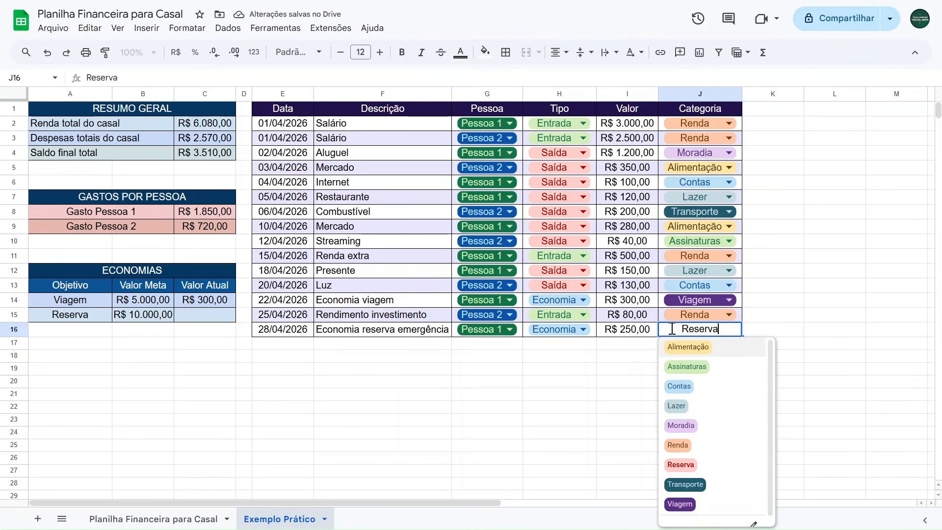
click(679, 505)
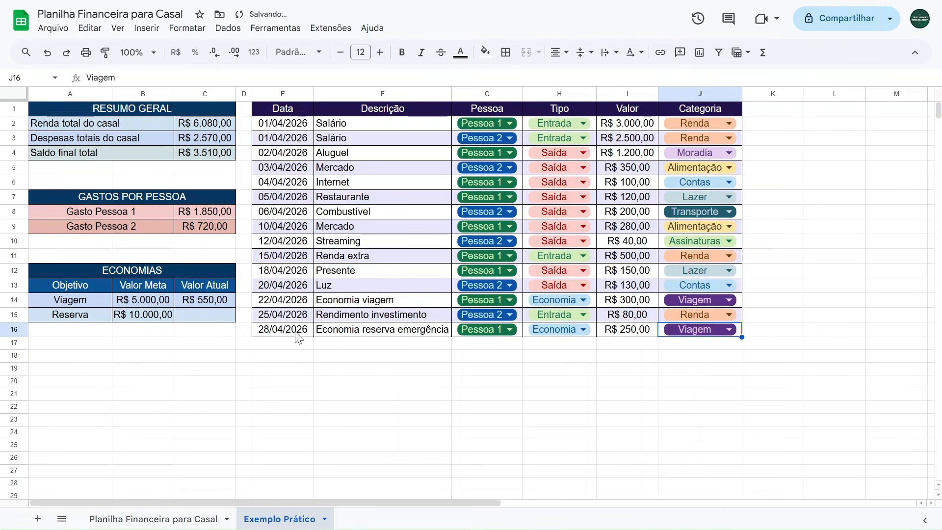
key(ctrl+z)
Start a SOMASES formula in the Reserva Valor Atual cell with I2:I16 as the sum range.
click(202, 302)
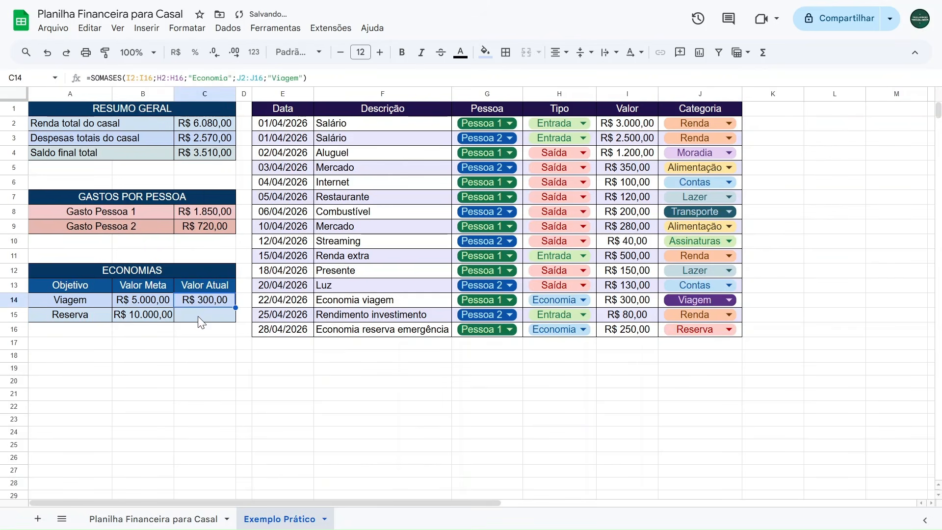
drag(348, 79, 10, 86)
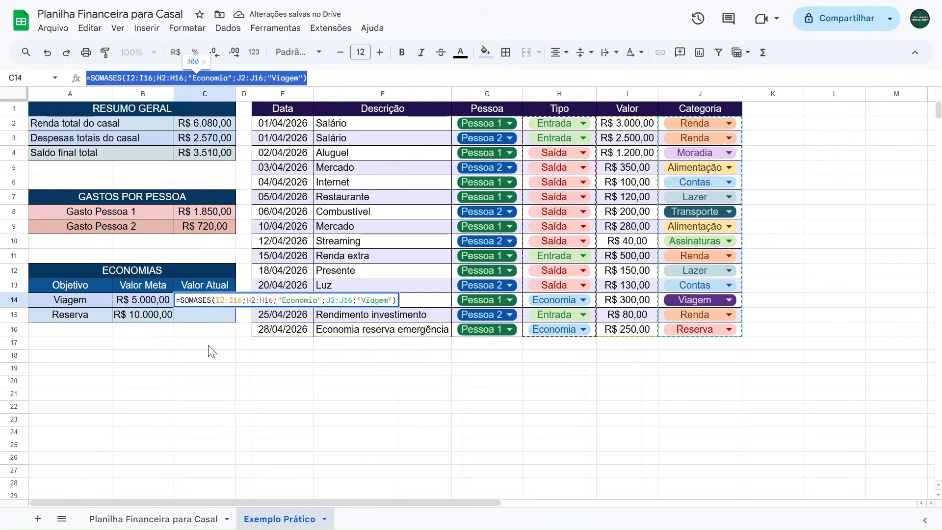
click(193, 311)
text(=somases)
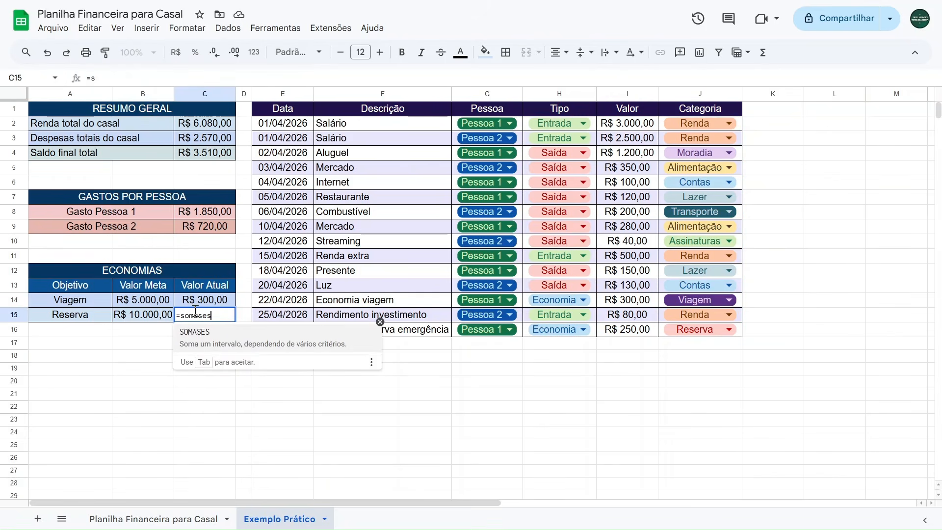
click(234, 337)
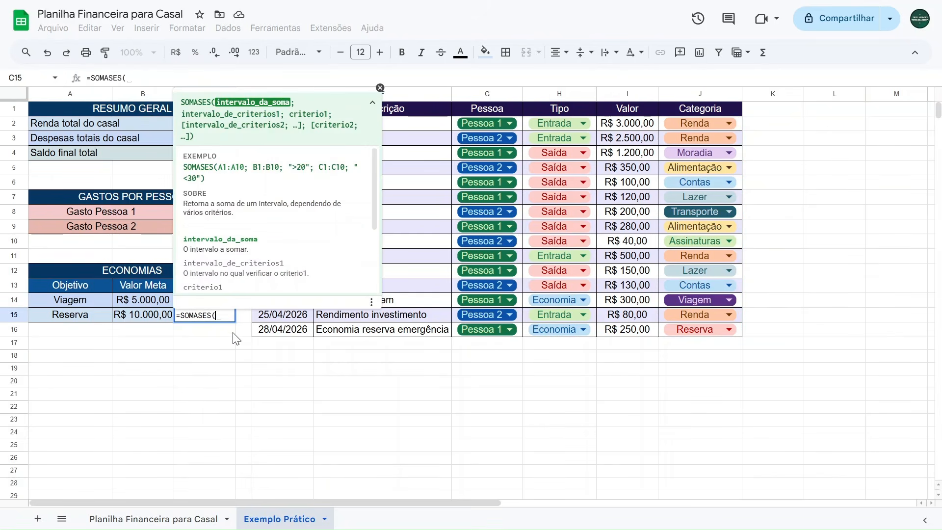
drag(627, 123, 627, 330)
text(;)
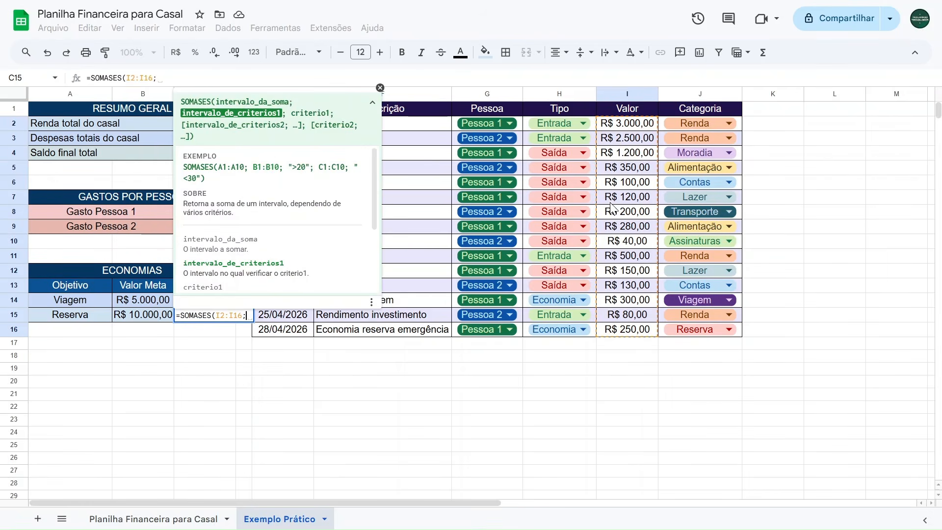
Add criteria range H2:H16 with criterion "Economia" to the Reserva formula.
drag(593, 122, 586, 331)
text(;"Economia)
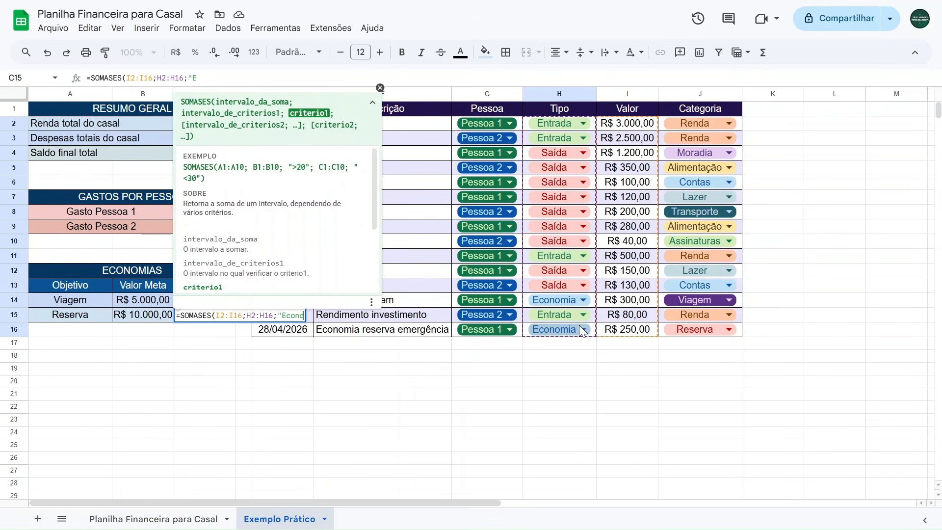
text(";)
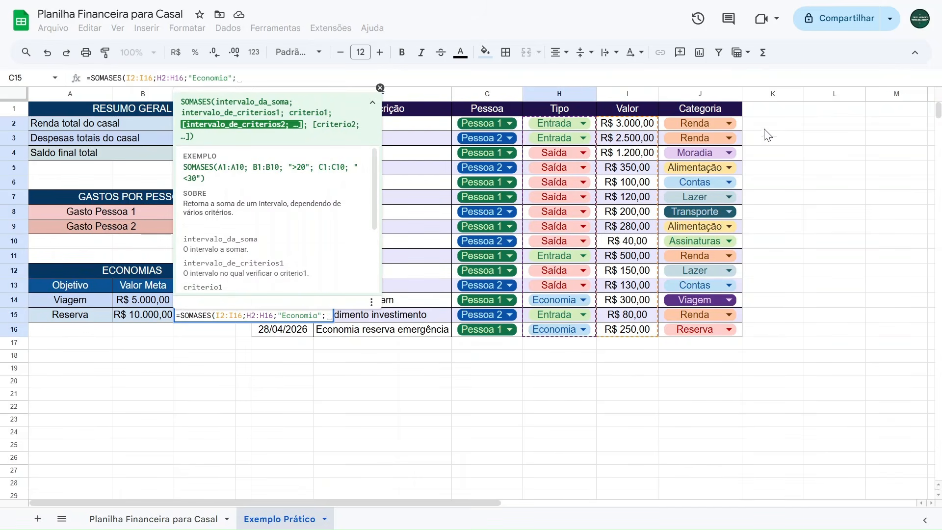
Add criteria range J2:J16 with criterion "Reserva", close the formula and confirm it.
drag(743, 124, 736, 327)
text(;"R)
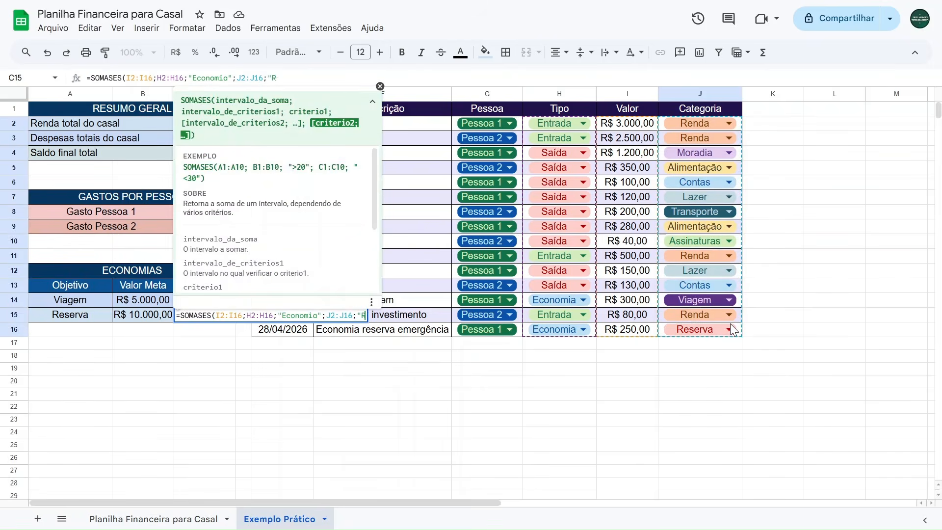
text(eserva"))
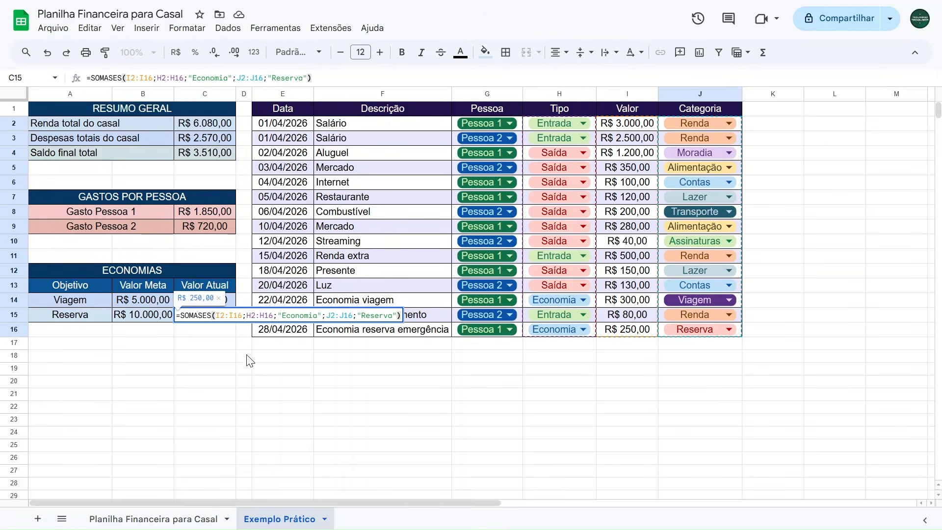
key(Return)
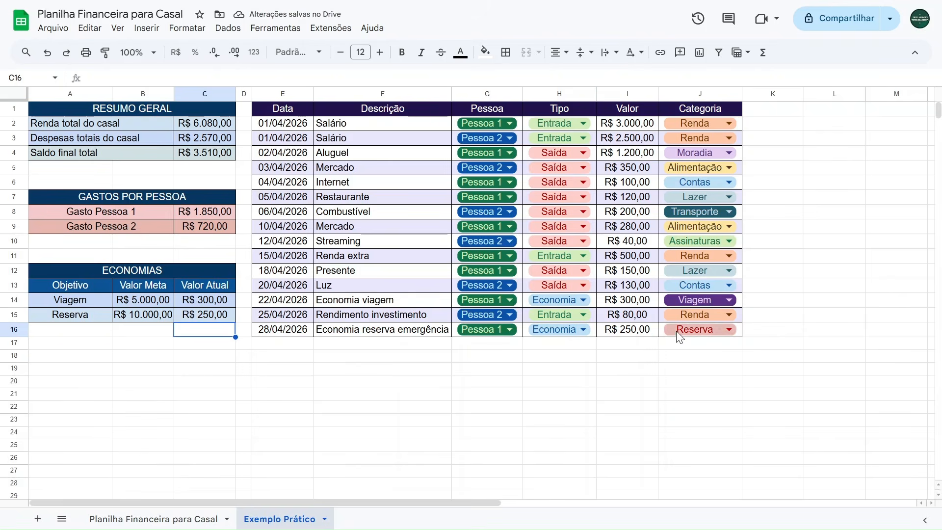
Test the Reserva formula by setting the emergency-reserve value to 500, then undo the change.
click(635, 332)
text(500)
key(Return)
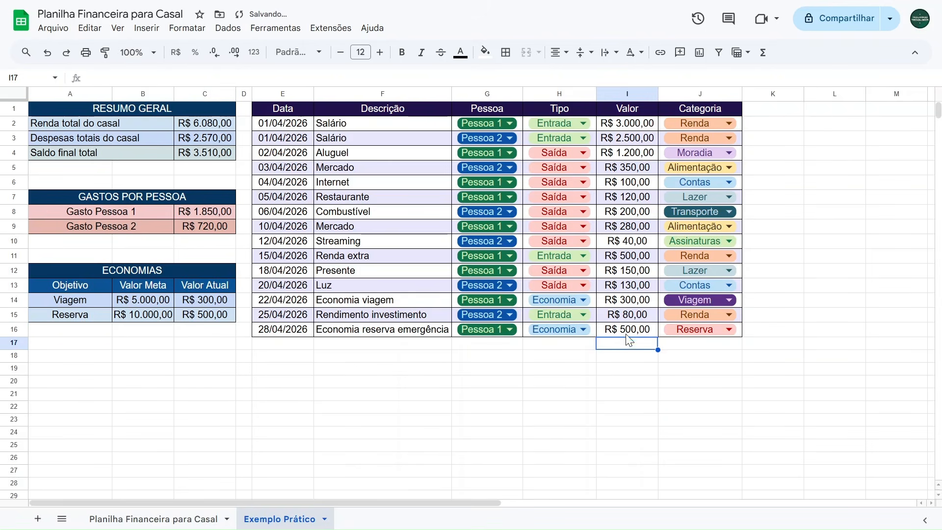
key(ctrl+z)
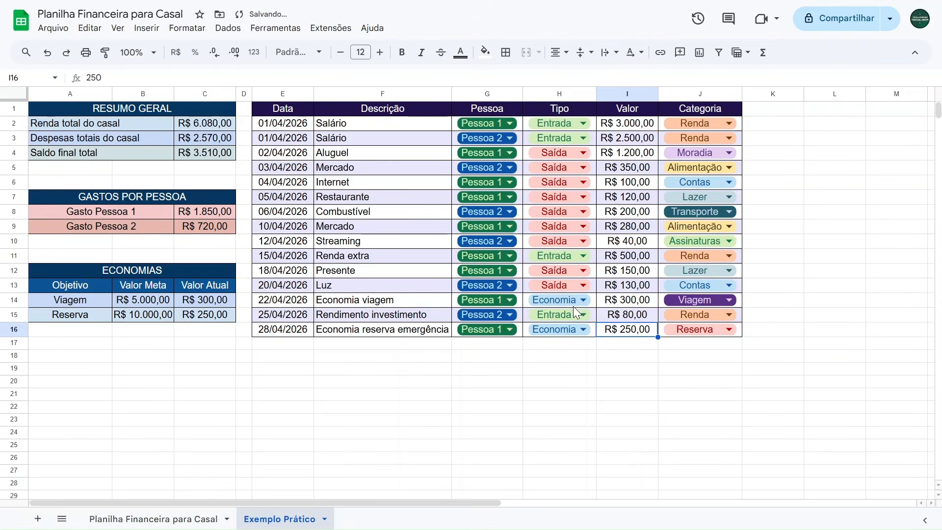
Test the formulas by switching the Economia viagem category to Reserva, then undo it.
click(680, 300)
click(669, 435)
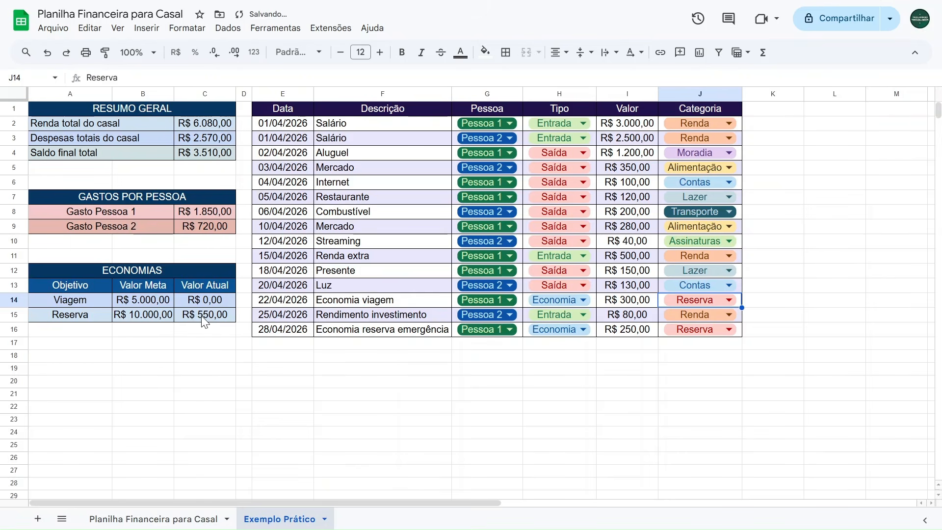
key(ctrl+z)
Review the Renda total and Gasto Pessoa 1 formulas and the first Pessoa entry.
click(191, 121)
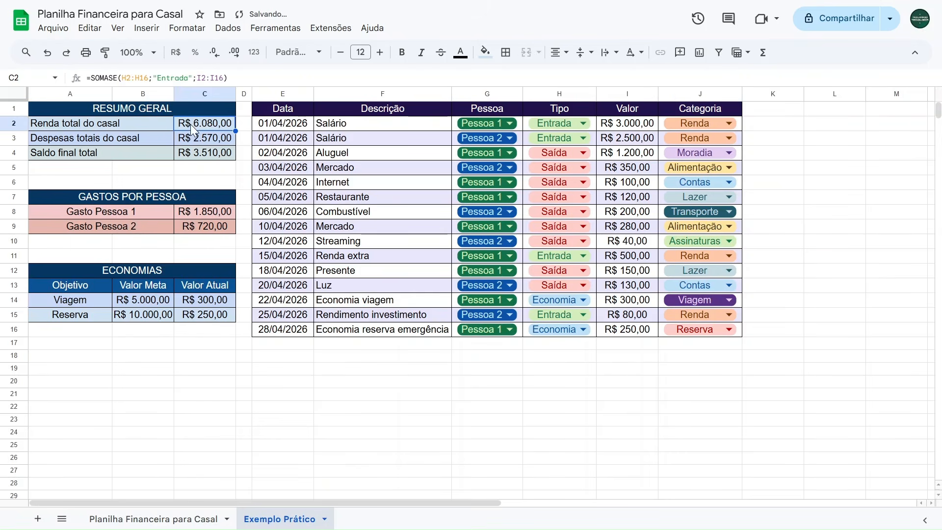
click(195, 214)
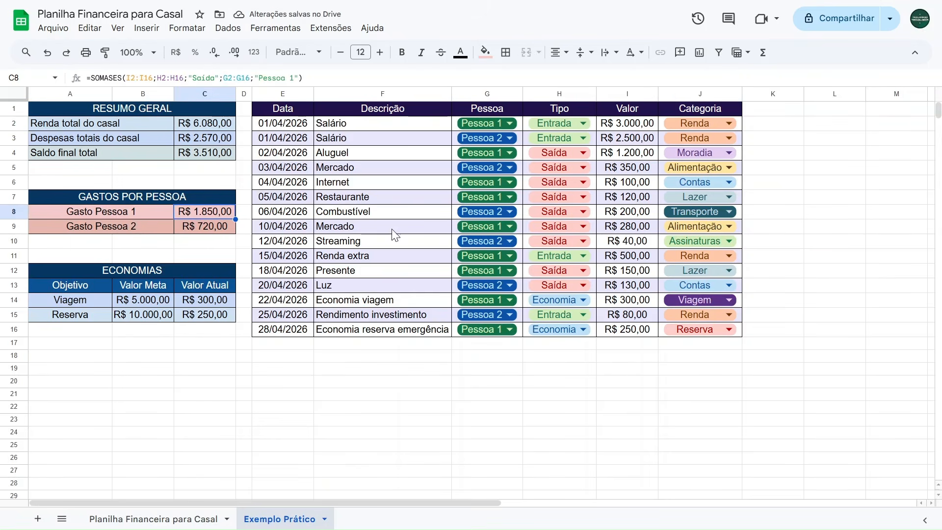
click(521, 127)
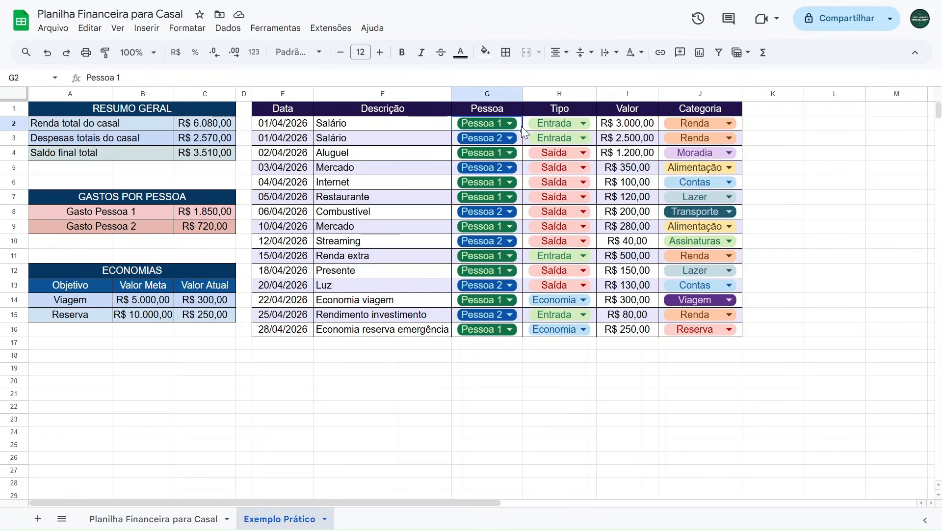